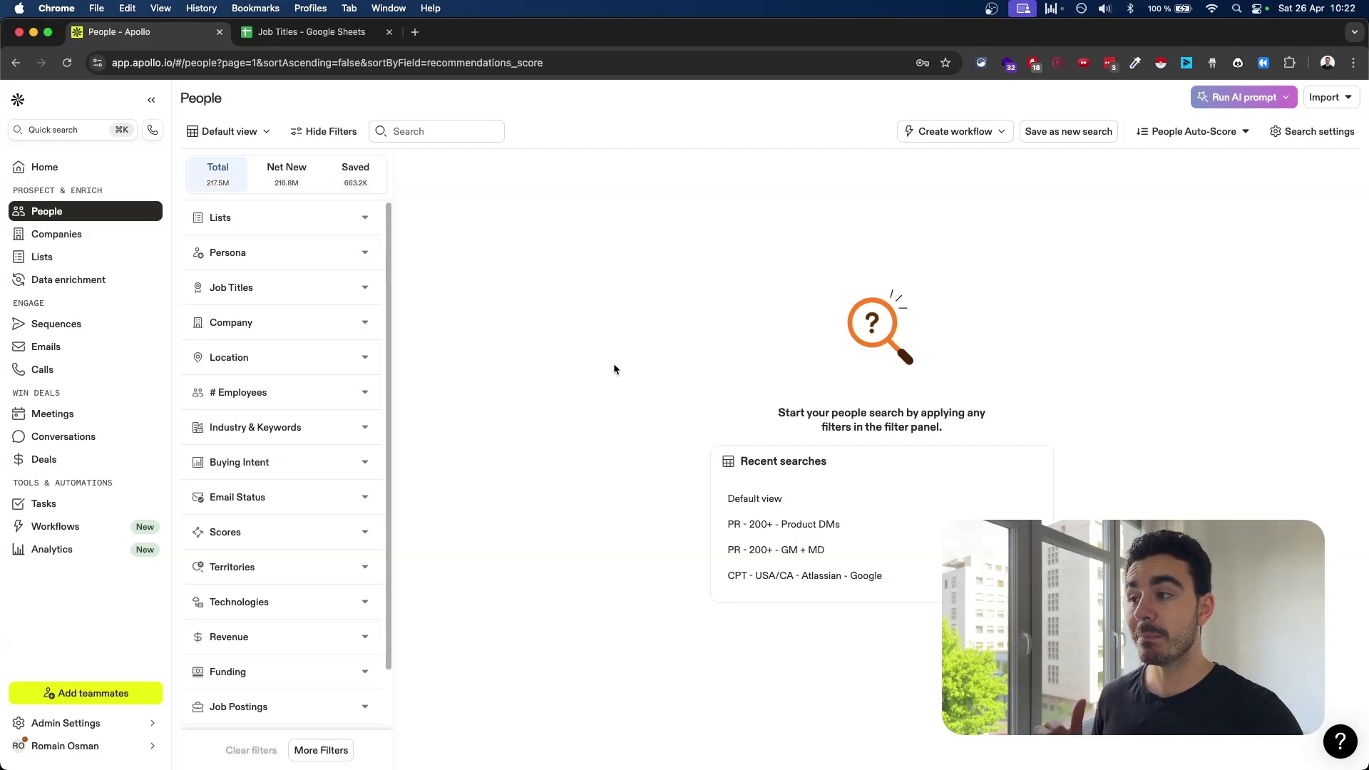
# Step: Look over the filters available in the Companies search, and return to the People search
pyautogui.click(57, 235)
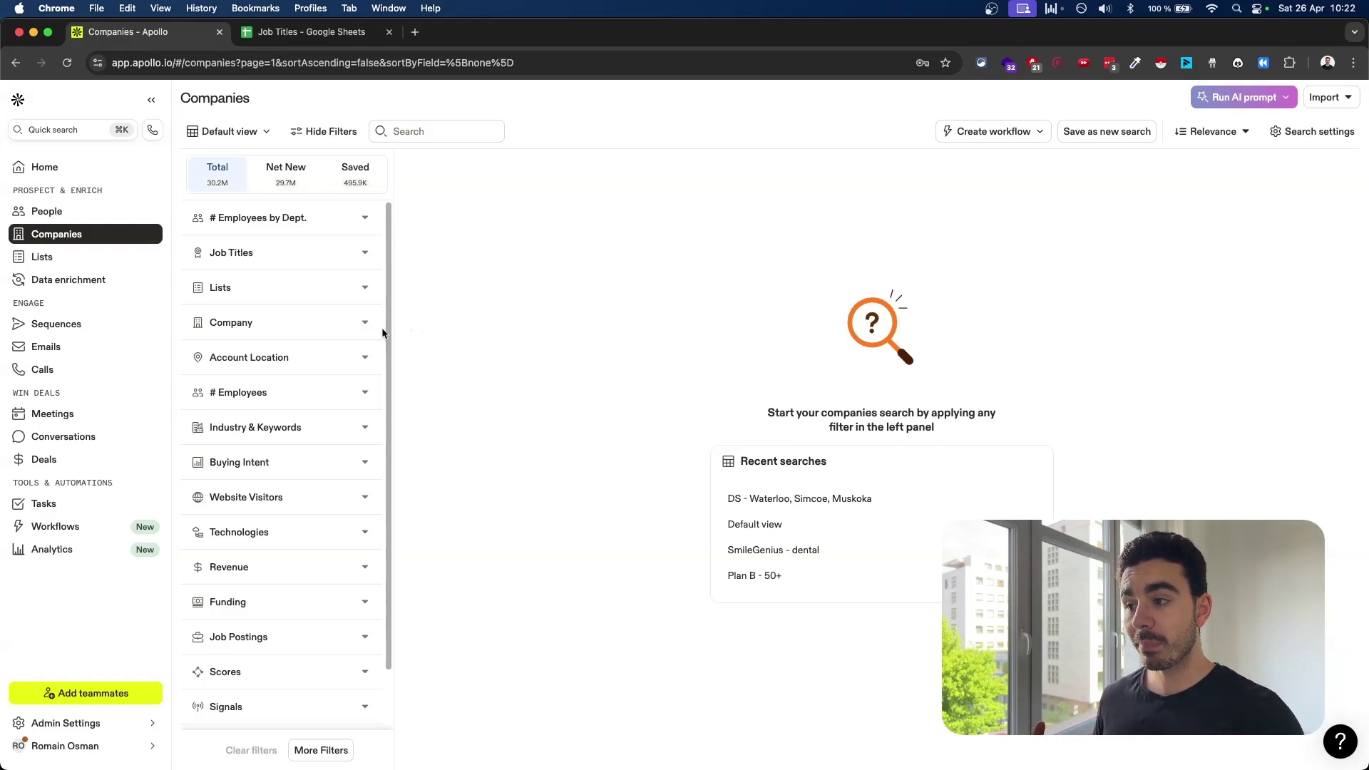
pyautogui.scroll(-2, 350, 513)
pyautogui.scroll(2, 339, 511)
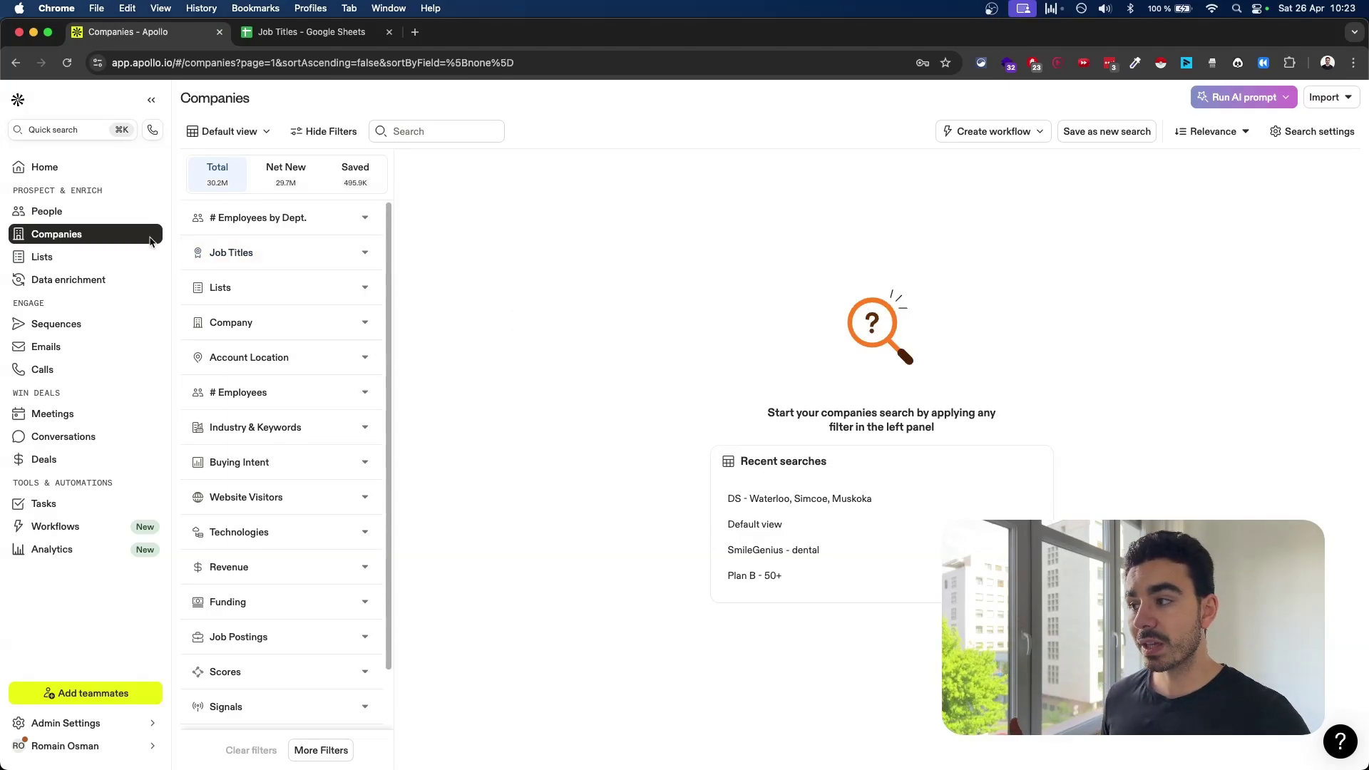
pyautogui.click(46, 211)
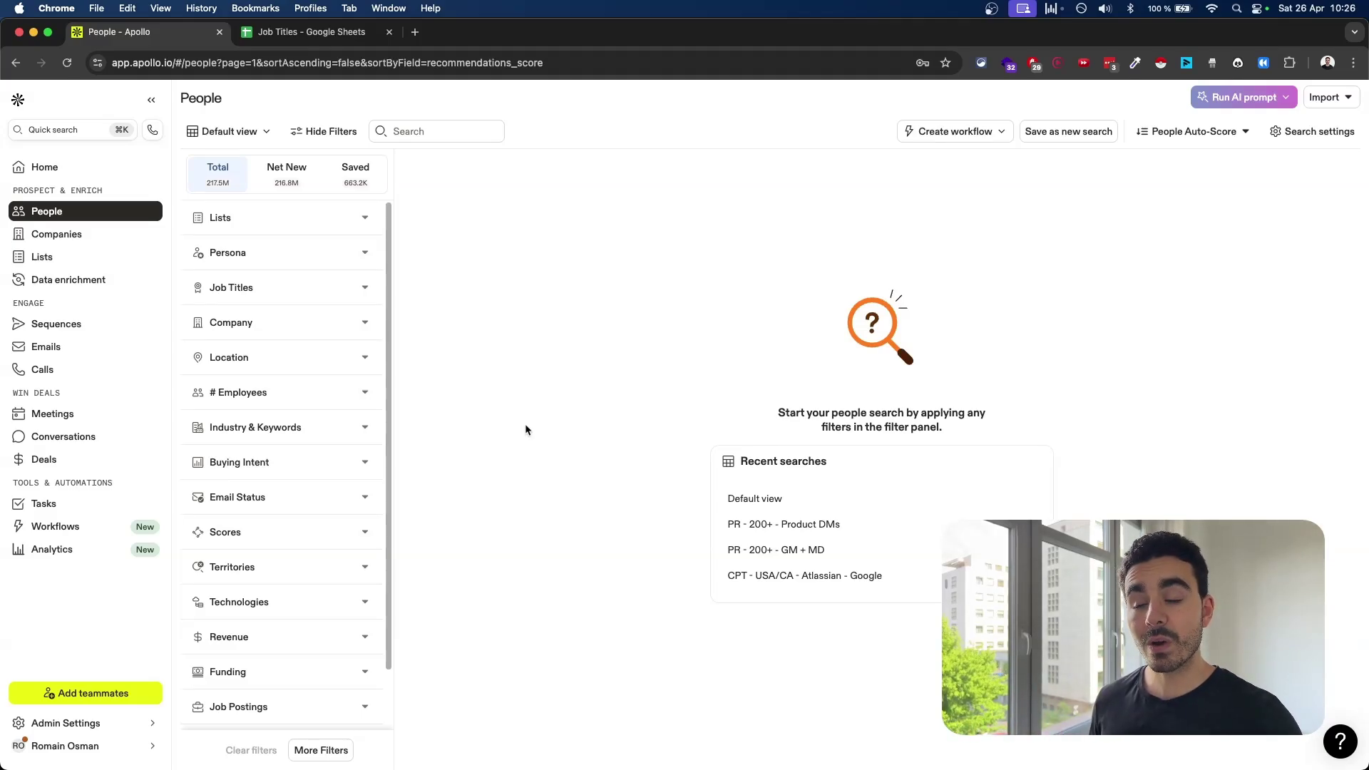
# Step: Examine the Lists filter and the Company filter's options, including the include / exclude list of companies
pyautogui.click(365, 219)
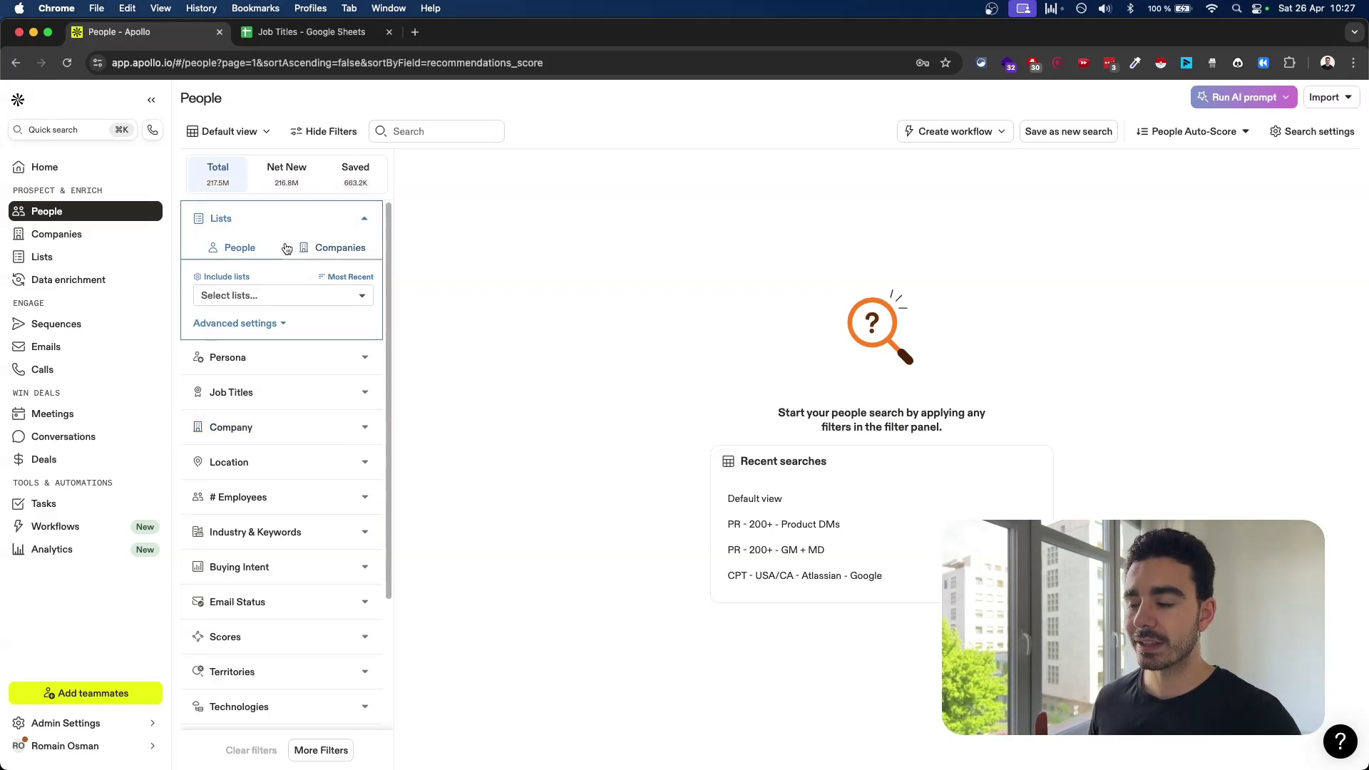
pyautogui.click(365, 428)
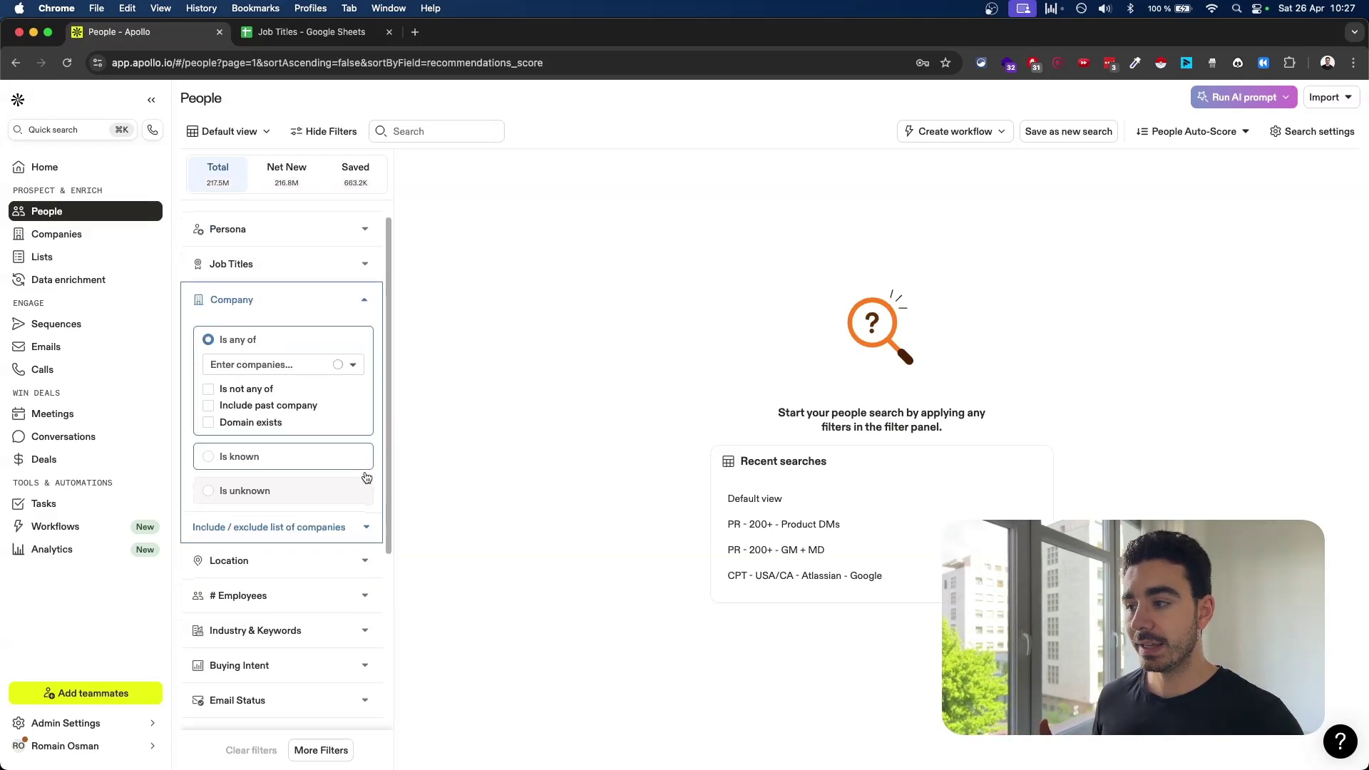
pyautogui.click(285, 366)
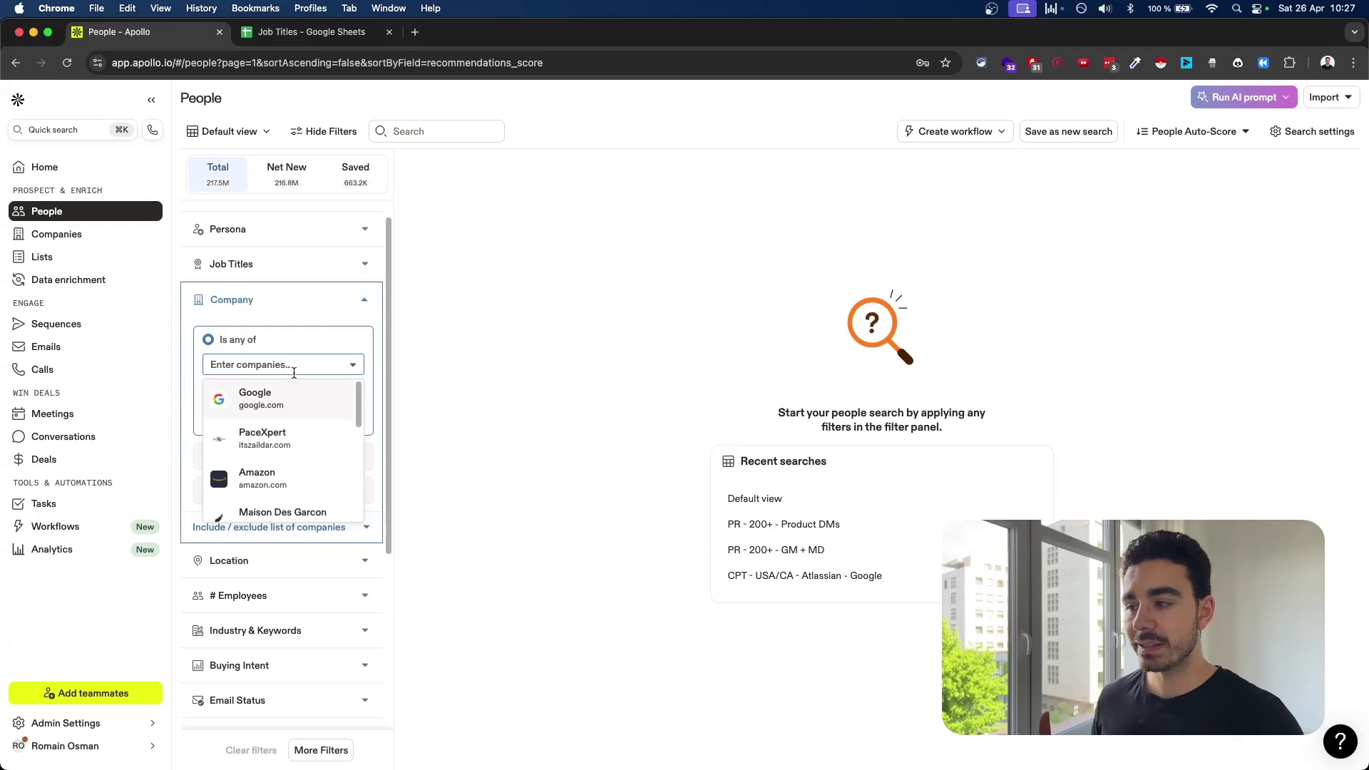
pyautogui.click(352, 365)
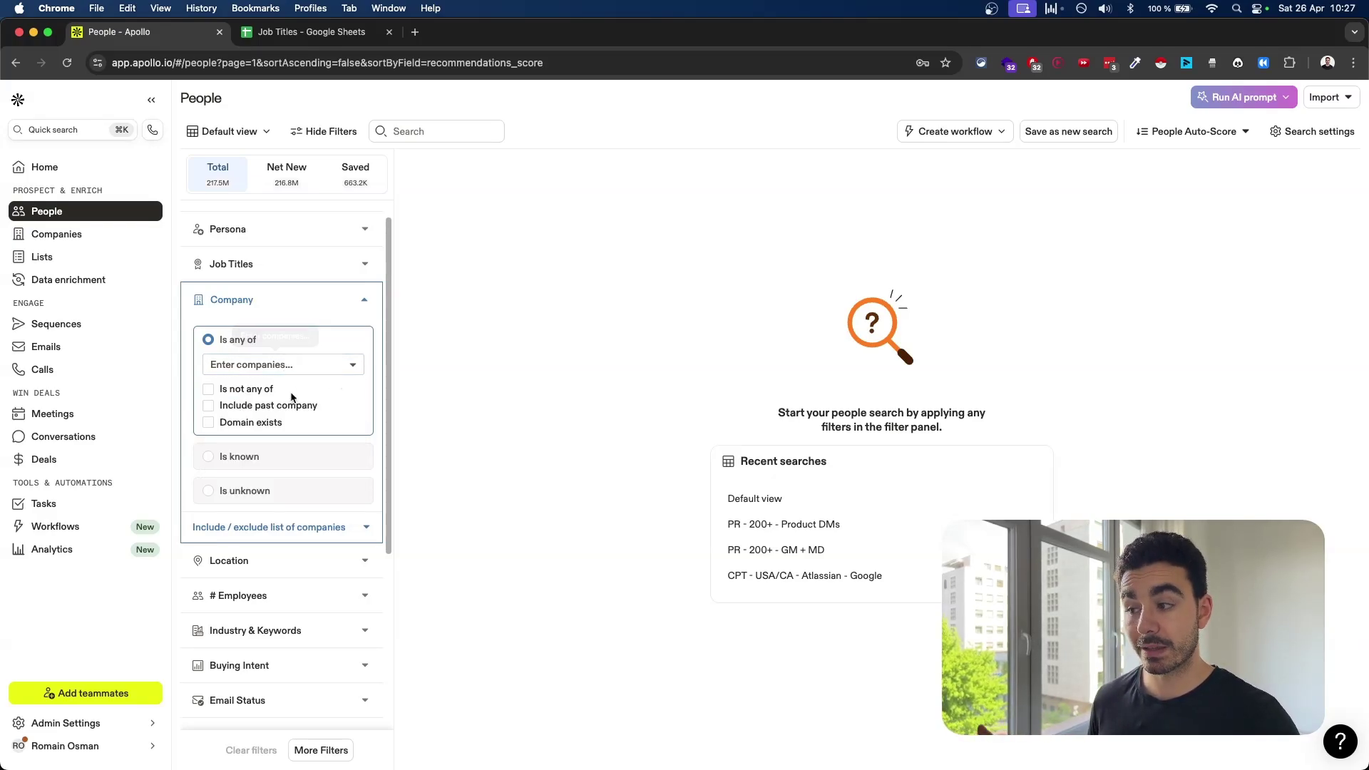
pyautogui.click(300, 527)
pyautogui.scroll(-2, 303, 499)
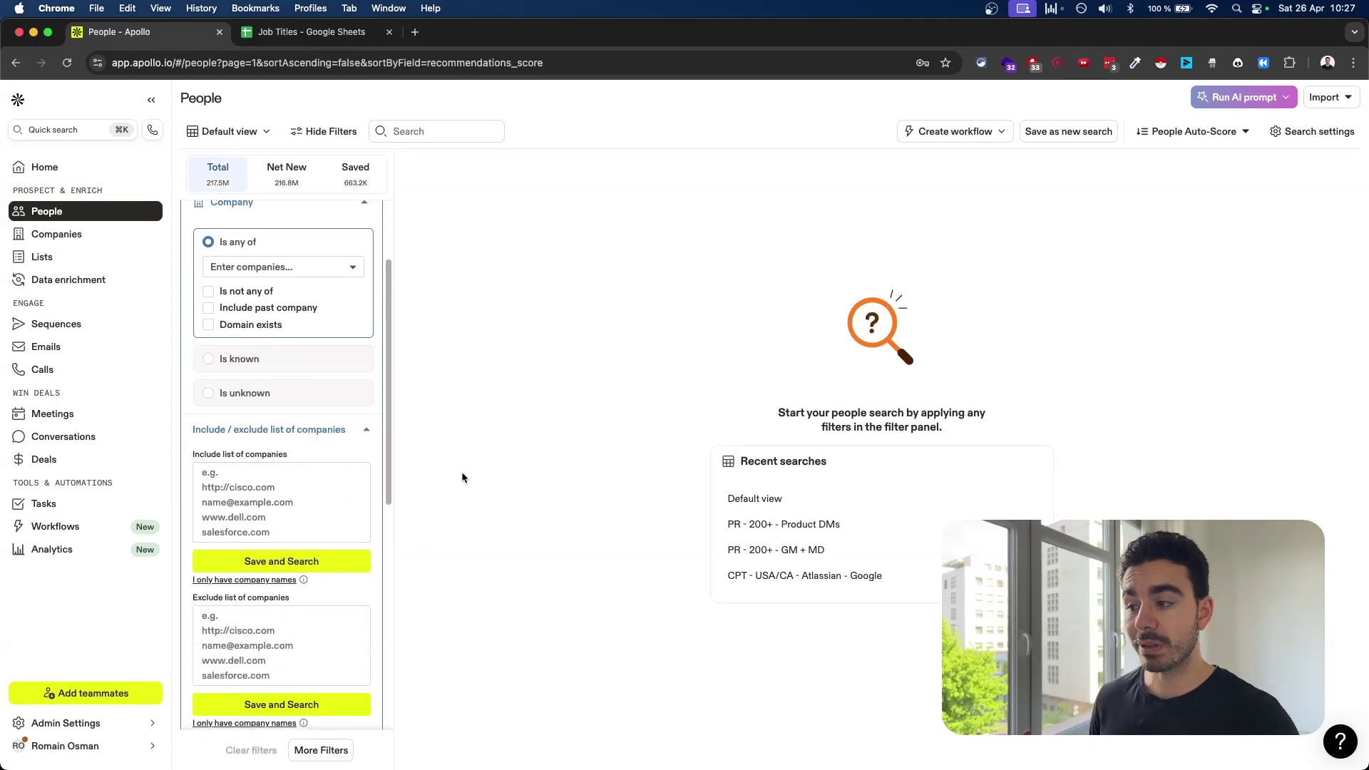
pyautogui.scroll(2, 340, 486)
pyautogui.scroll(-2, 340, 486)
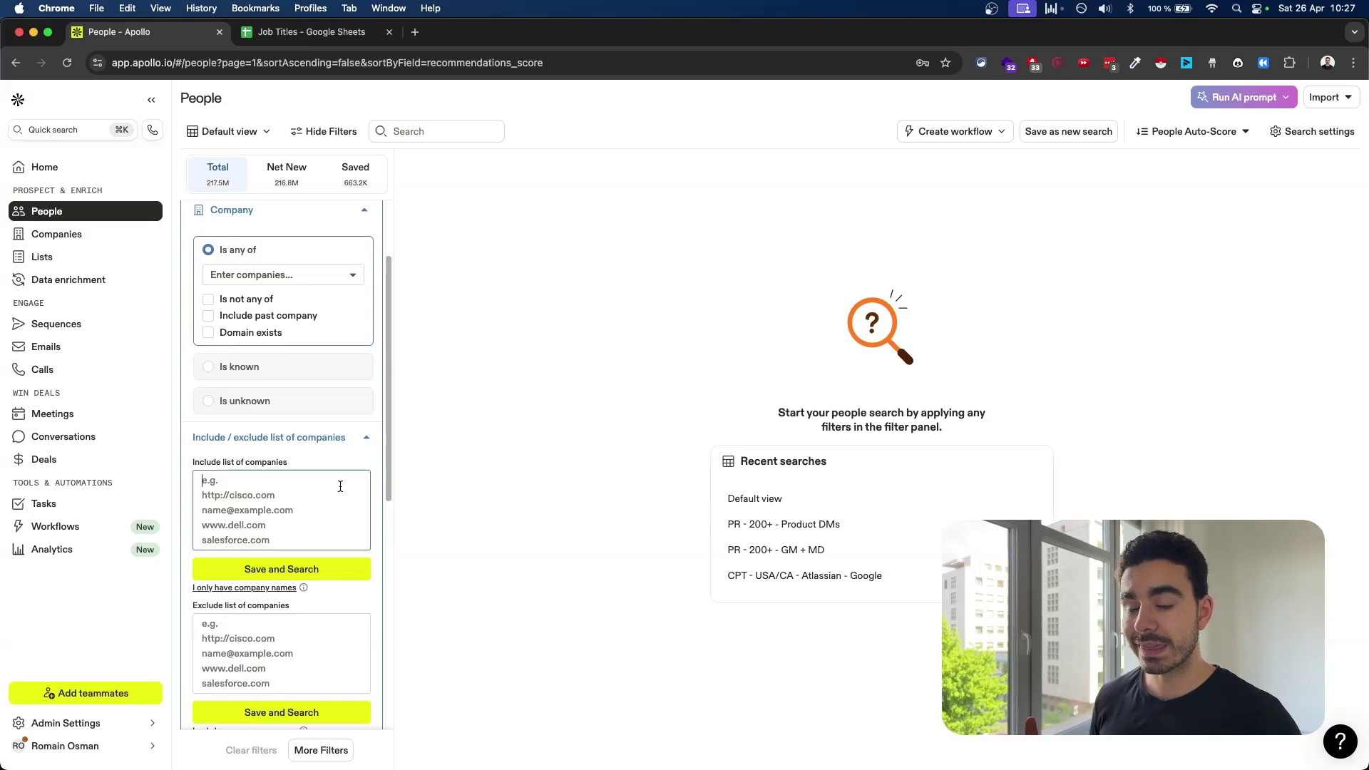
# Step: Inspect the entry fields for including and excluding a list of companies in the Company filter
pyautogui.click(340, 486)
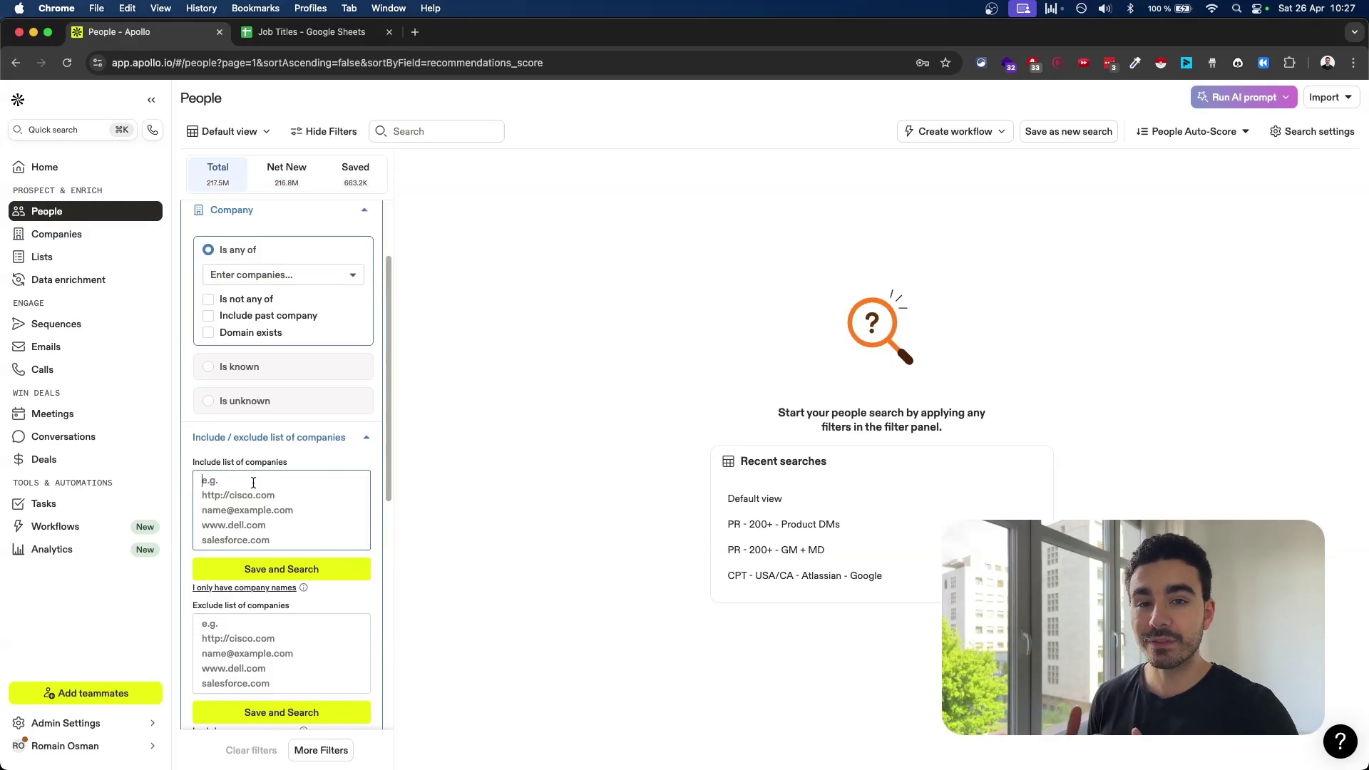
pyautogui.scroll(3, 253, 483)
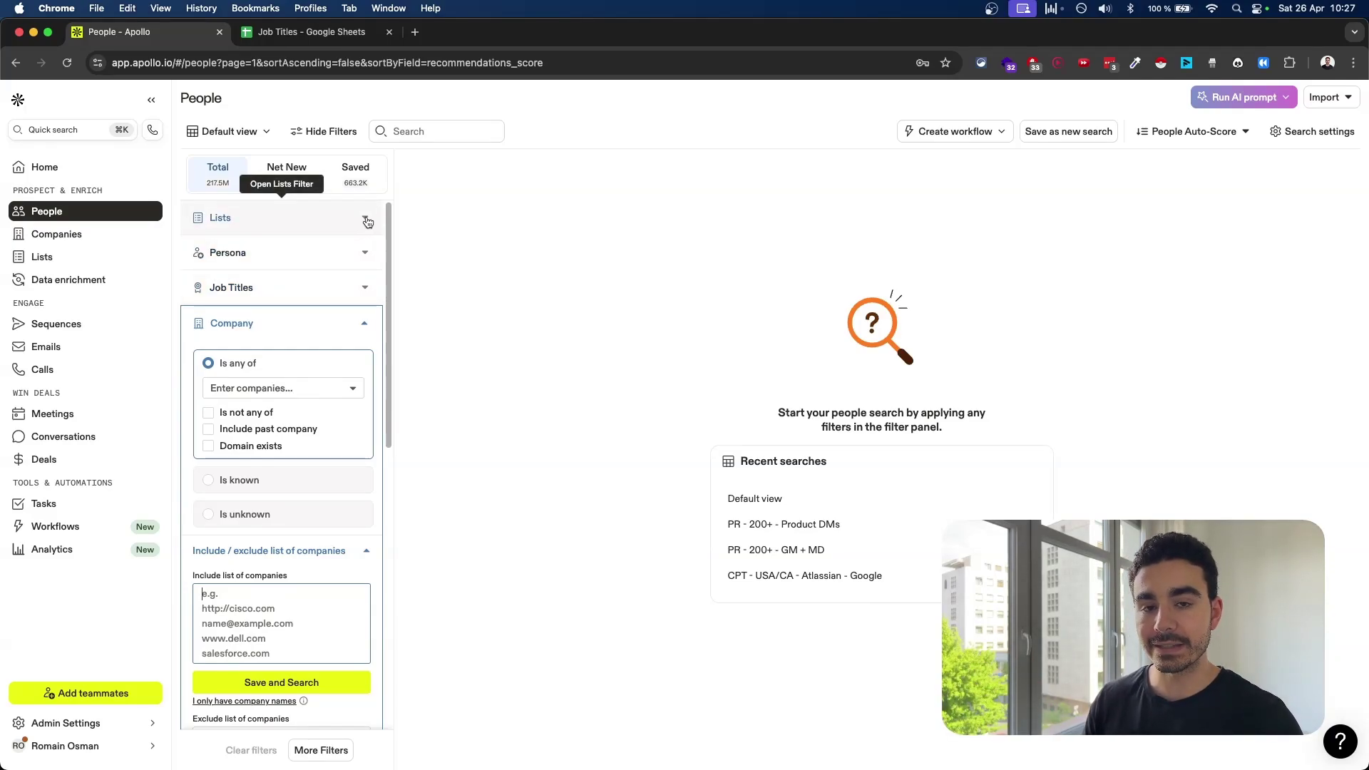
pyautogui.scroll(-2, 289, 511)
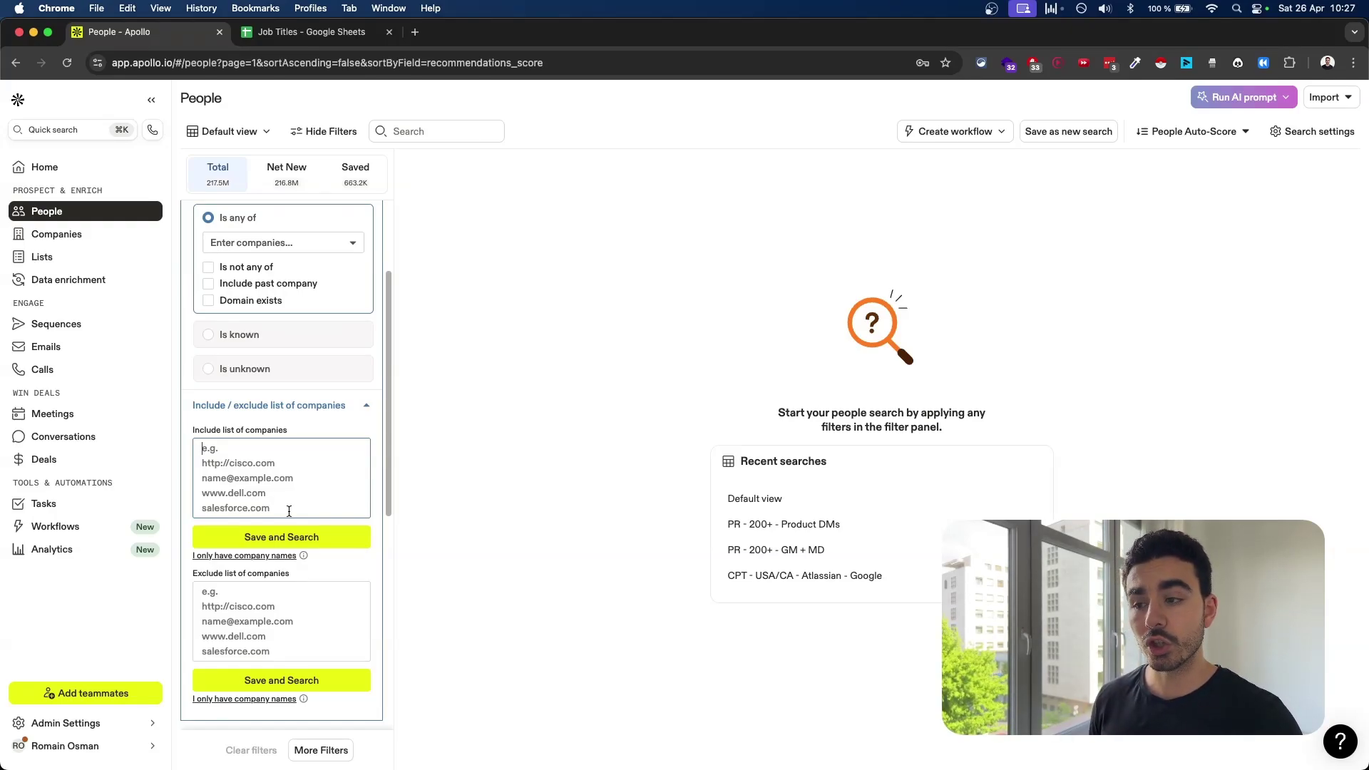
pyautogui.scroll(1, 289, 511)
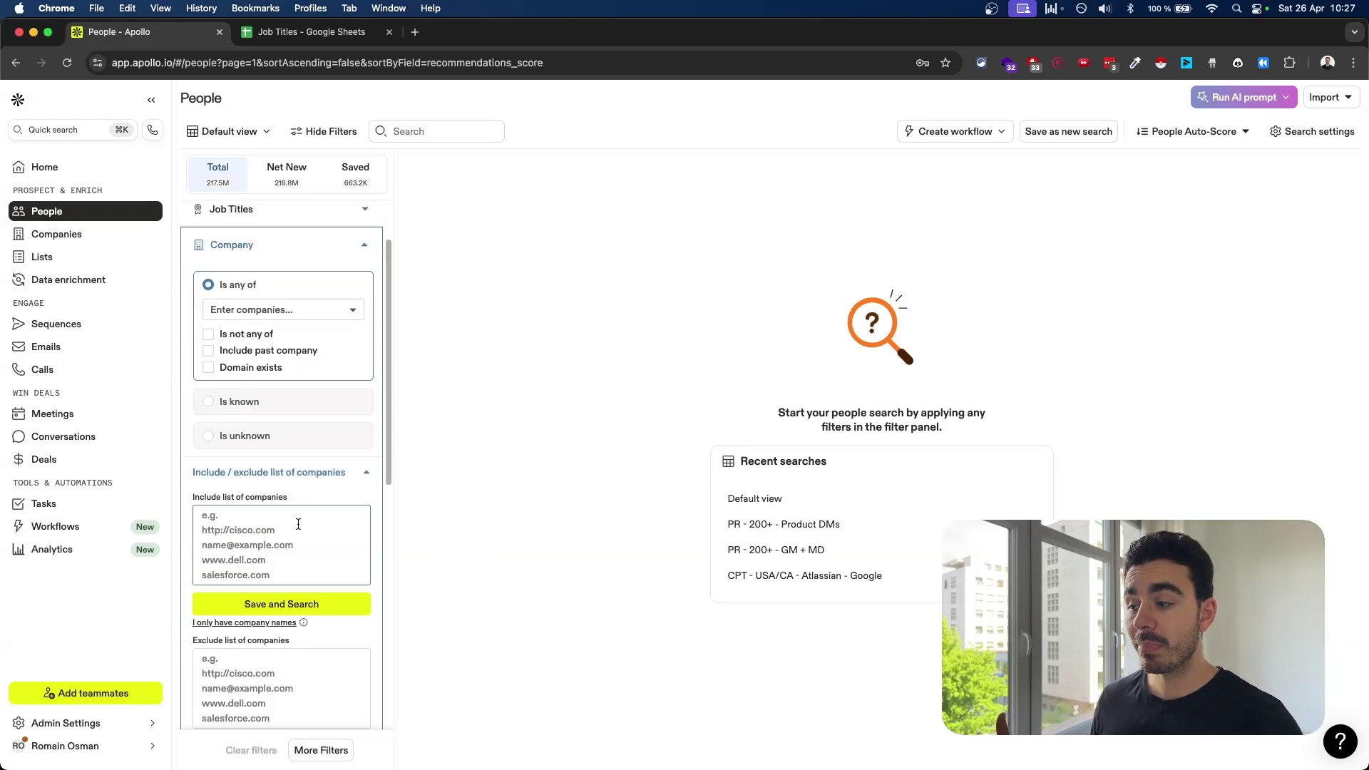
pyautogui.scroll(-2, 300, 528)
pyautogui.click(284, 559)
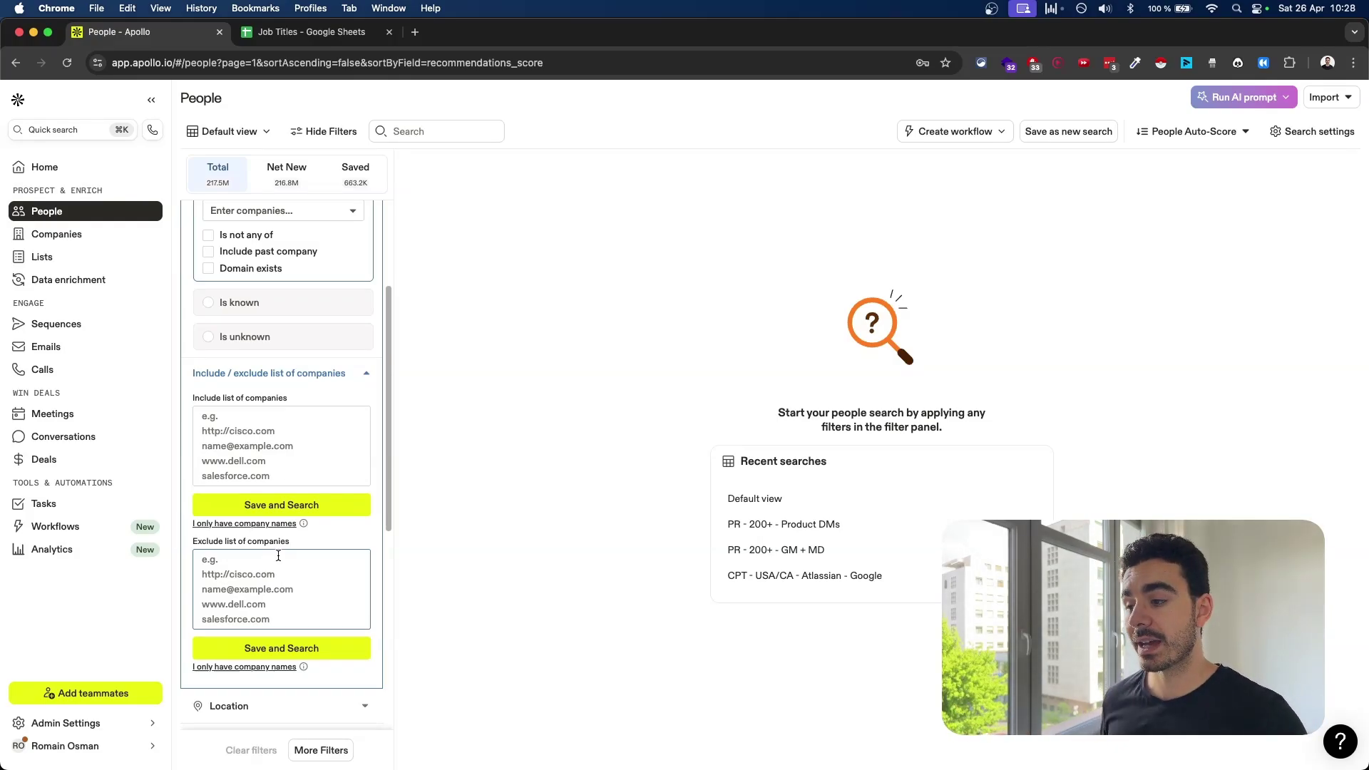
# Step: Review the saved personas in the Persona filter and collapse it again
pyautogui.click(530, 298)
pyautogui.click(371, 255)
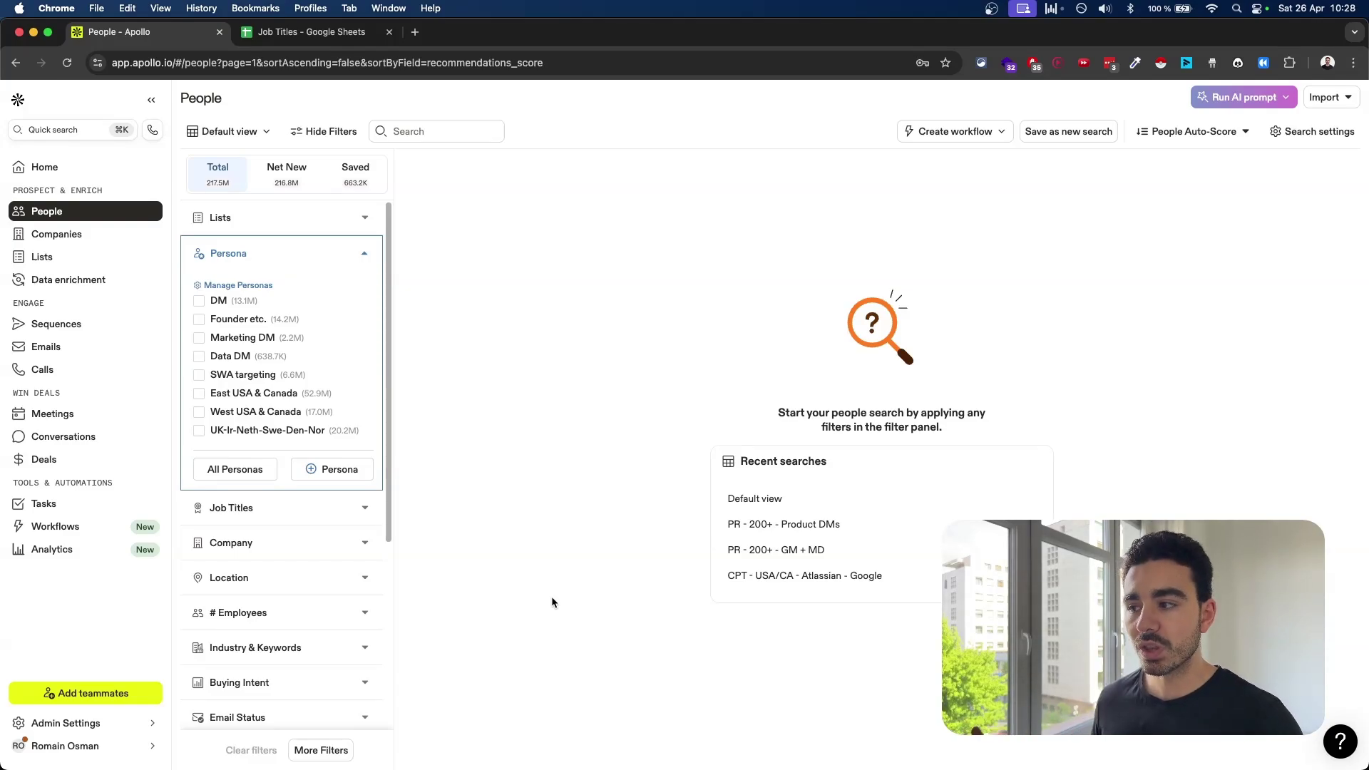
pyautogui.click(251, 256)
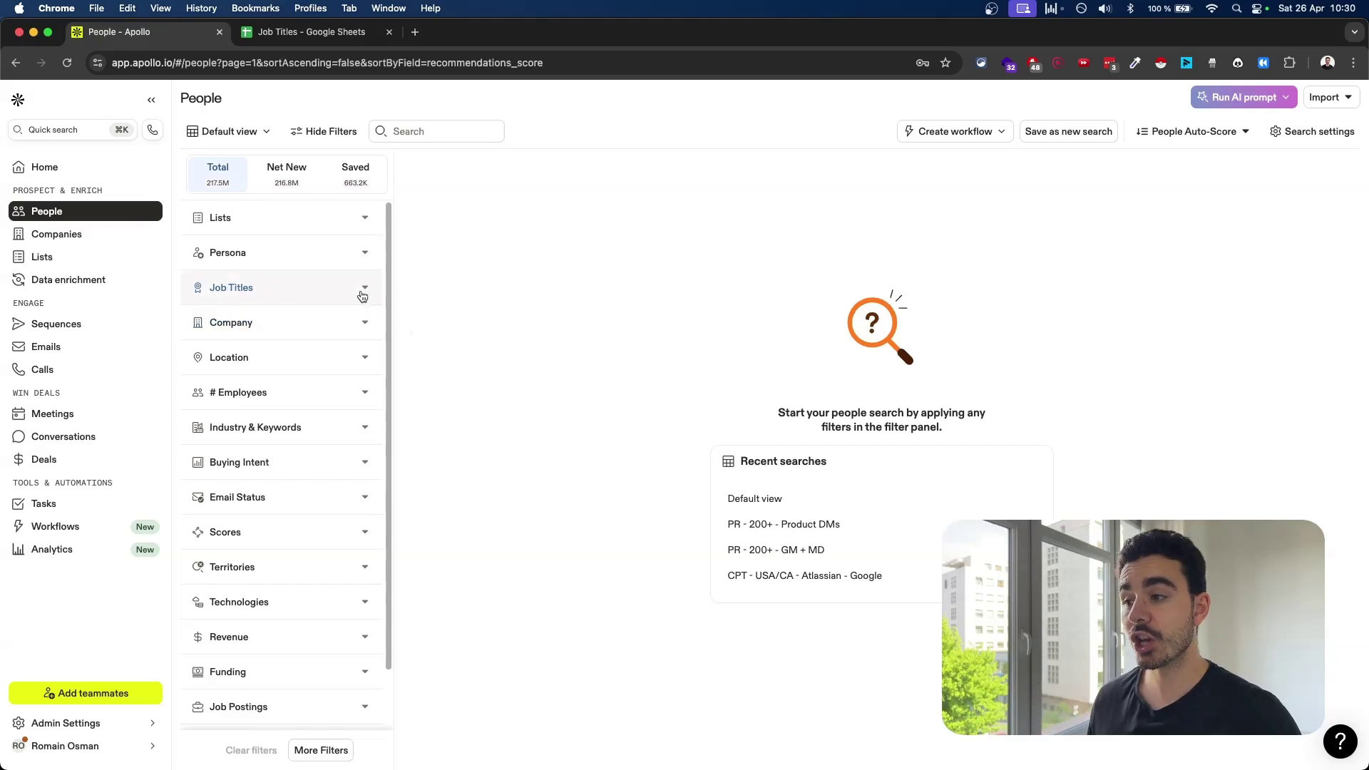
# Step: Examine the Job Titles filter, including its Management Level and Departments & Job Function options, and collapse both lists
pyautogui.click(363, 296)
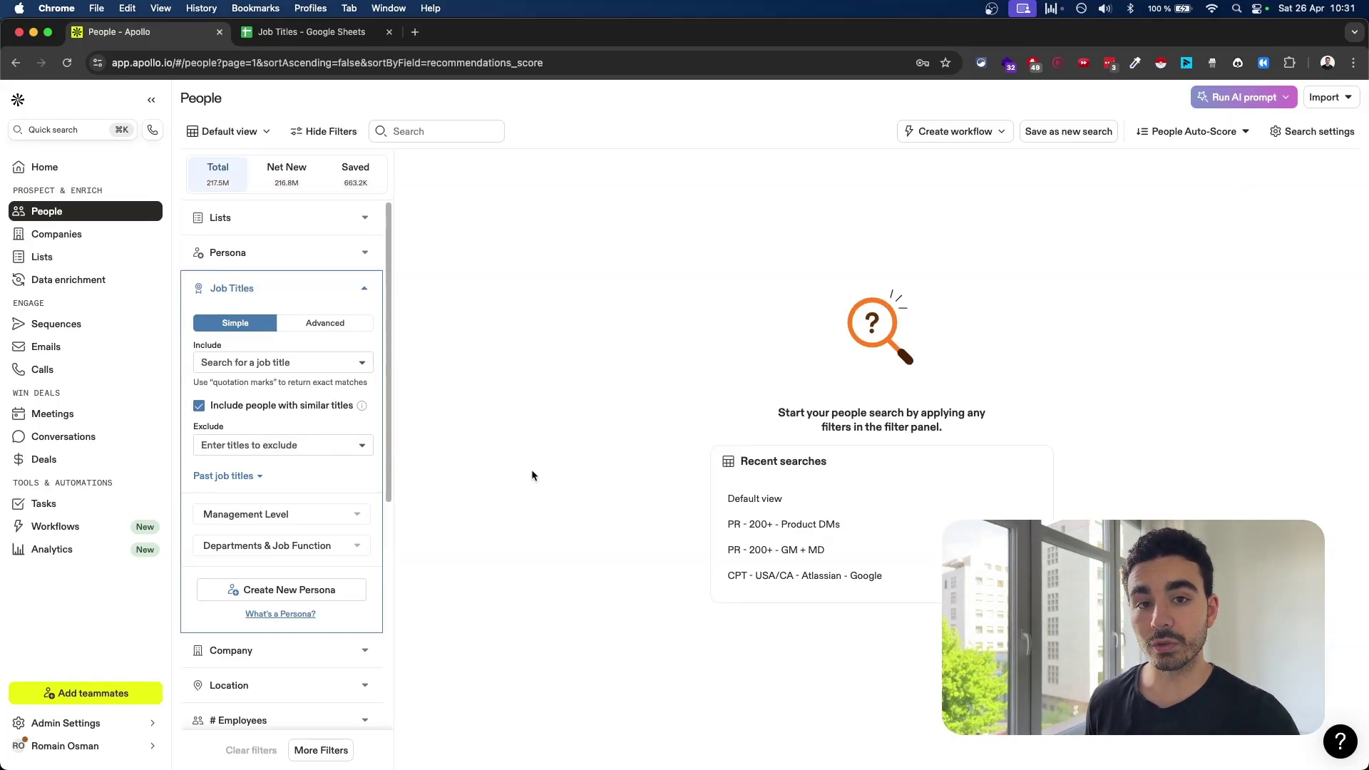
pyautogui.scroll(-2, 285, 463)
pyautogui.click(353, 450)
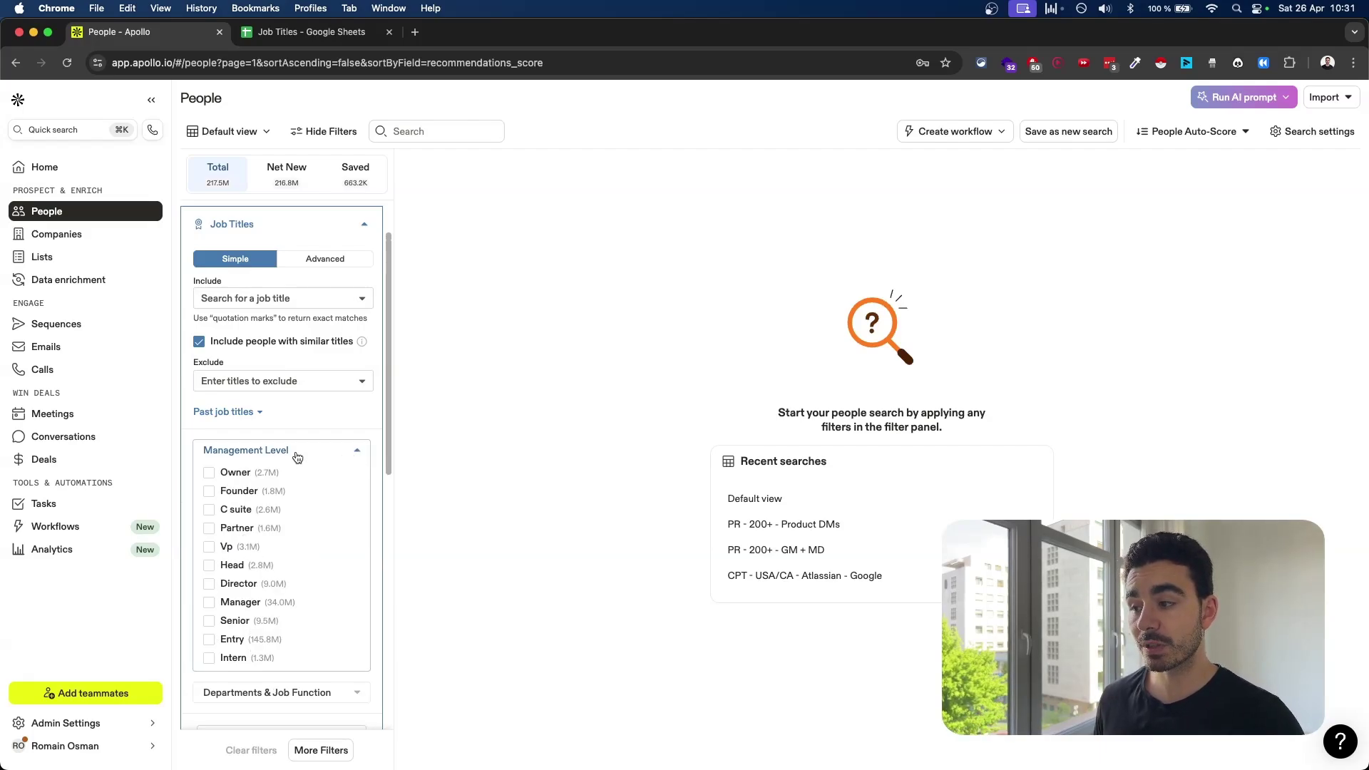
pyautogui.scroll(-2, 298, 457)
pyautogui.click(306, 583)
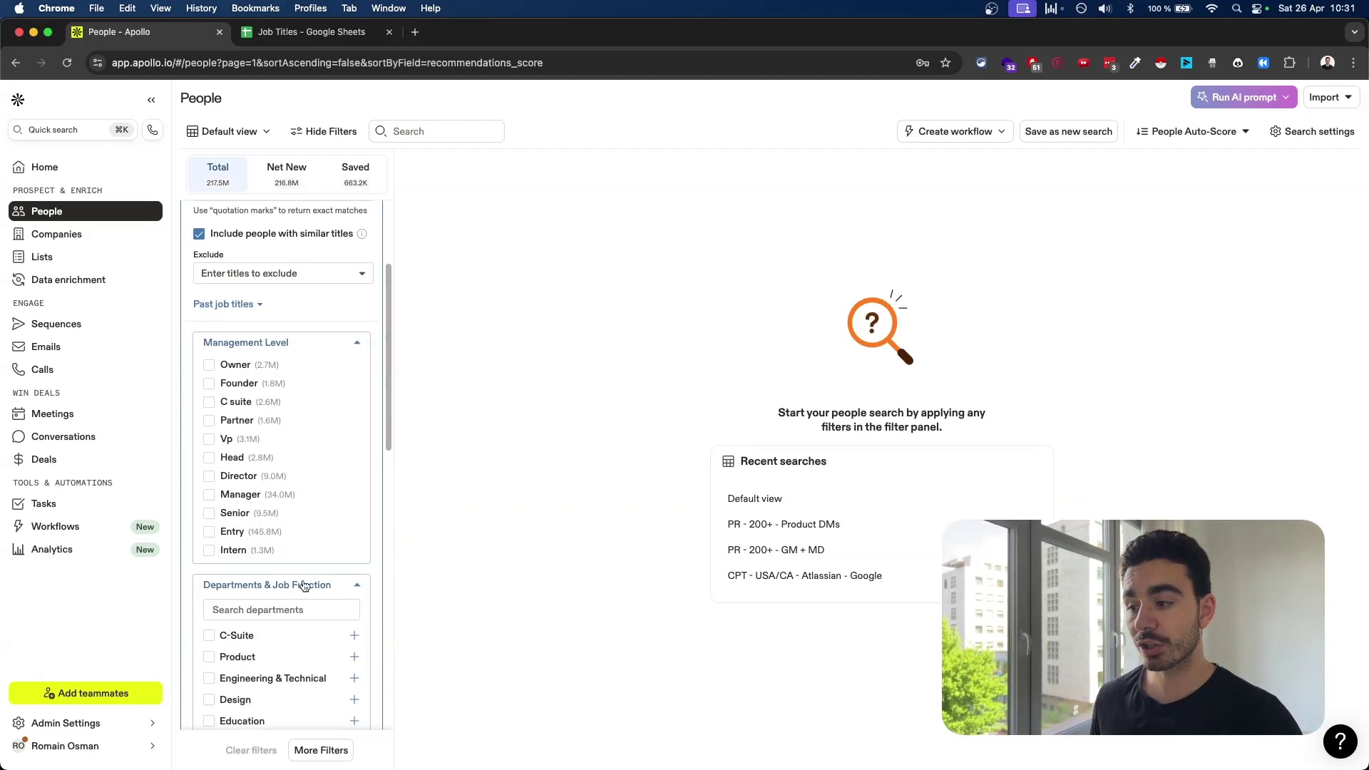
pyautogui.scroll(-2, 347, 547)
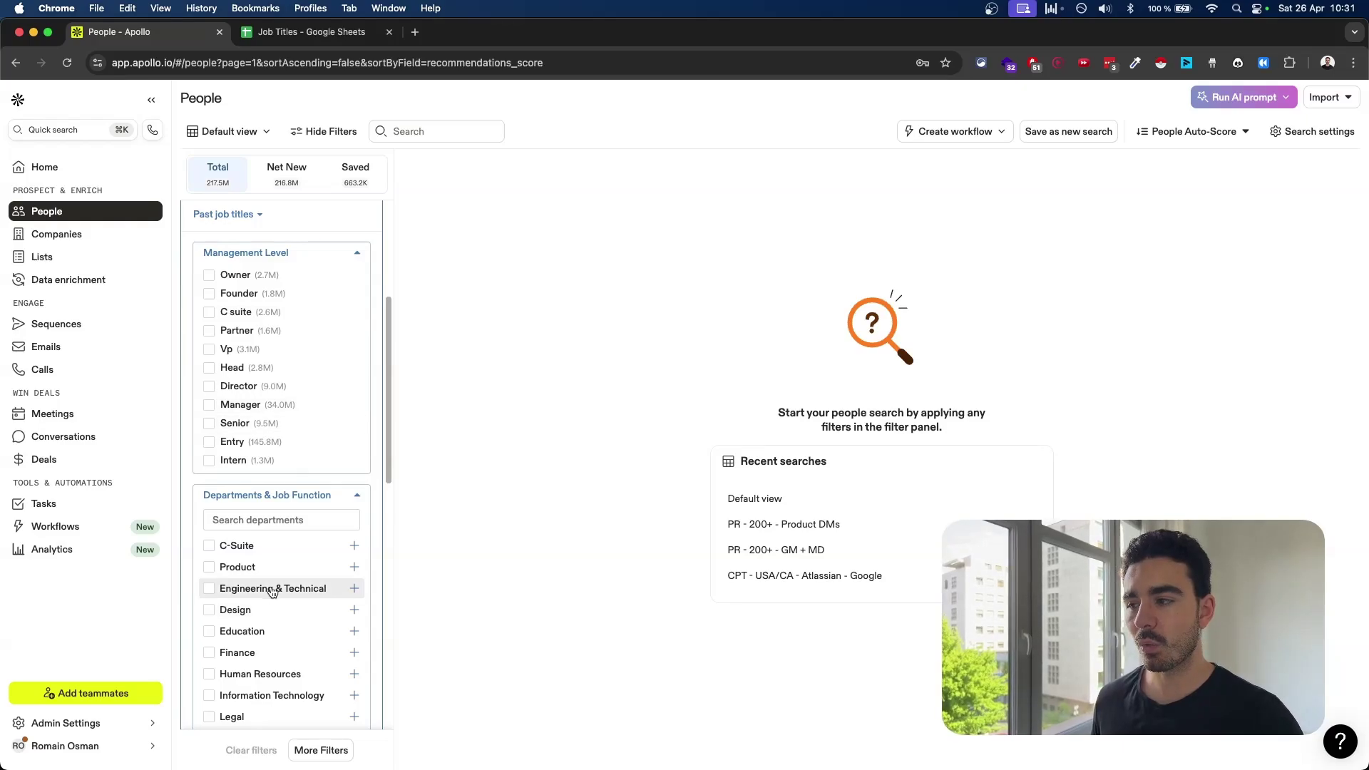
pyautogui.scroll(5, 314, 428)
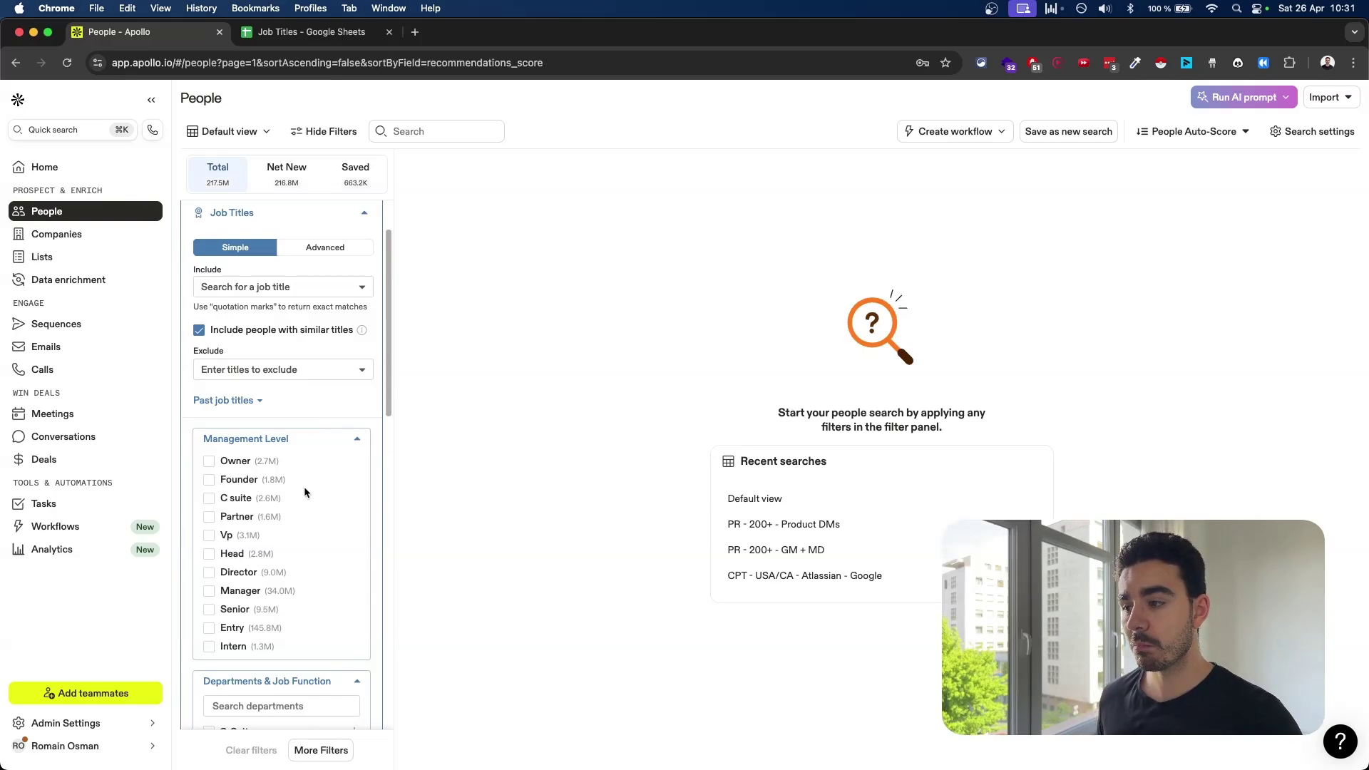
pyautogui.click(356, 442)
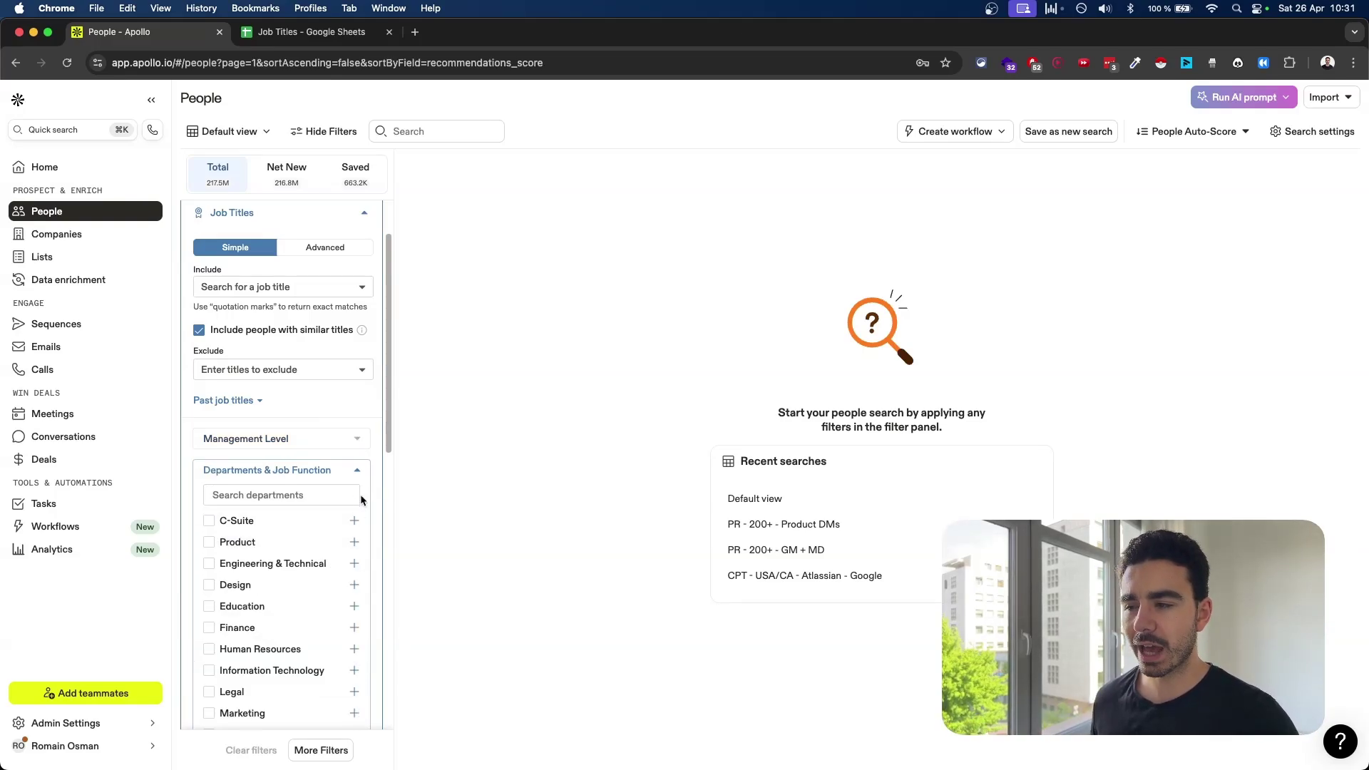
pyautogui.click(357, 470)
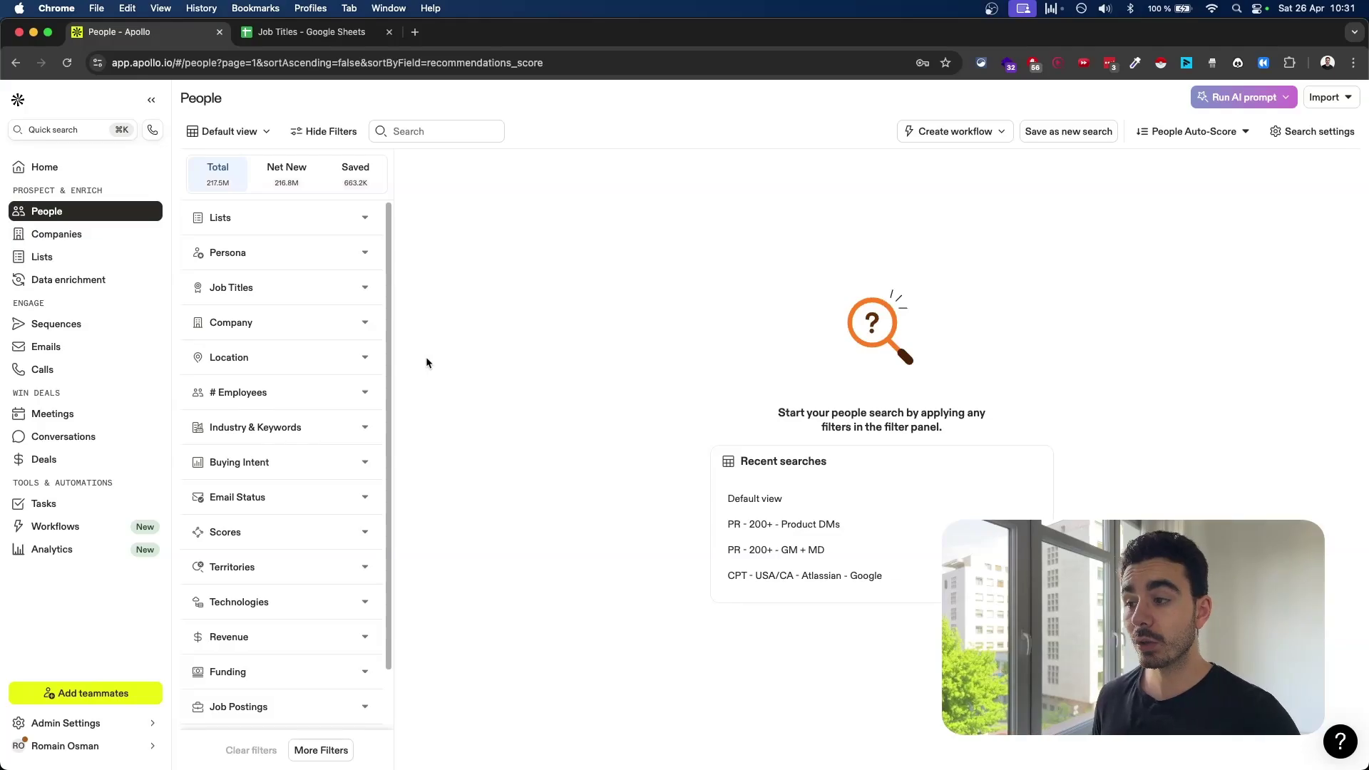
# Step: Compare the Contact and Account HQ options of the Location filter, and inspect its region and excluded-location fields
pyautogui.click(373, 361)
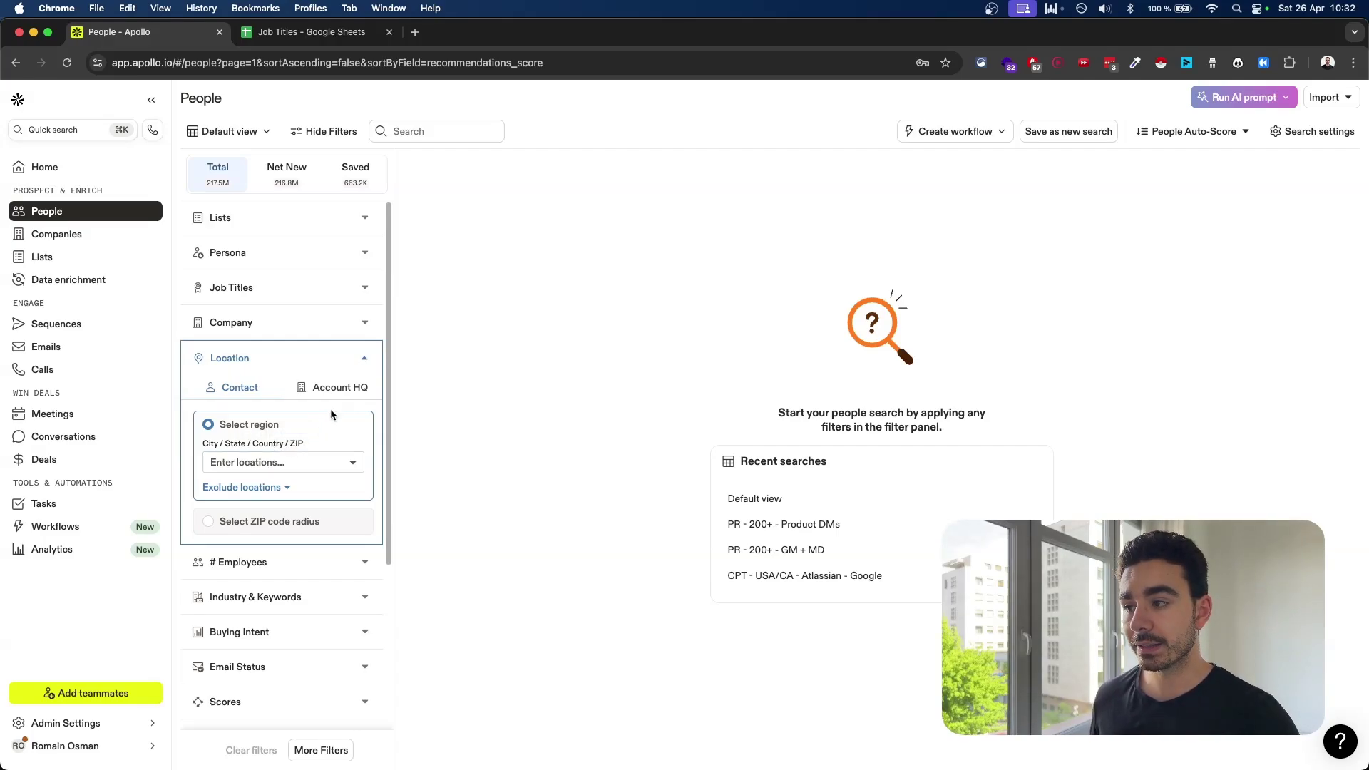
pyautogui.click(345, 392)
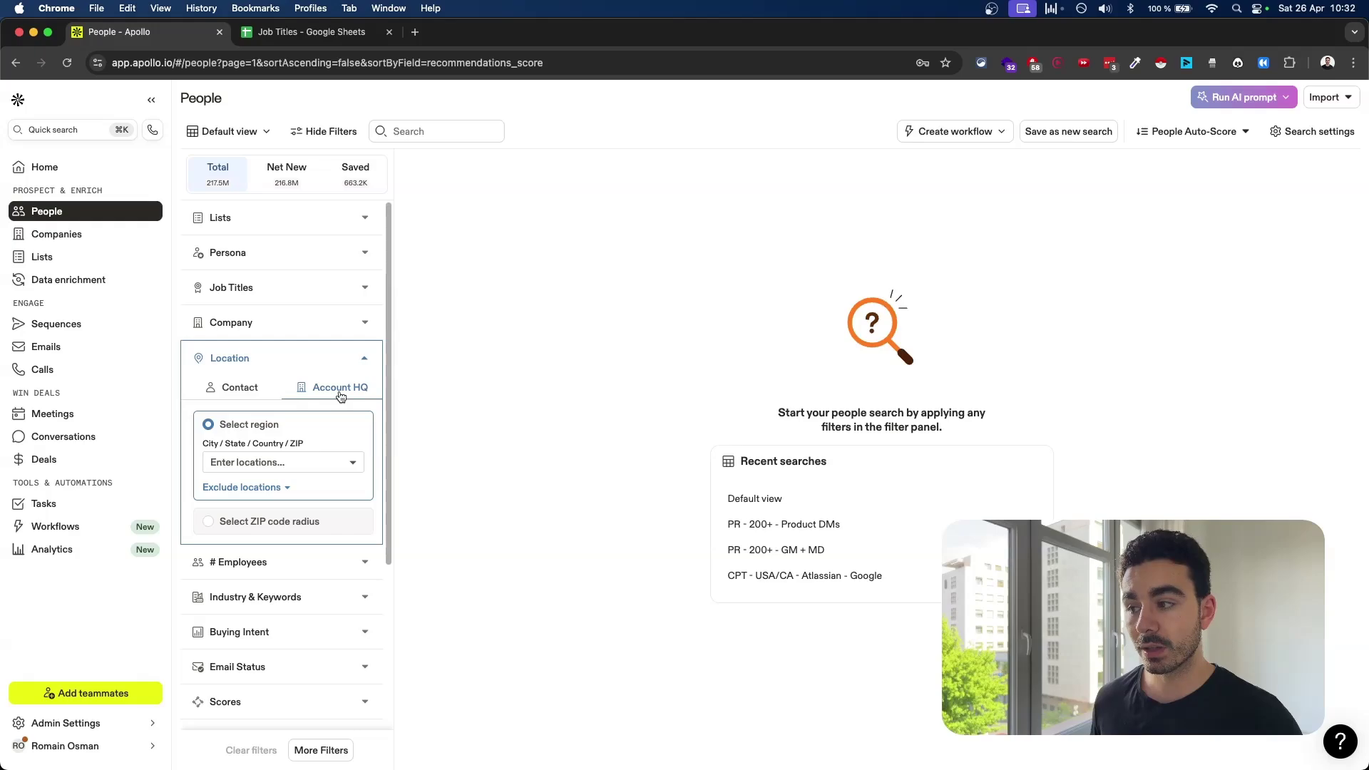
pyautogui.click(255, 390)
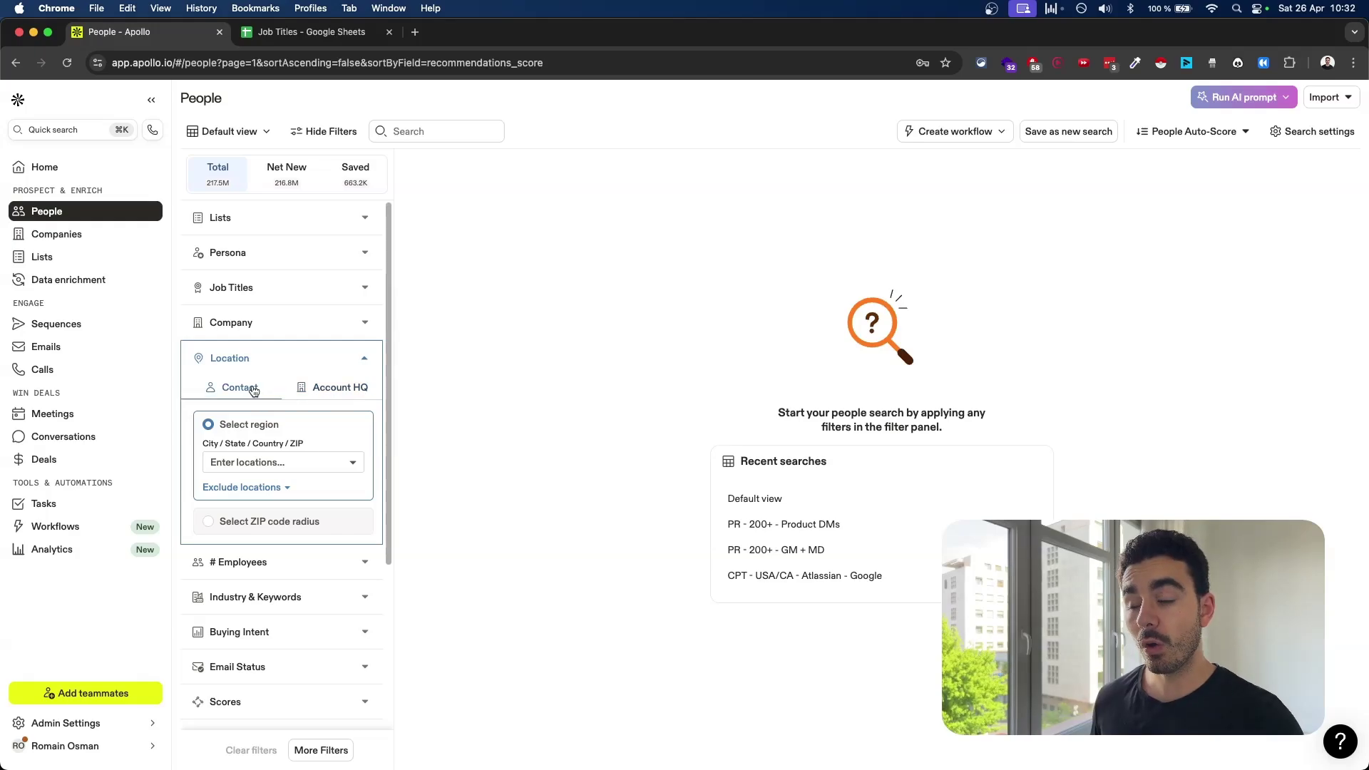
pyautogui.click(314, 465)
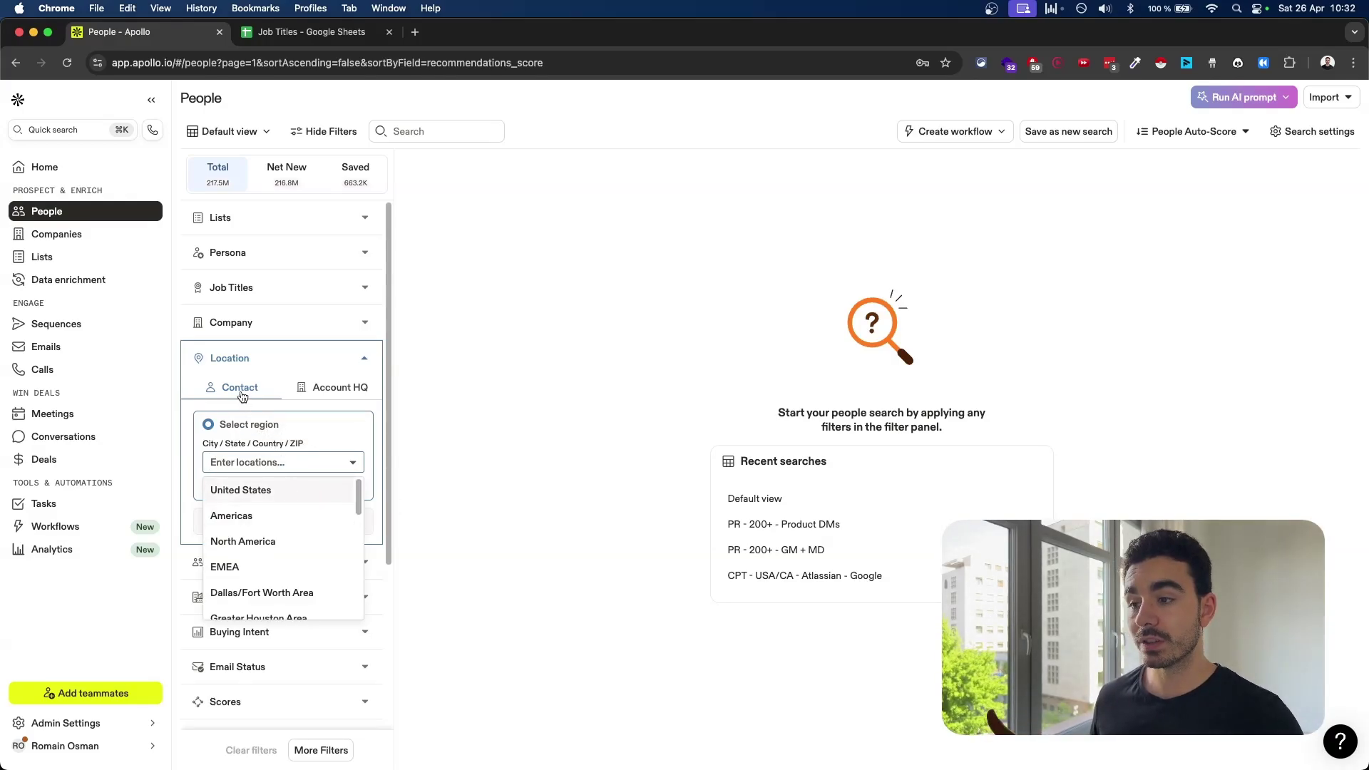
pyautogui.click(542, 494)
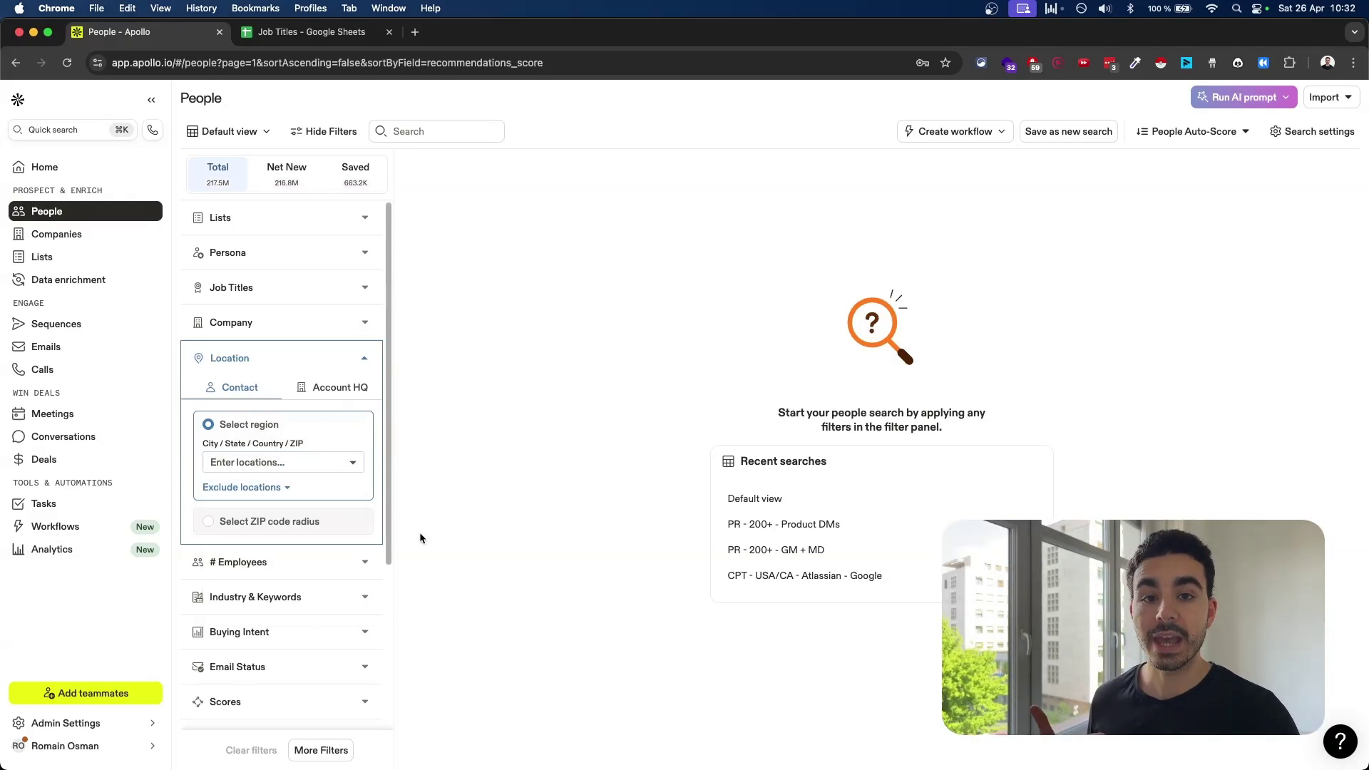
pyautogui.click(246, 487)
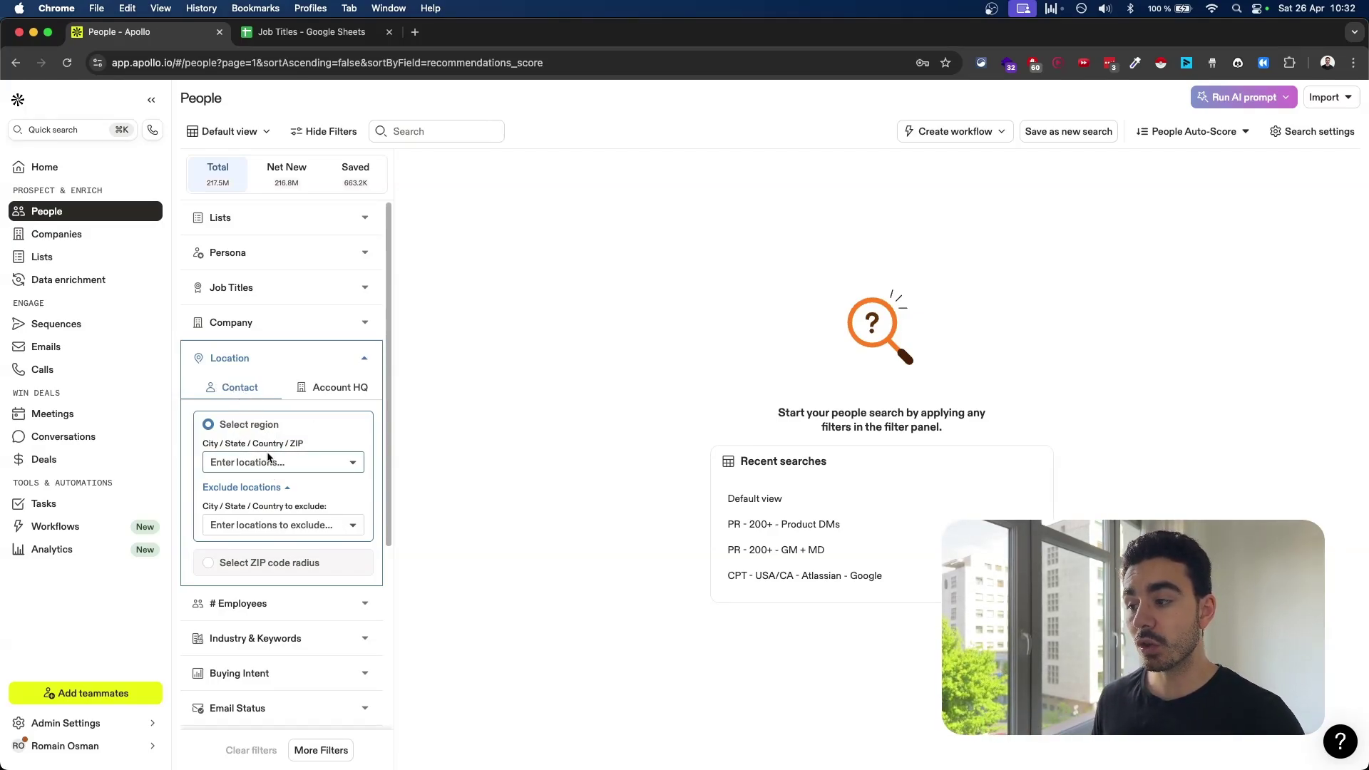
pyautogui.click(268, 524)
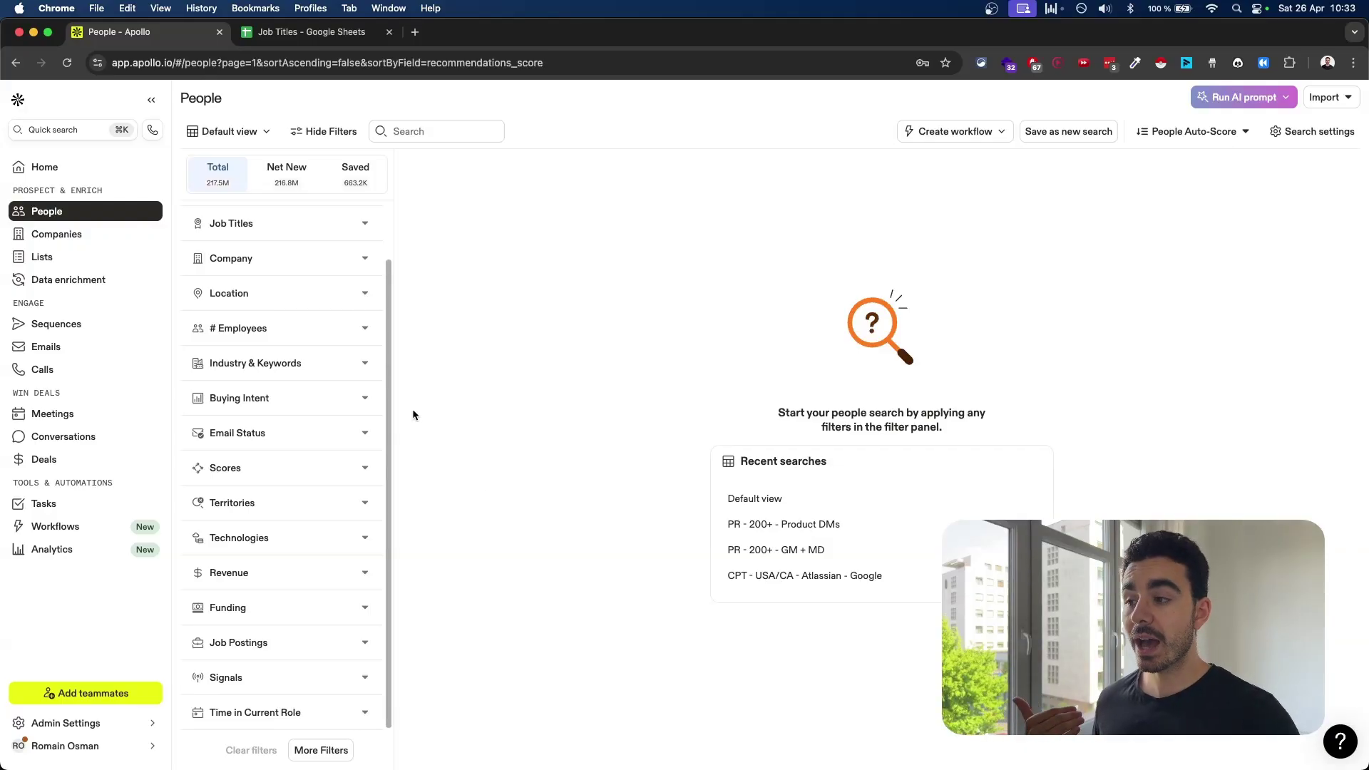
# Step: Set a custom range with a minimum of 30 in the # Employees filter
pyautogui.click(368, 334)
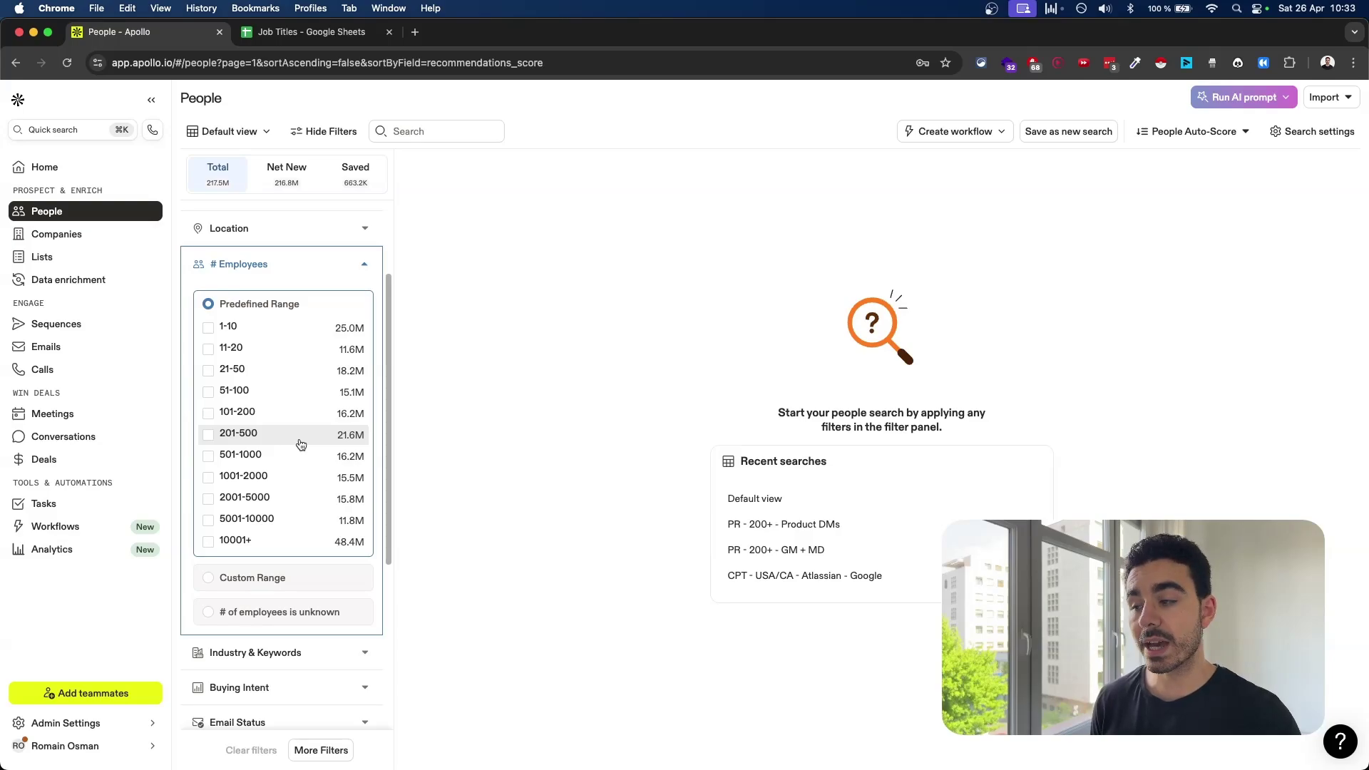
pyautogui.click(278, 579)
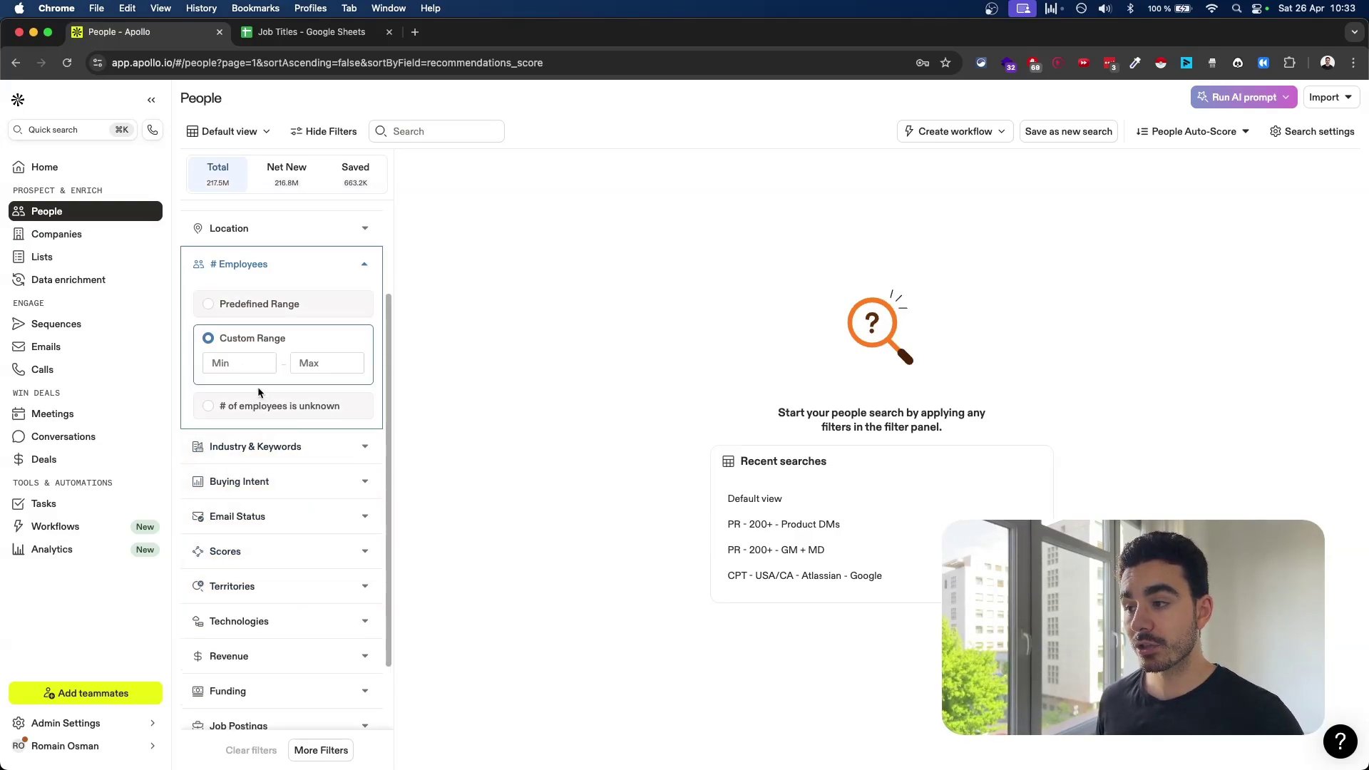
pyautogui.click(247, 369)
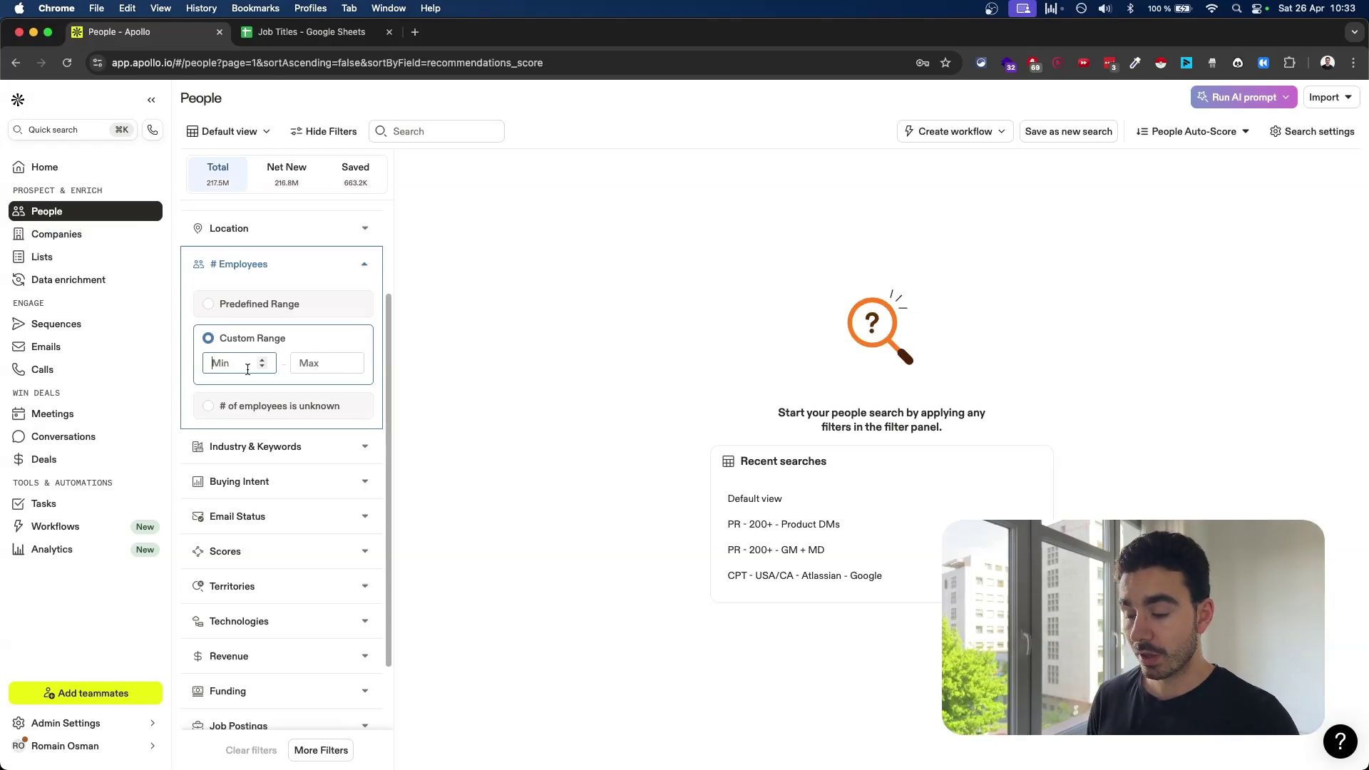
pyautogui.write('30')
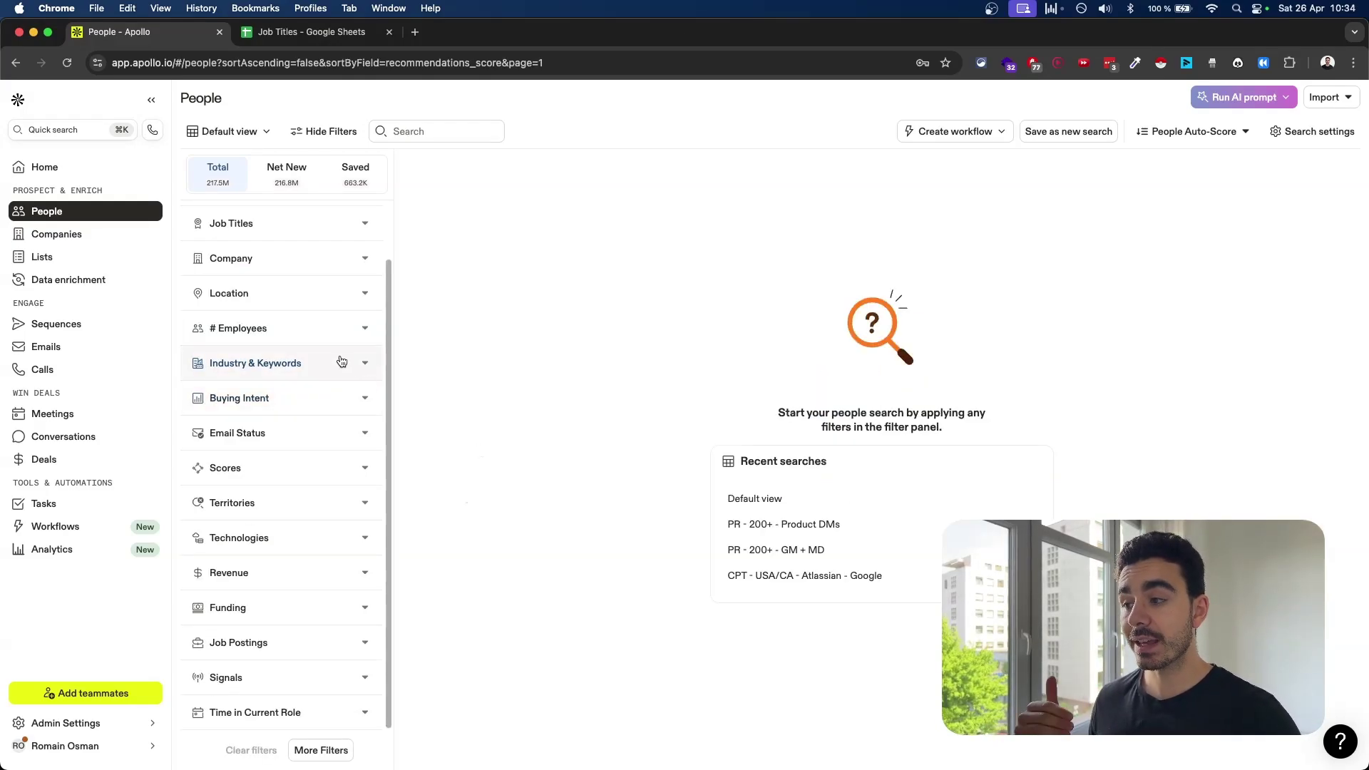
# Step: Browse the available industries in the Industry & Keywords filter and close the list without choosing any
pyautogui.click(343, 362)
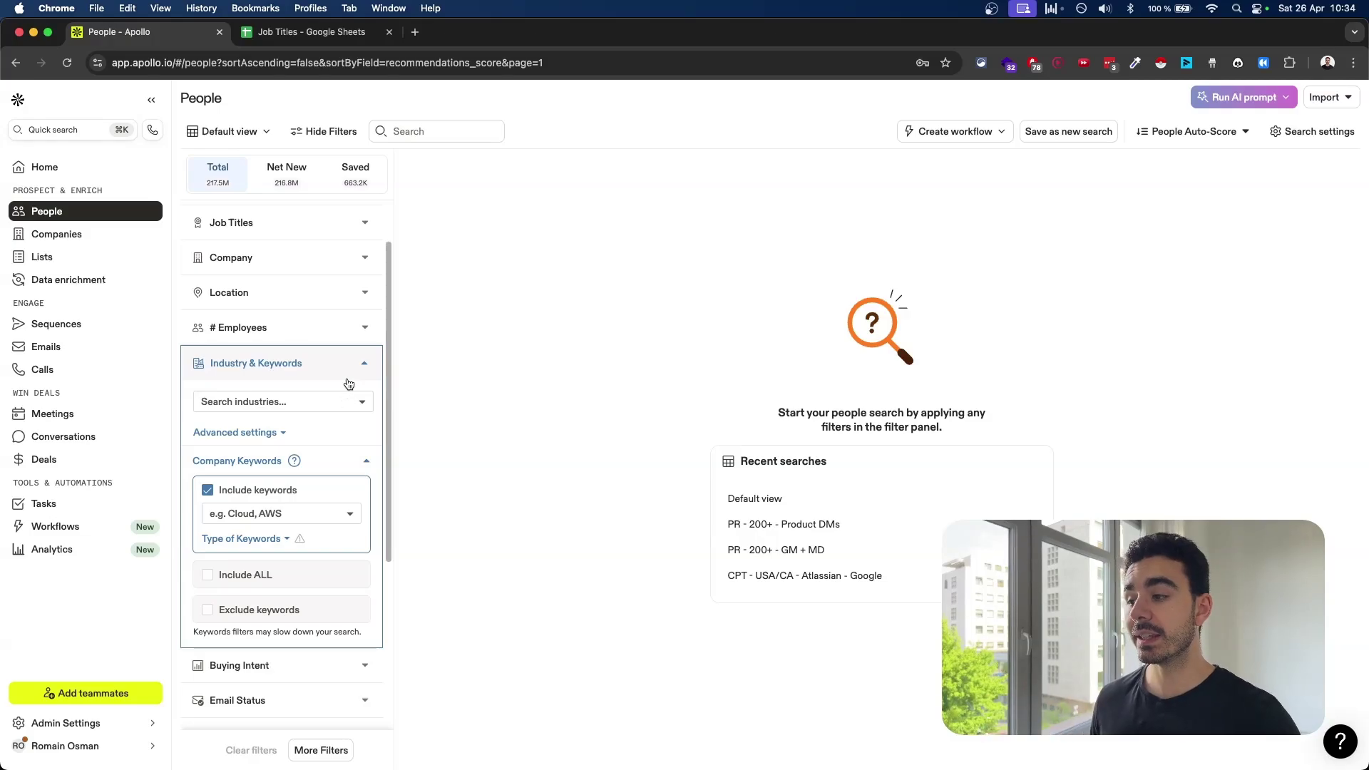
pyautogui.click(269, 405)
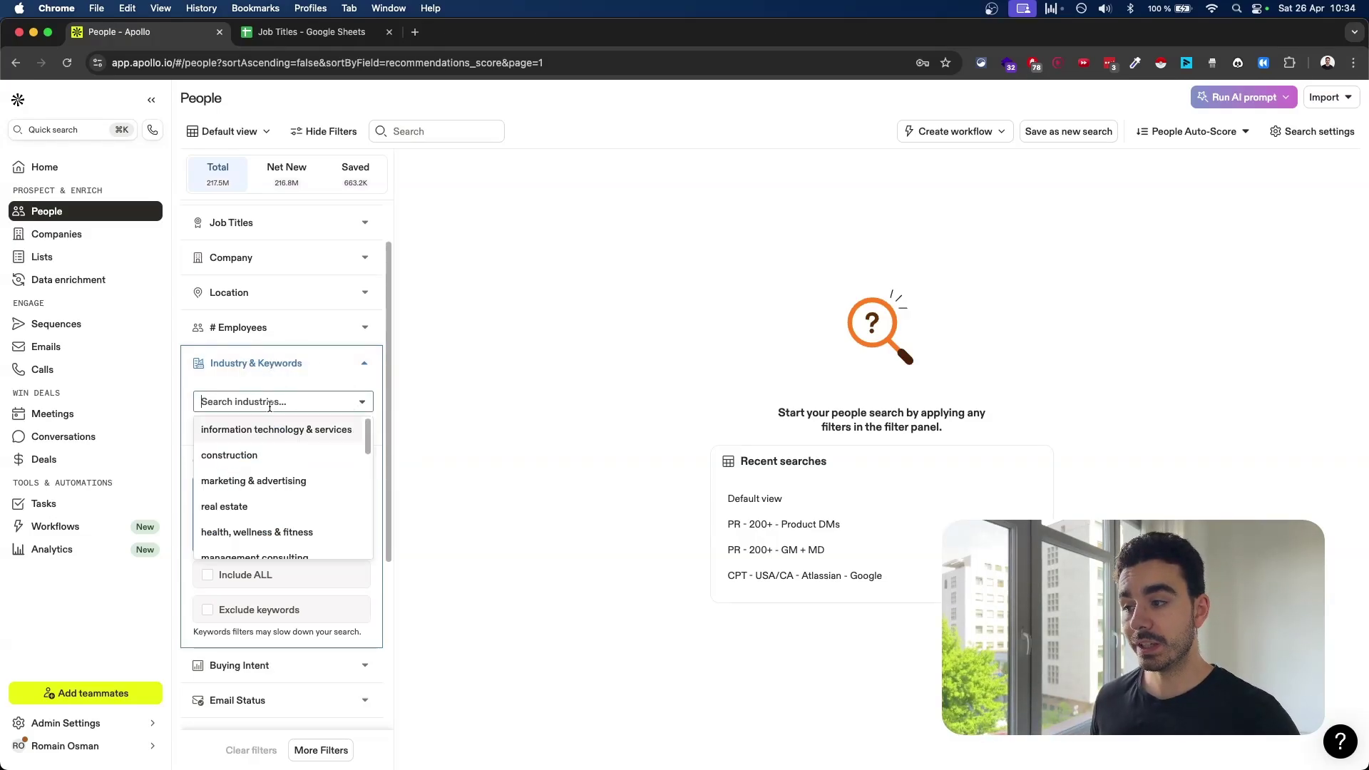
pyautogui.scroll(-10, 285, 492)
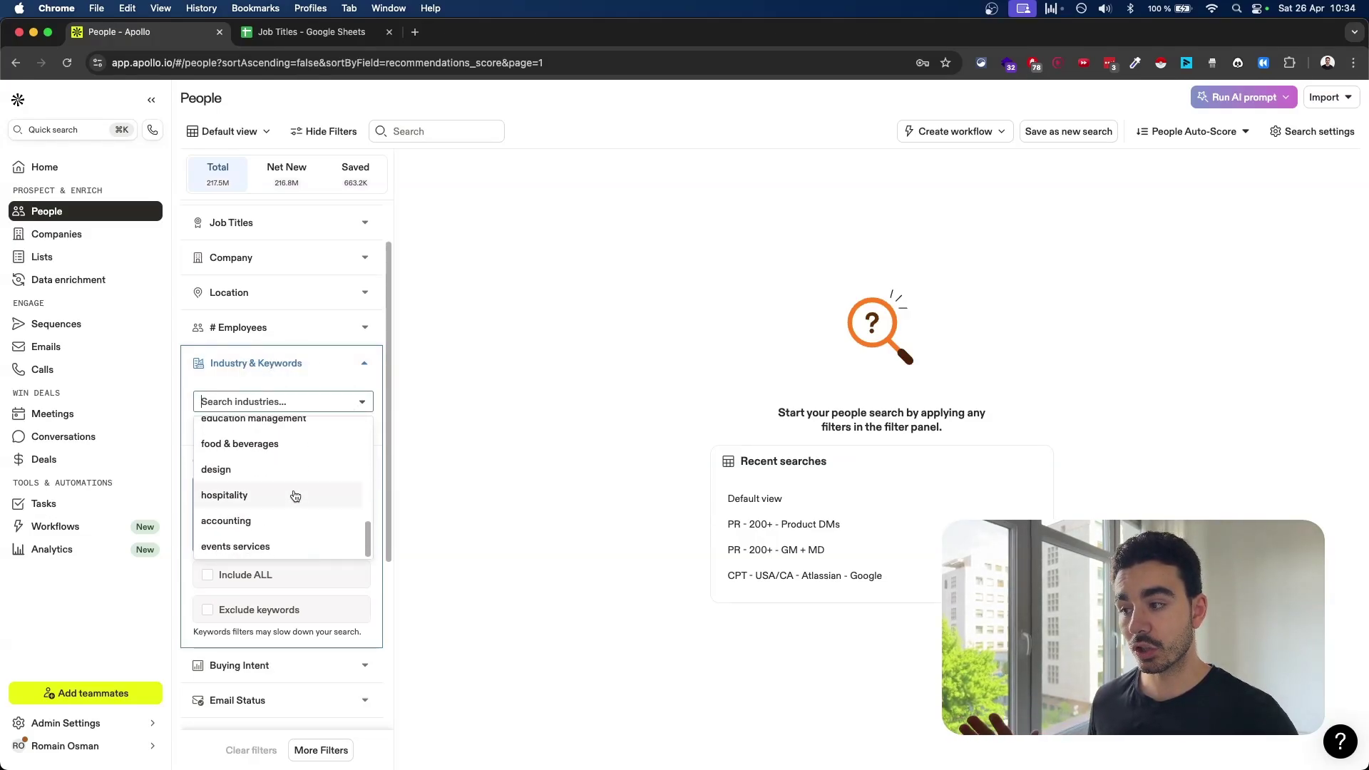
pyautogui.click(409, 456)
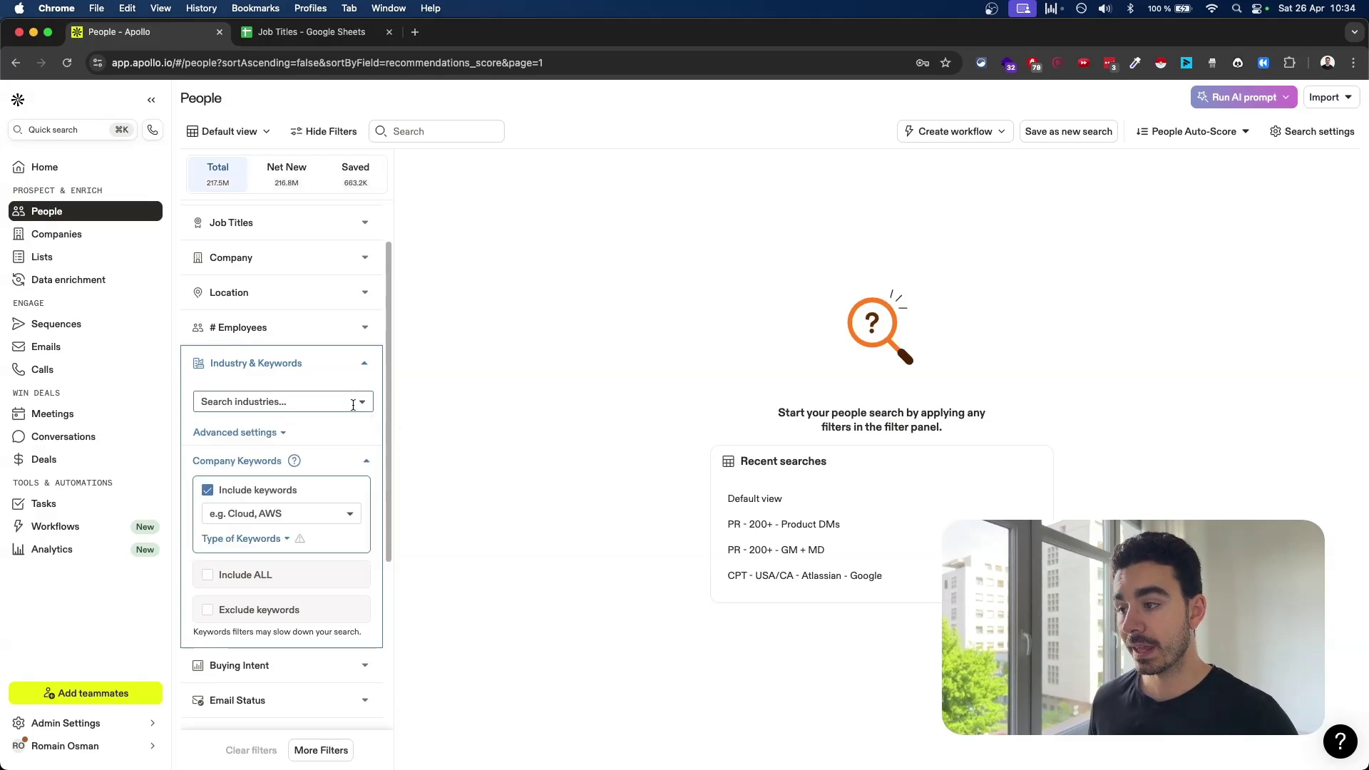
# Step: Inspect the excluded-industry list in the Industry & Keywords advanced settings and review the Company Keywords options
pyautogui.click(250, 432)
pyautogui.click(278, 481)
pyautogui.scroll(-3, 277, 563)
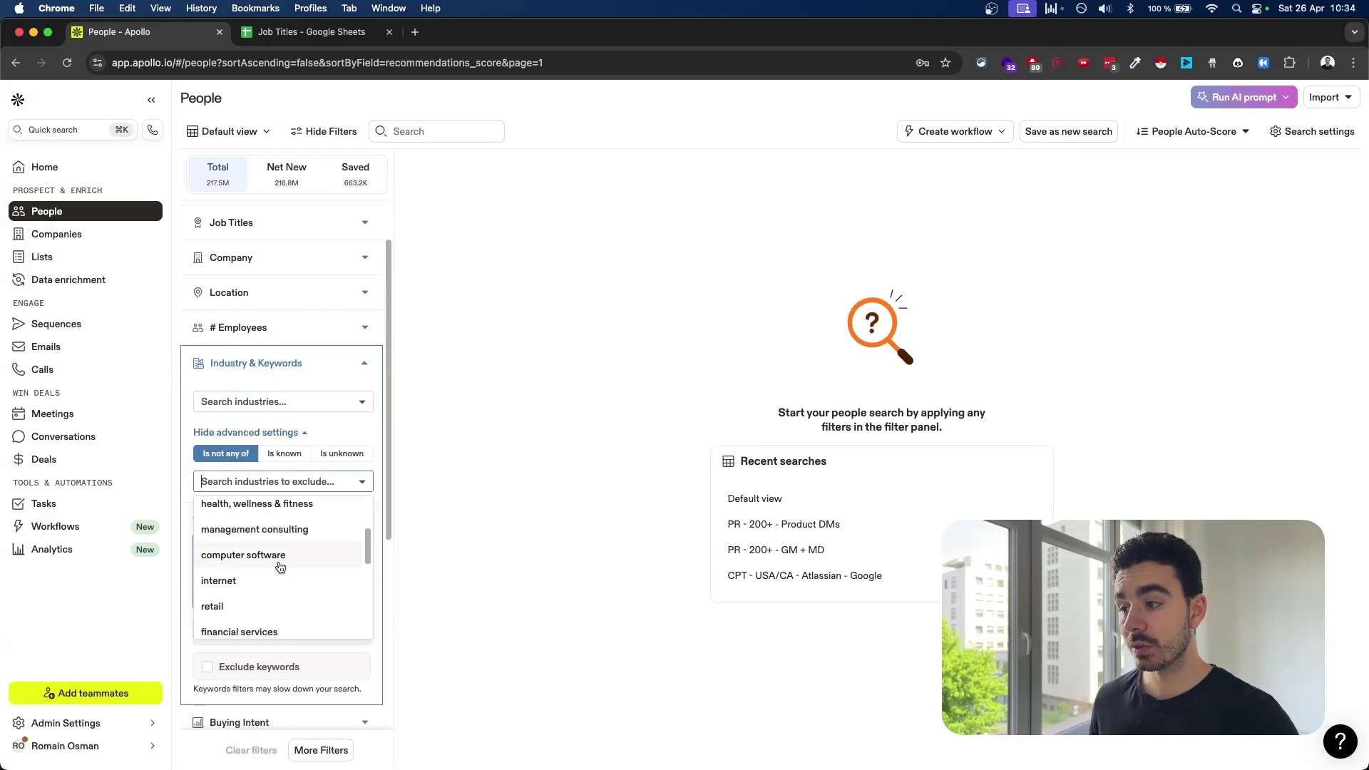
pyautogui.press('Escape')
pyautogui.scroll(-1, 288, 502)
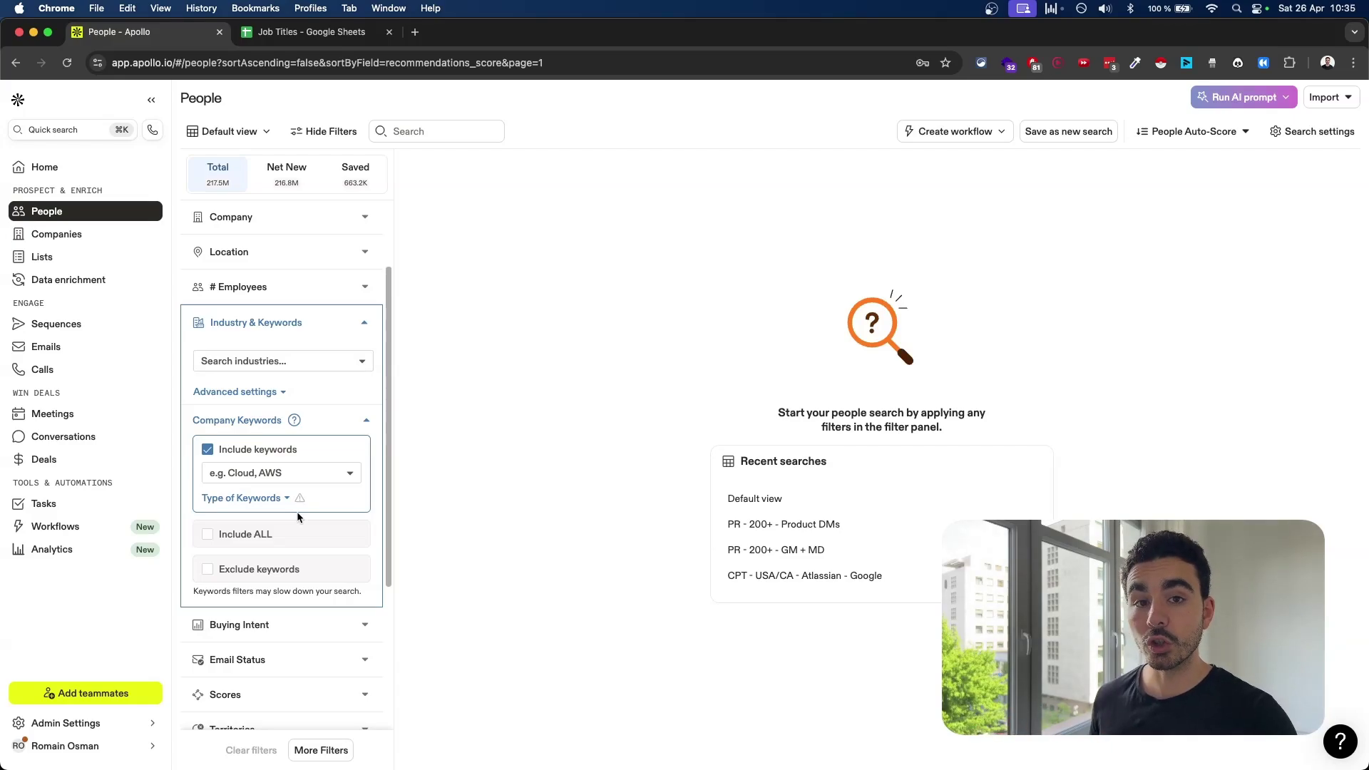
# Step: Review the Buying Intent scores and topics, and the Email Status options, collapsing both filters
pyautogui.click(278, 624)
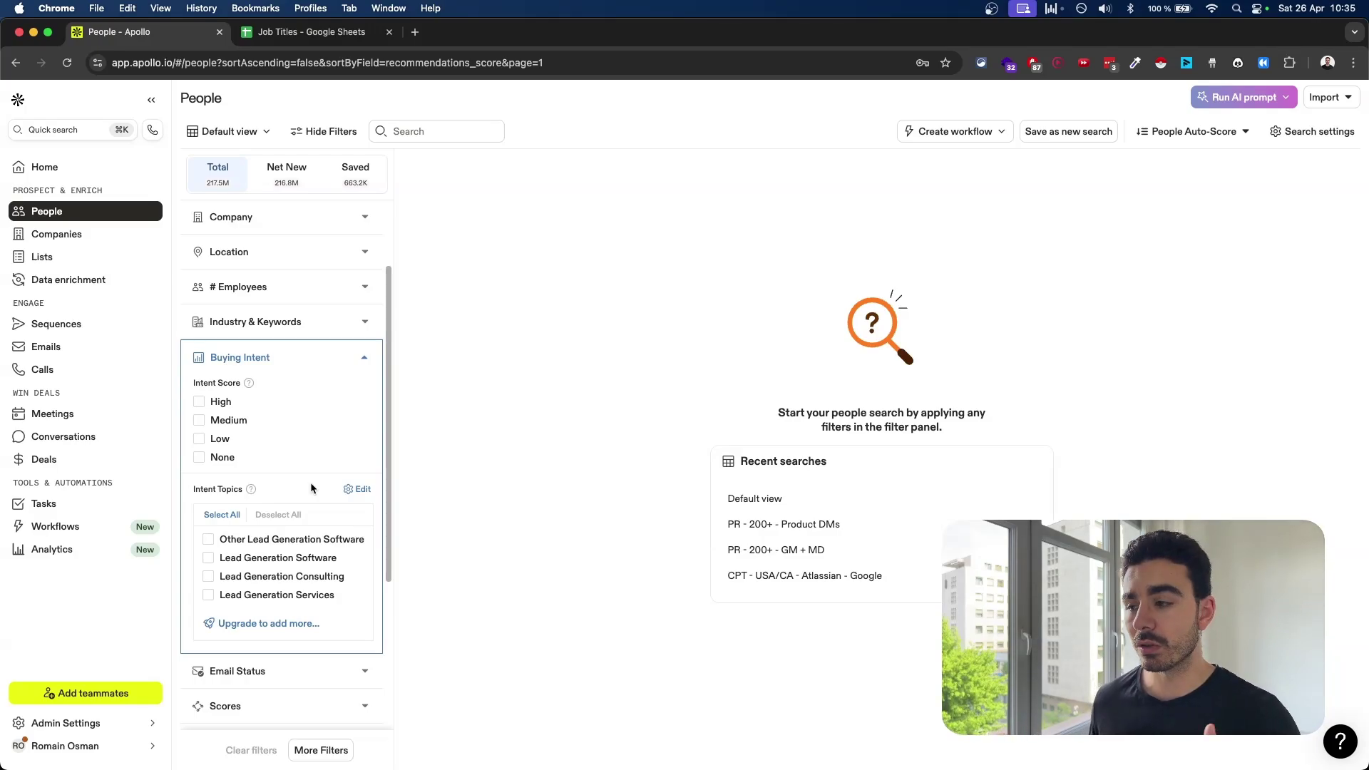
pyautogui.click(365, 358)
pyautogui.click(309, 390)
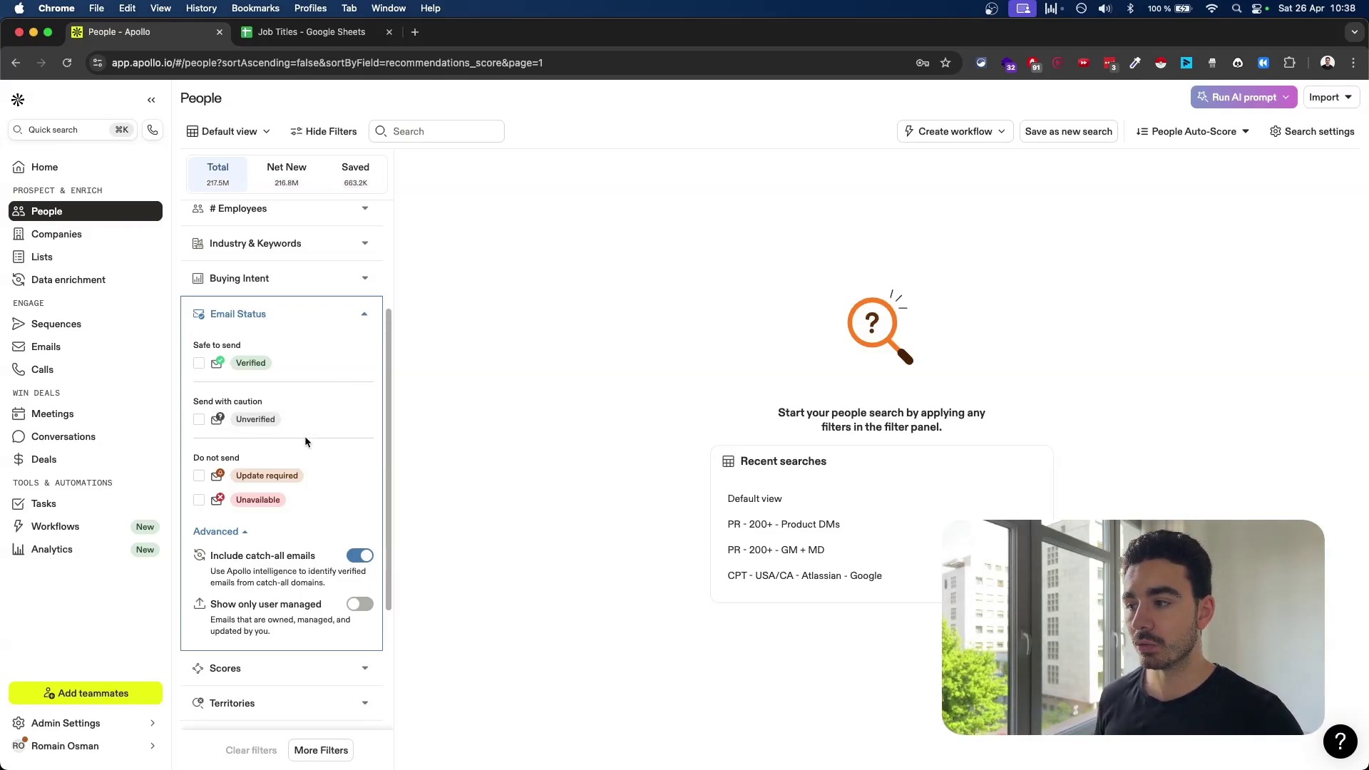
pyautogui.click(365, 314)
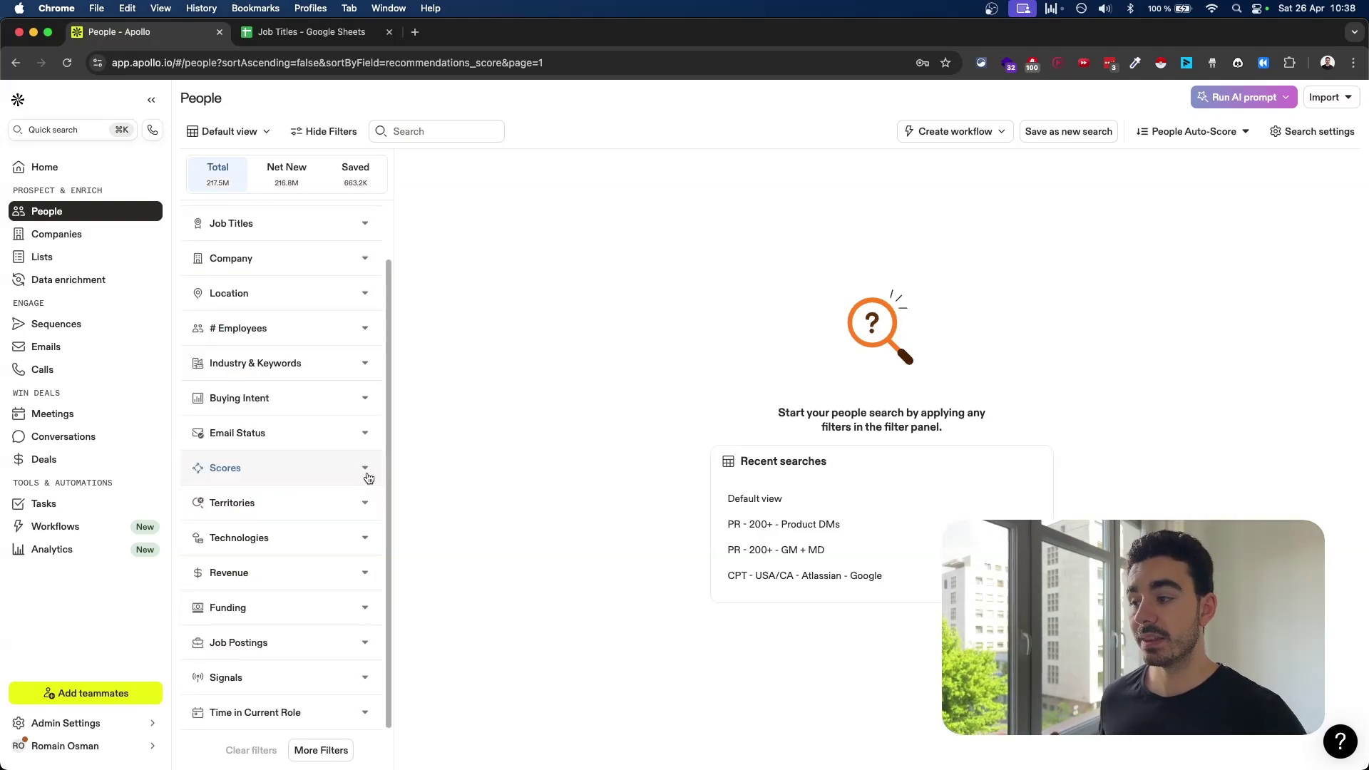
# Step: Examine the minimum score options of the Scores filter and the Territories filter, leaving both collapsed
pyautogui.click(367, 465)
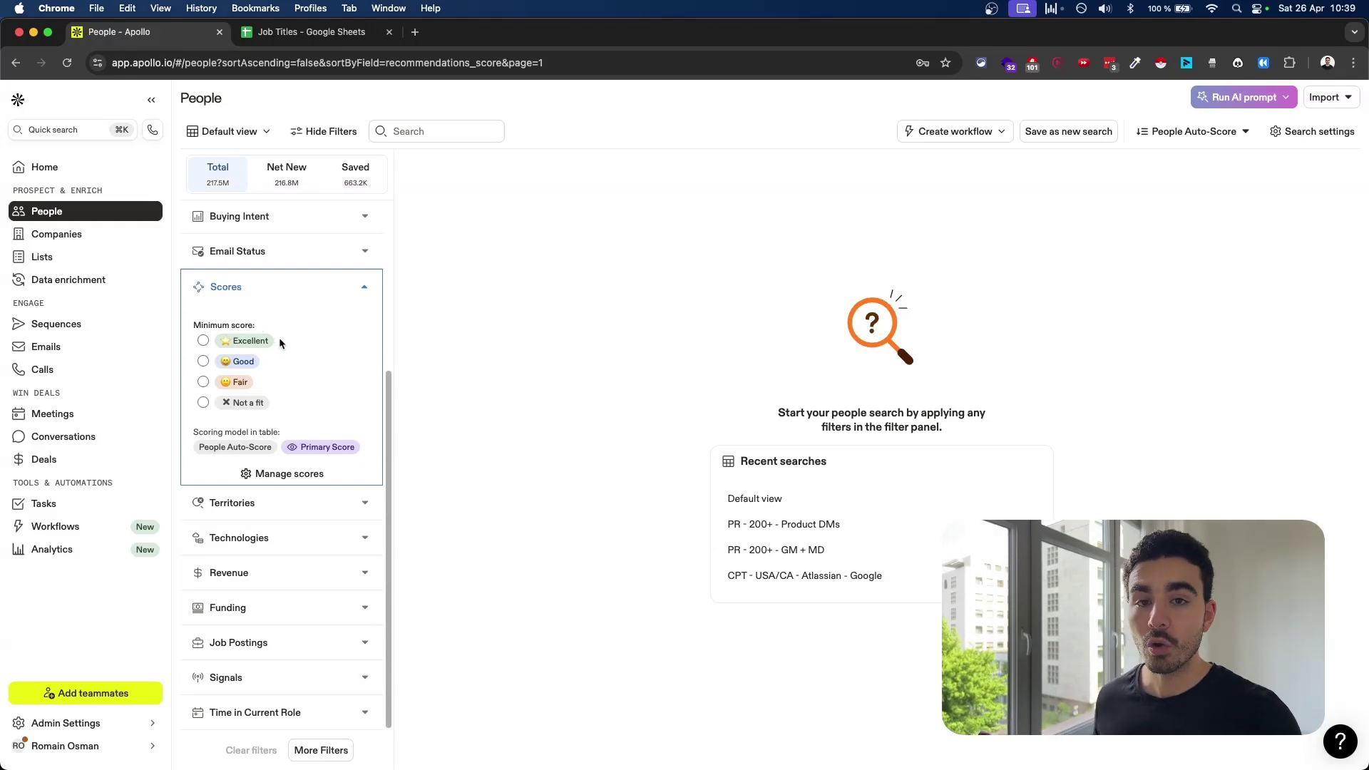
pyautogui.click(365, 502)
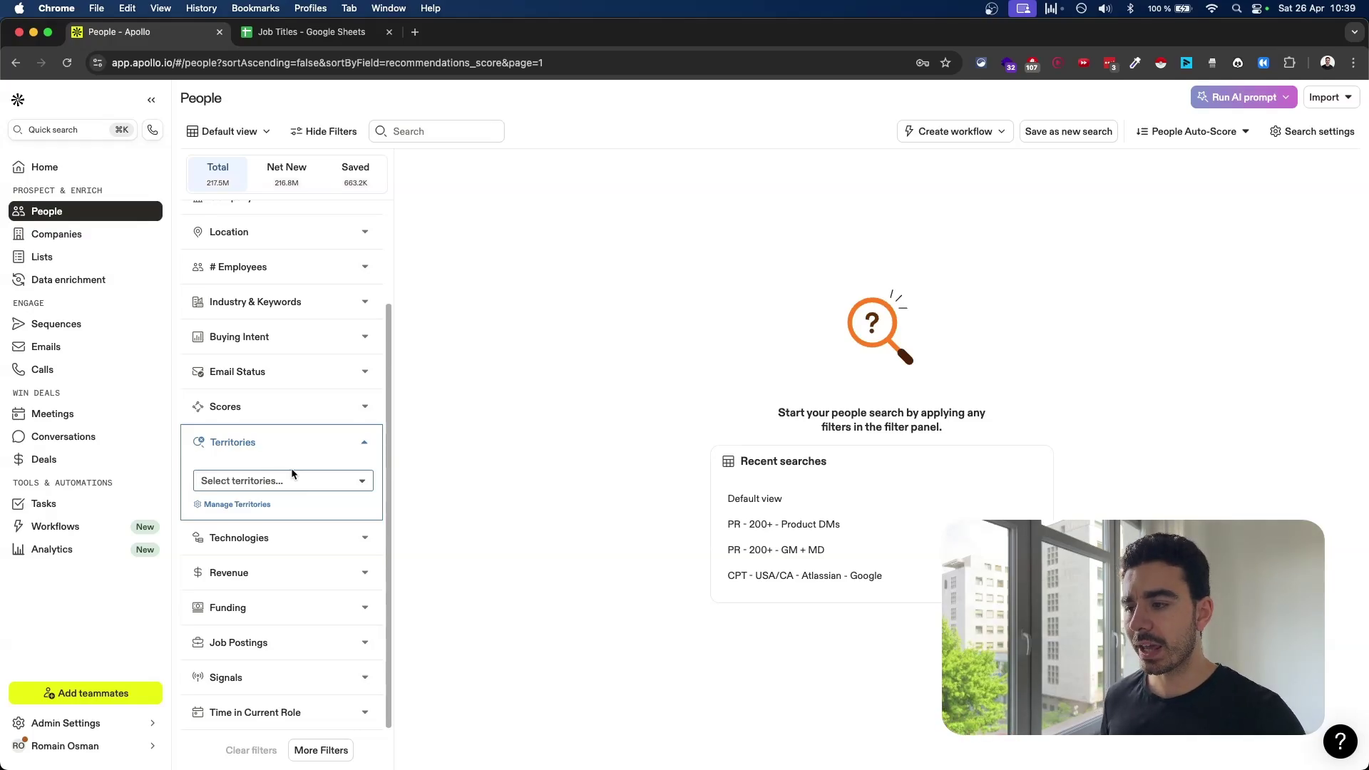
pyautogui.scroll(4, 291, 472)
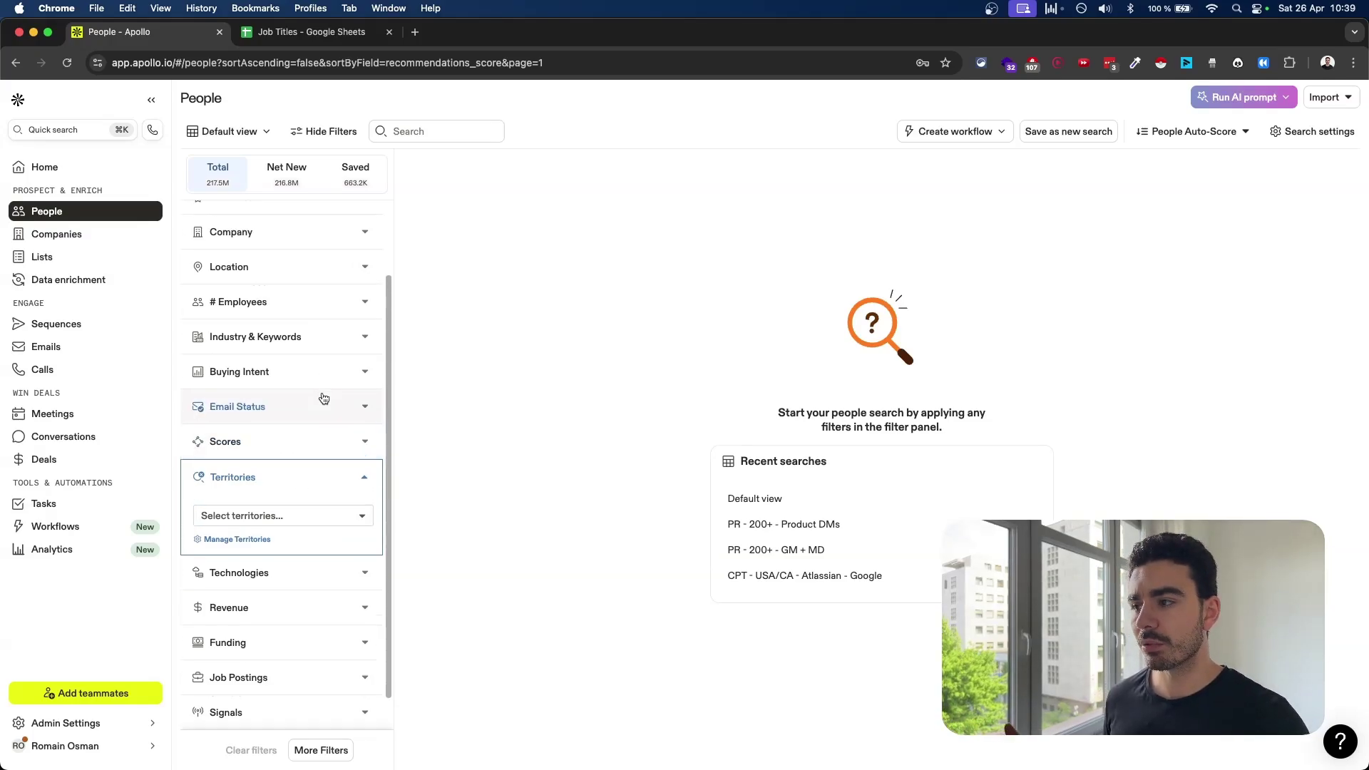
pyautogui.scroll(-4, 330, 562)
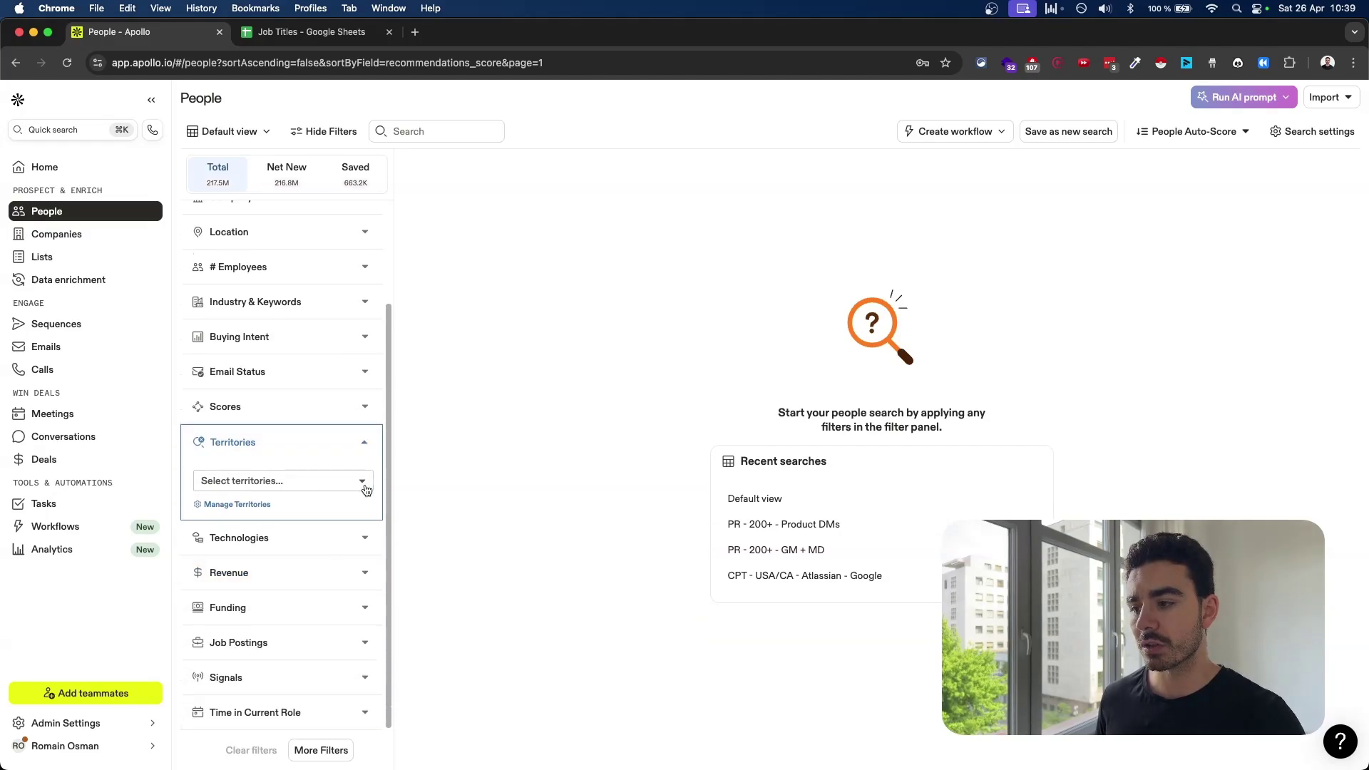
pyautogui.click(368, 445)
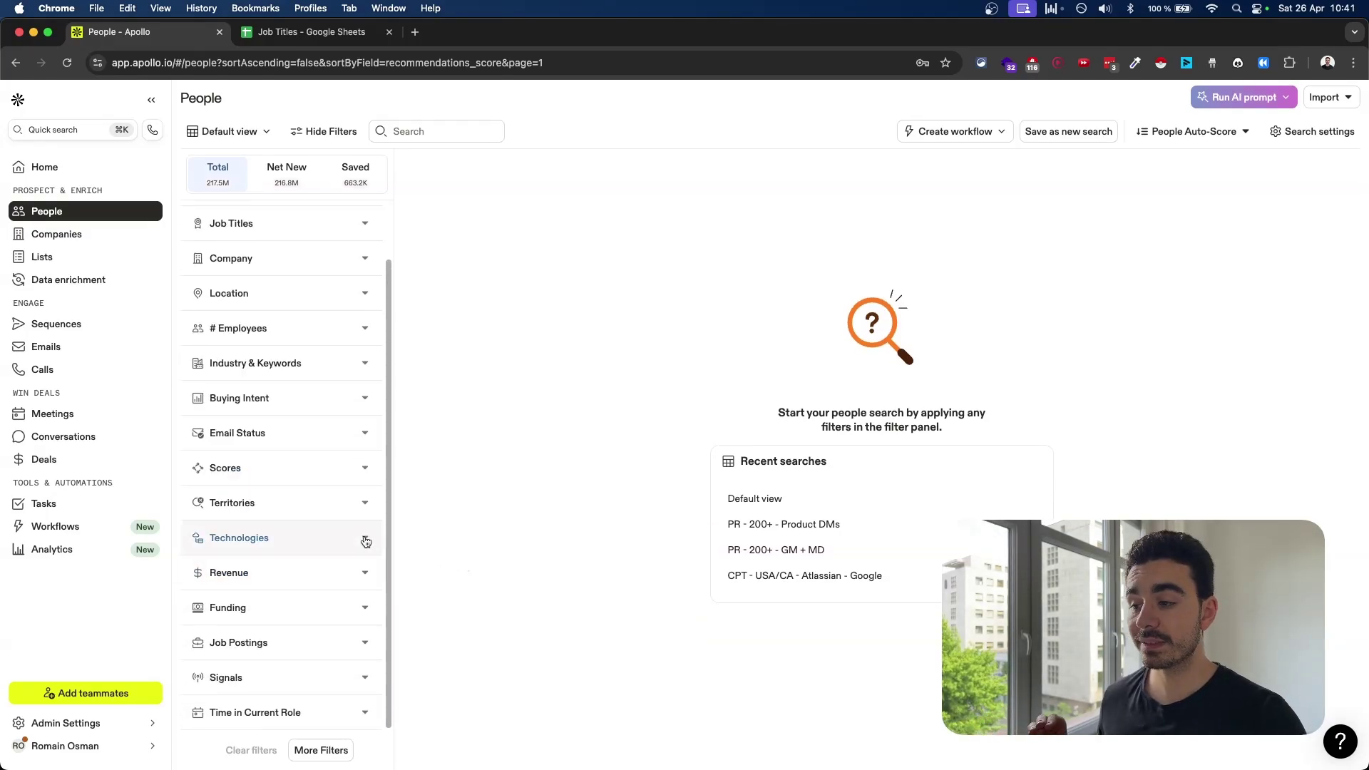
# Step: Search the included technologies of the Technologies filter for "salesfor" and dismiss the suggestions without selecting any
pyautogui.click(364, 537)
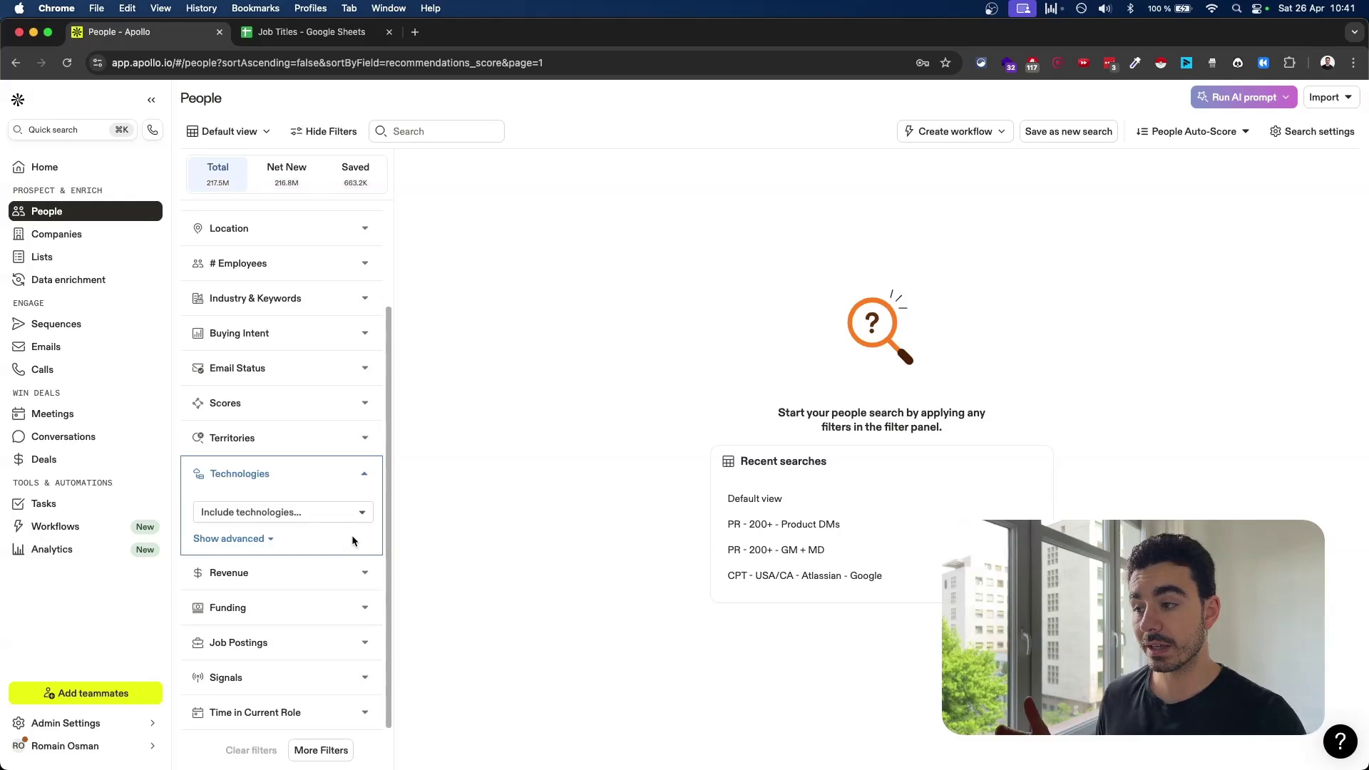
pyautogui.click(272, 512)
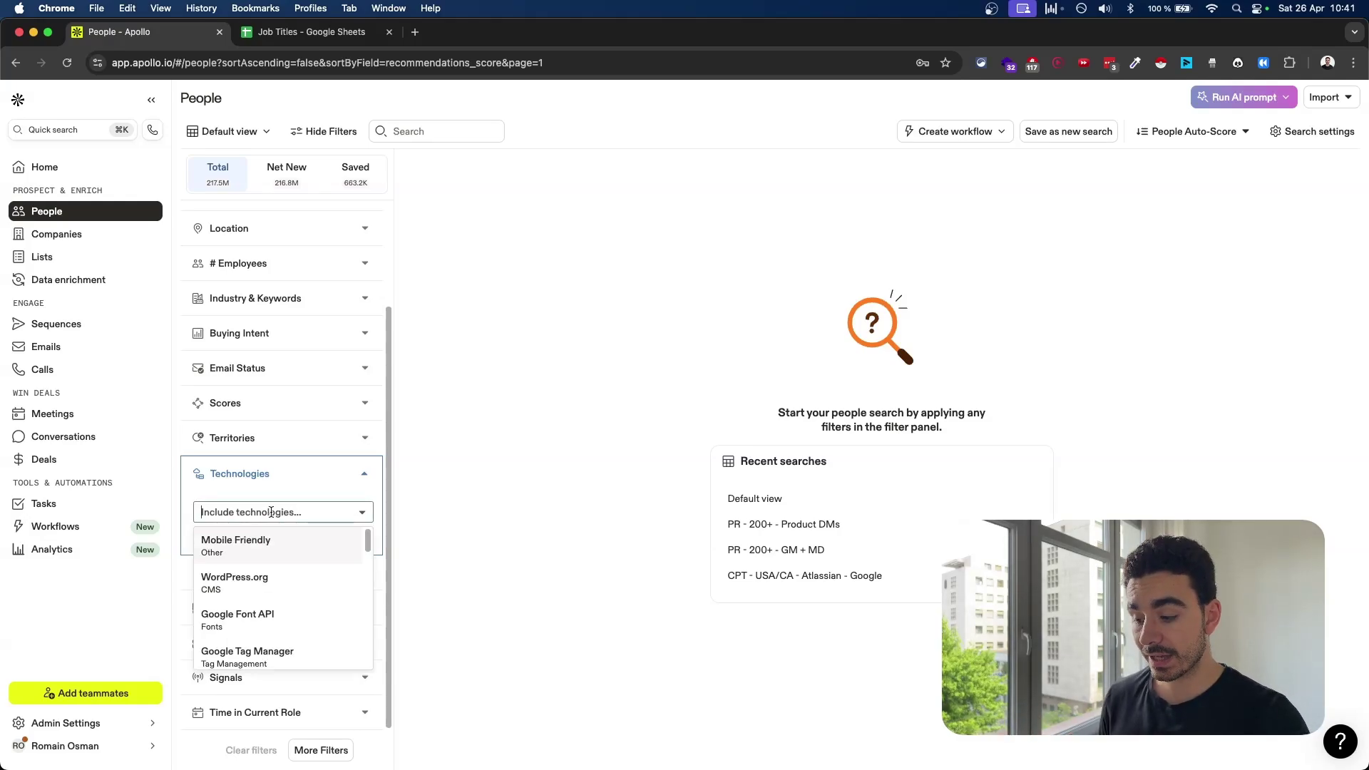
pyautogui.write('salesfor')
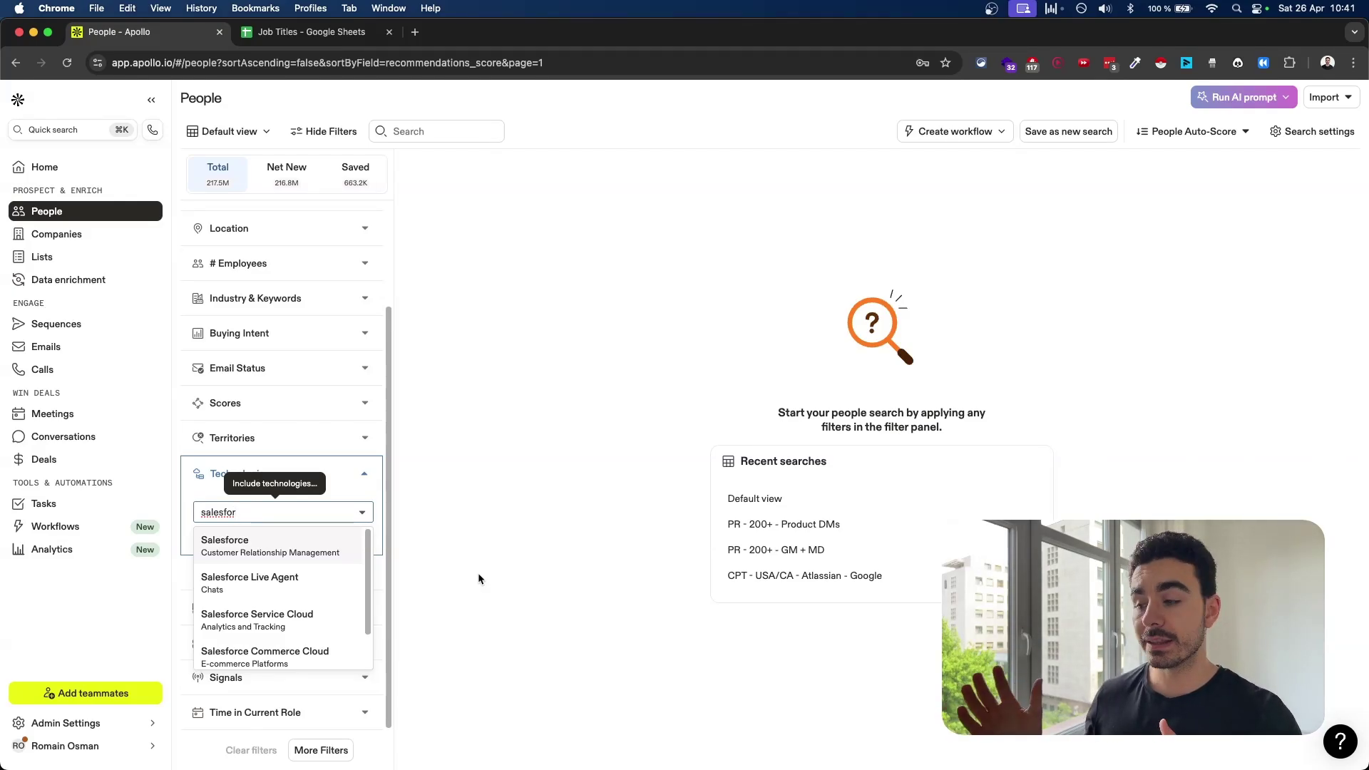
pyautogui.click(477, 574)
# Step: Examine the Revenue filter's range fields and private or public company options, and collapse it again
pyautogui.click(364, 573)
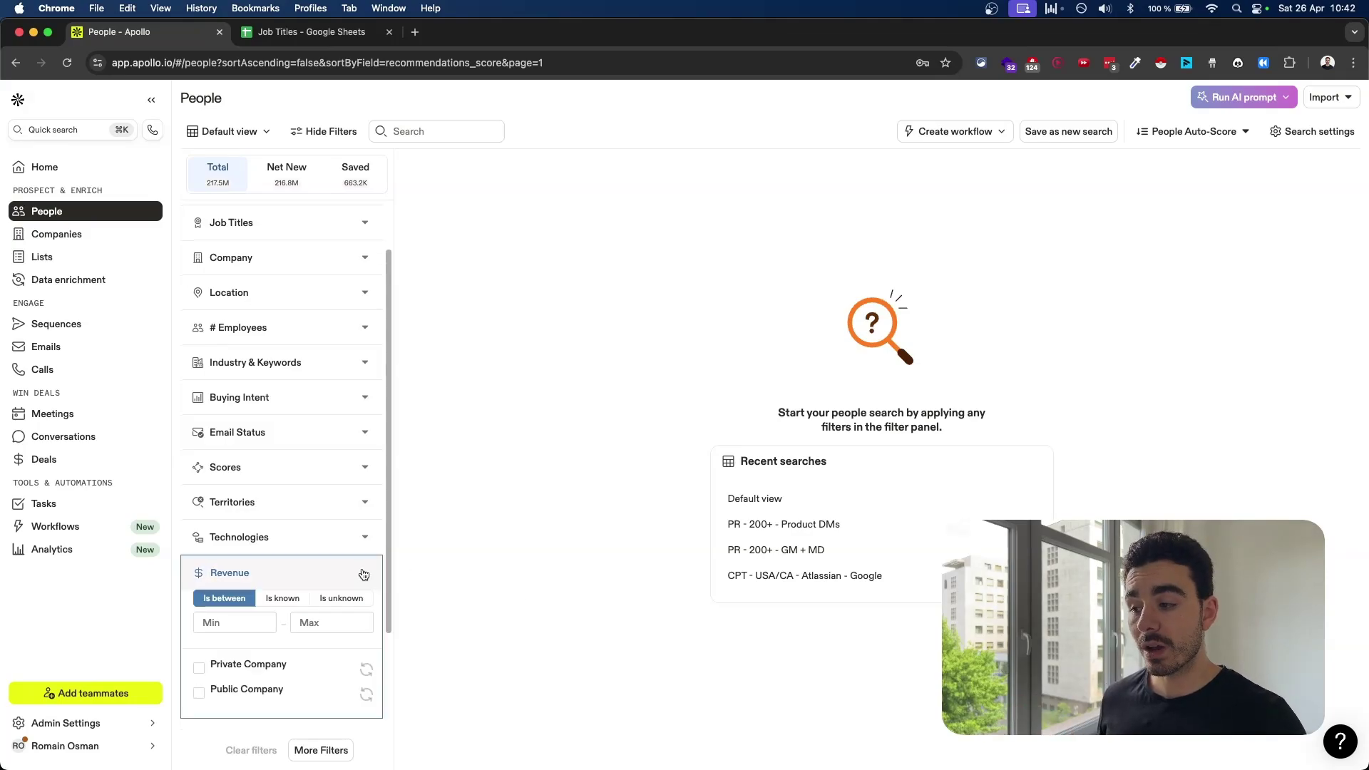
pyautogui.scroll(-3, 367, 583)
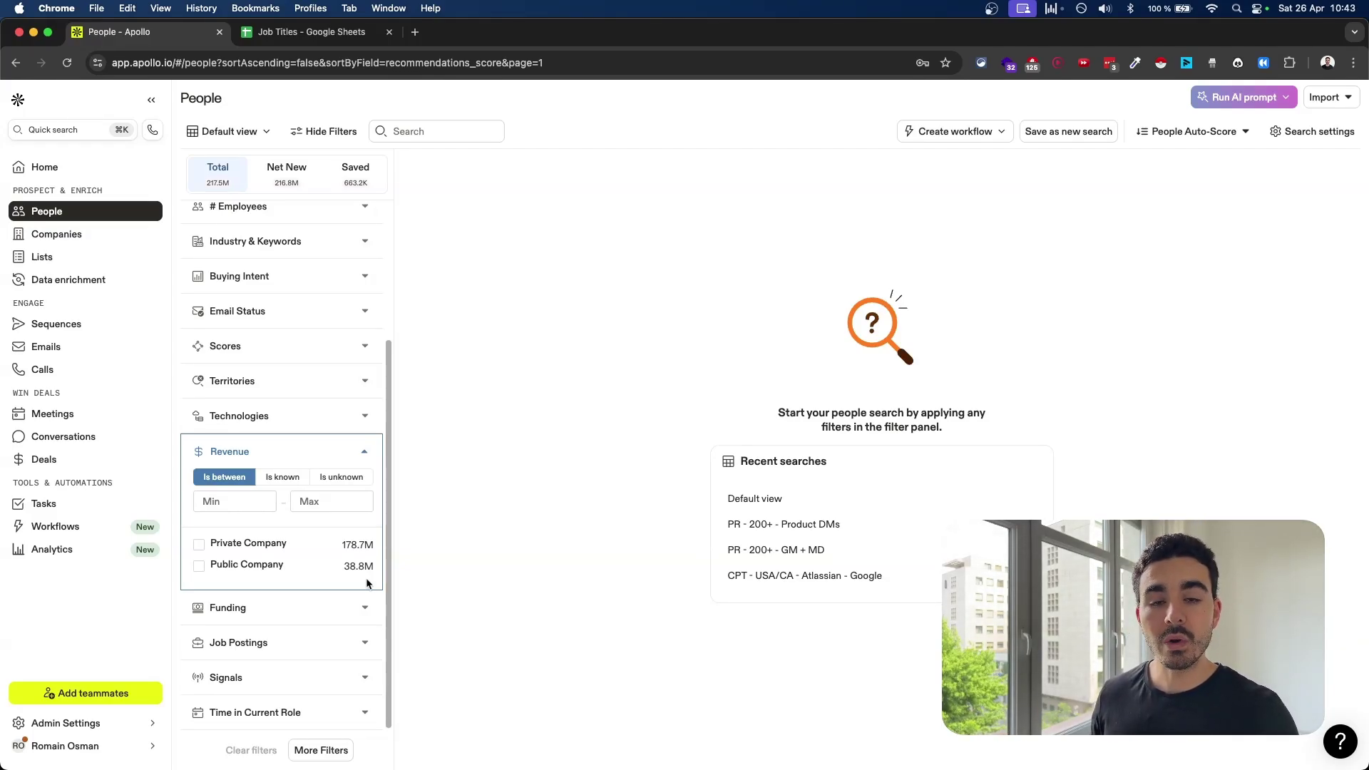
pyautogui.scroll(2, 301, 296)
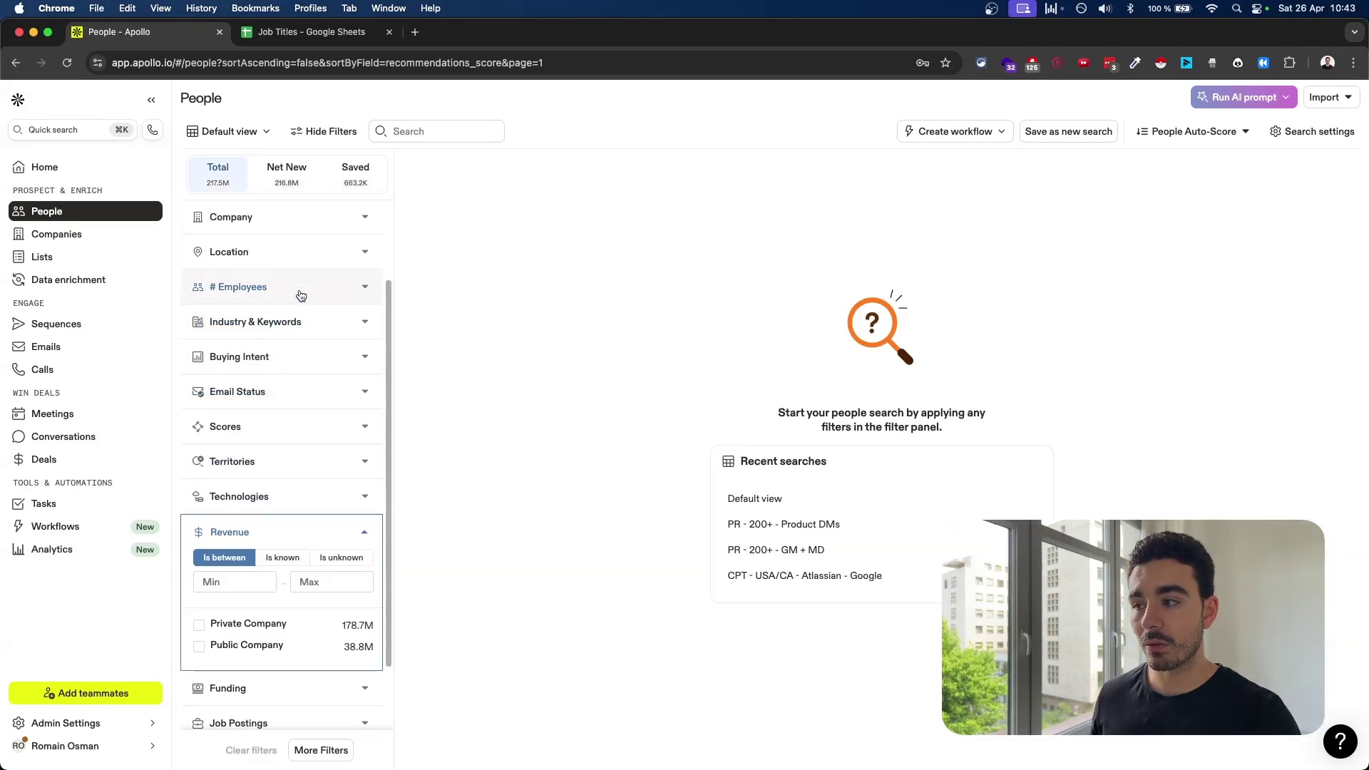
pyautogui.scroll(-2, 298, 550)
pyautogui.click(378, 454)
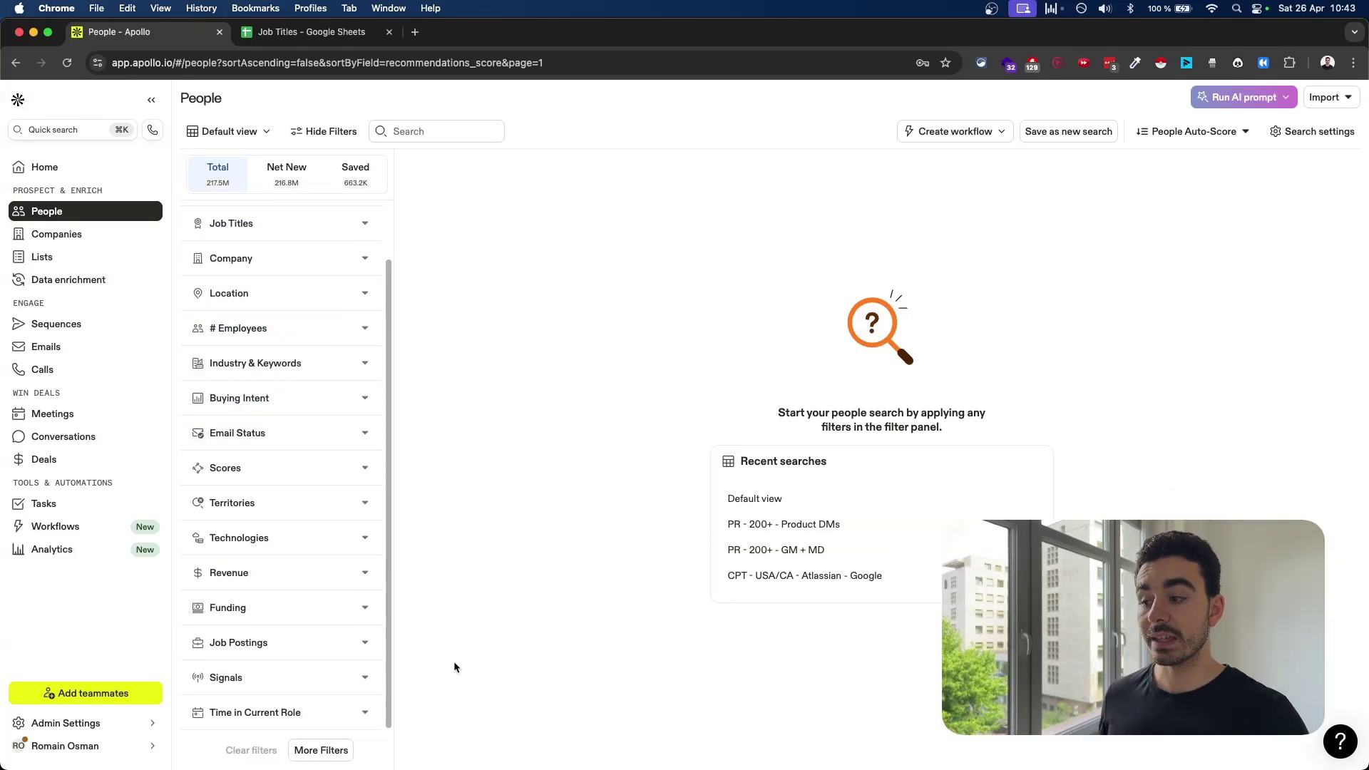
# Step: Review the funding stages in the Funding filter and the hiring title and location fields in Job Postings
pyautogui.click(375, 616)
pyautogui.scroll(-1, 293, 502)
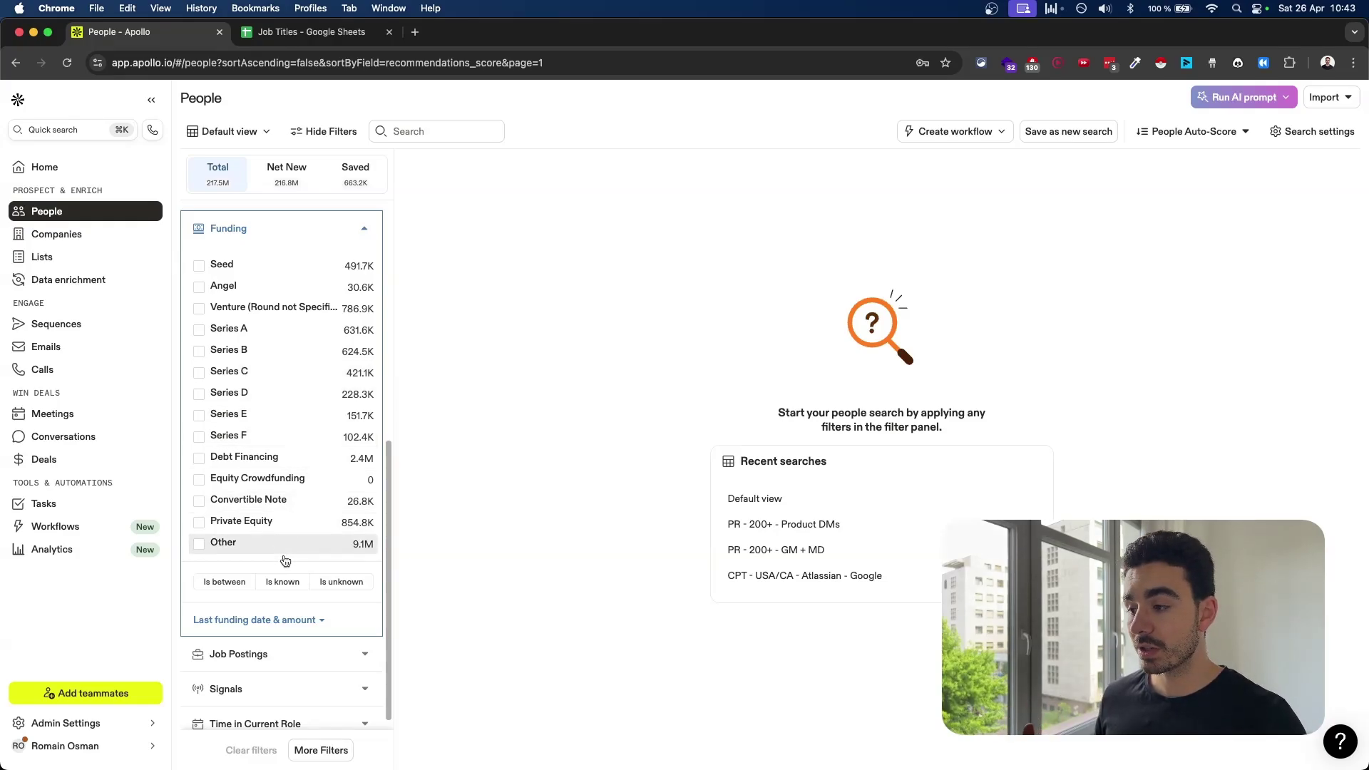
pyautogui.scroll(1, 363, 550)
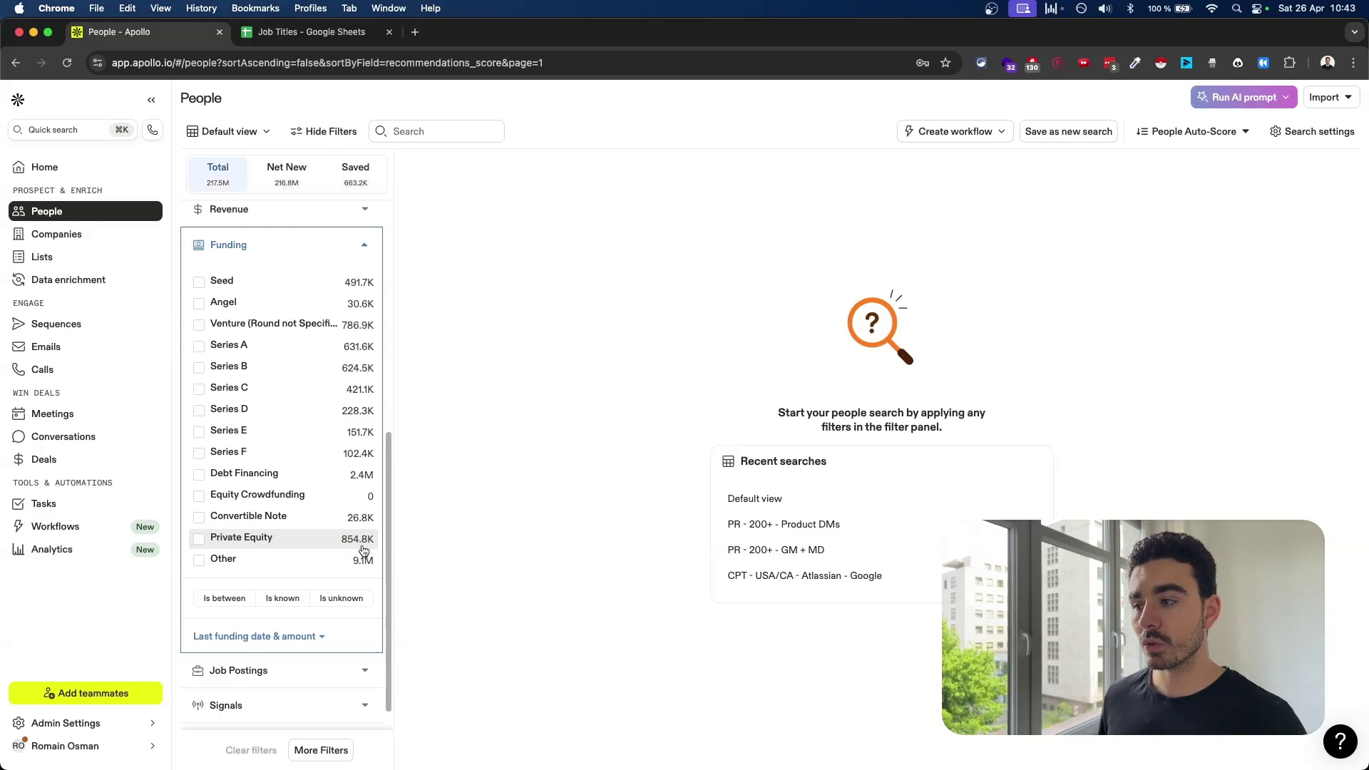
pyautogui.click(362, 668)
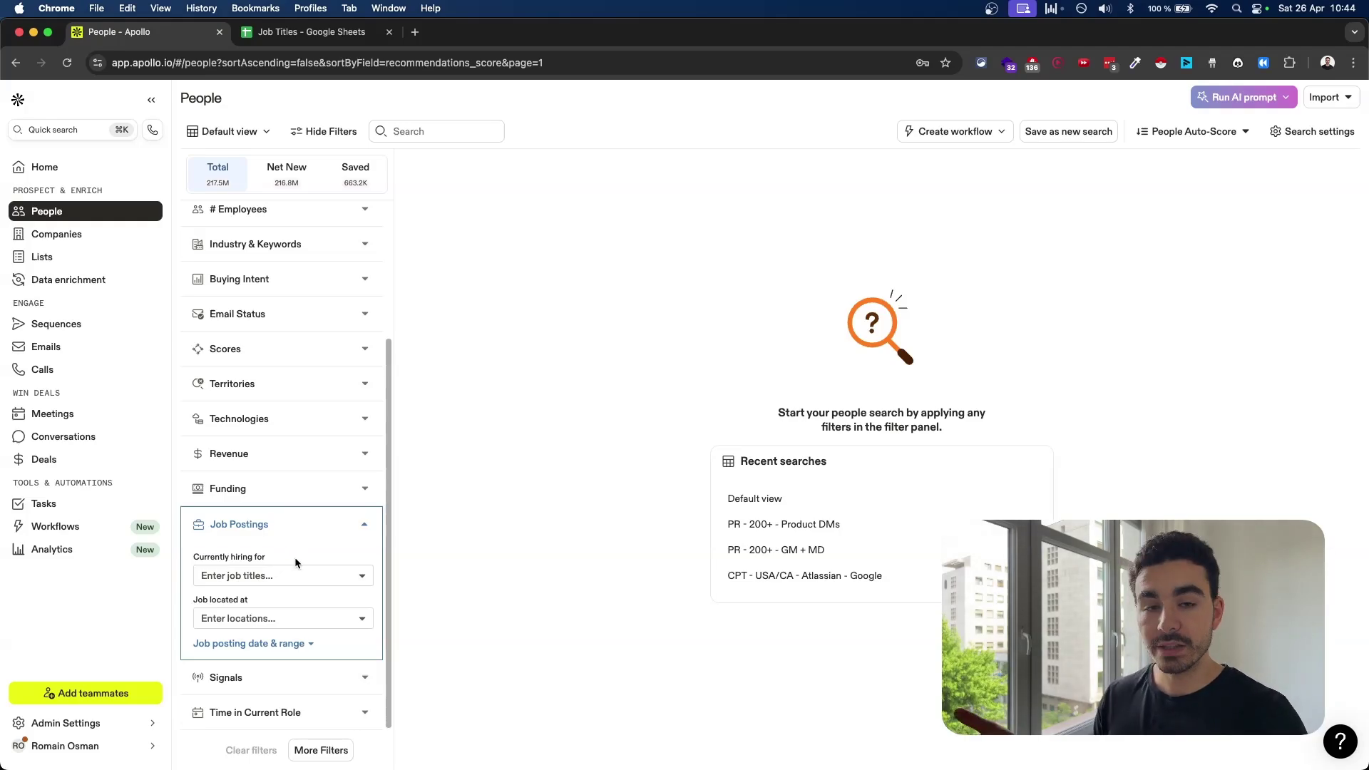
# Step: Inspect the list in the Signals filter and the minimum and maximum fields of Time in Current Role
pyautogui.click(285, 677)
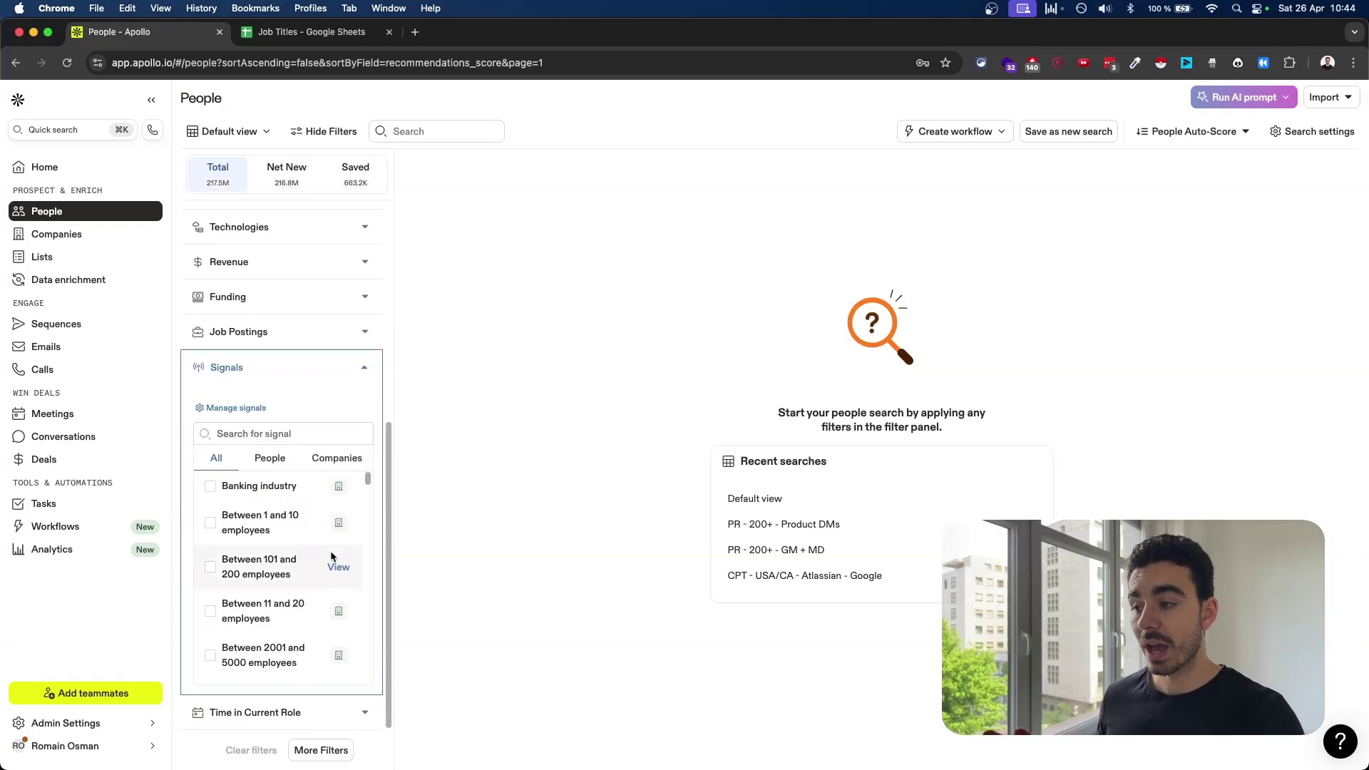
pyautogui.scroll(2, 321, 567)
pyautogui.scroll(3, 321, 570)
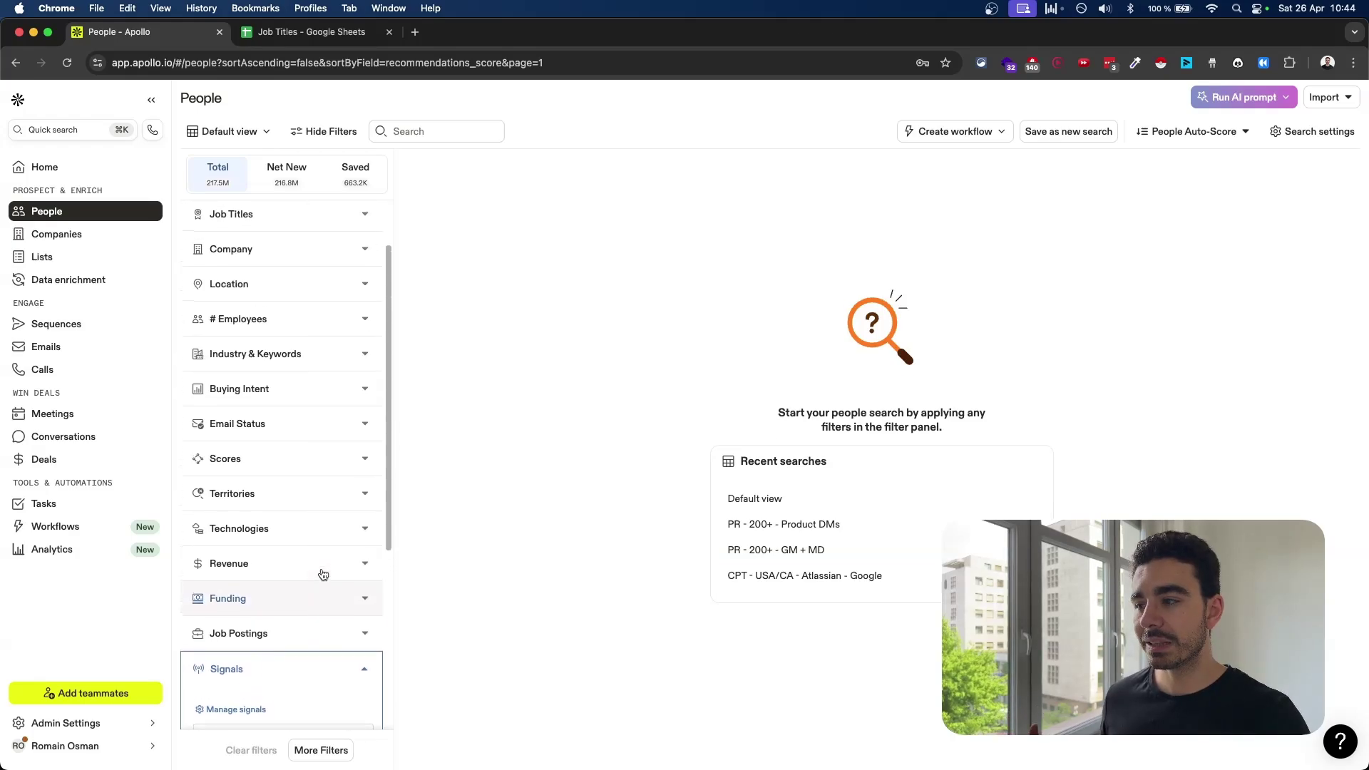
pyautogui.scroll(-5, 313, 571)
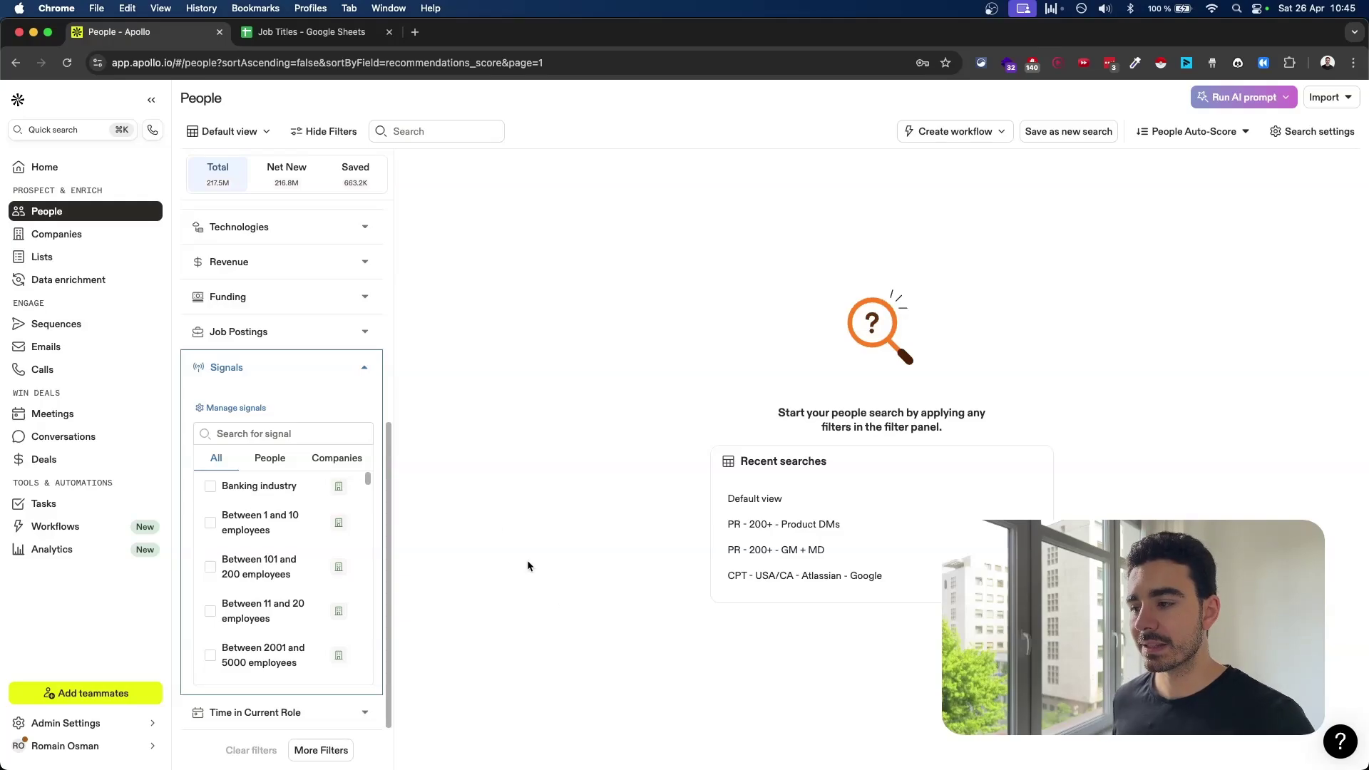
pyautogui.click(364, 368)
pyautogui.click(364, 715)
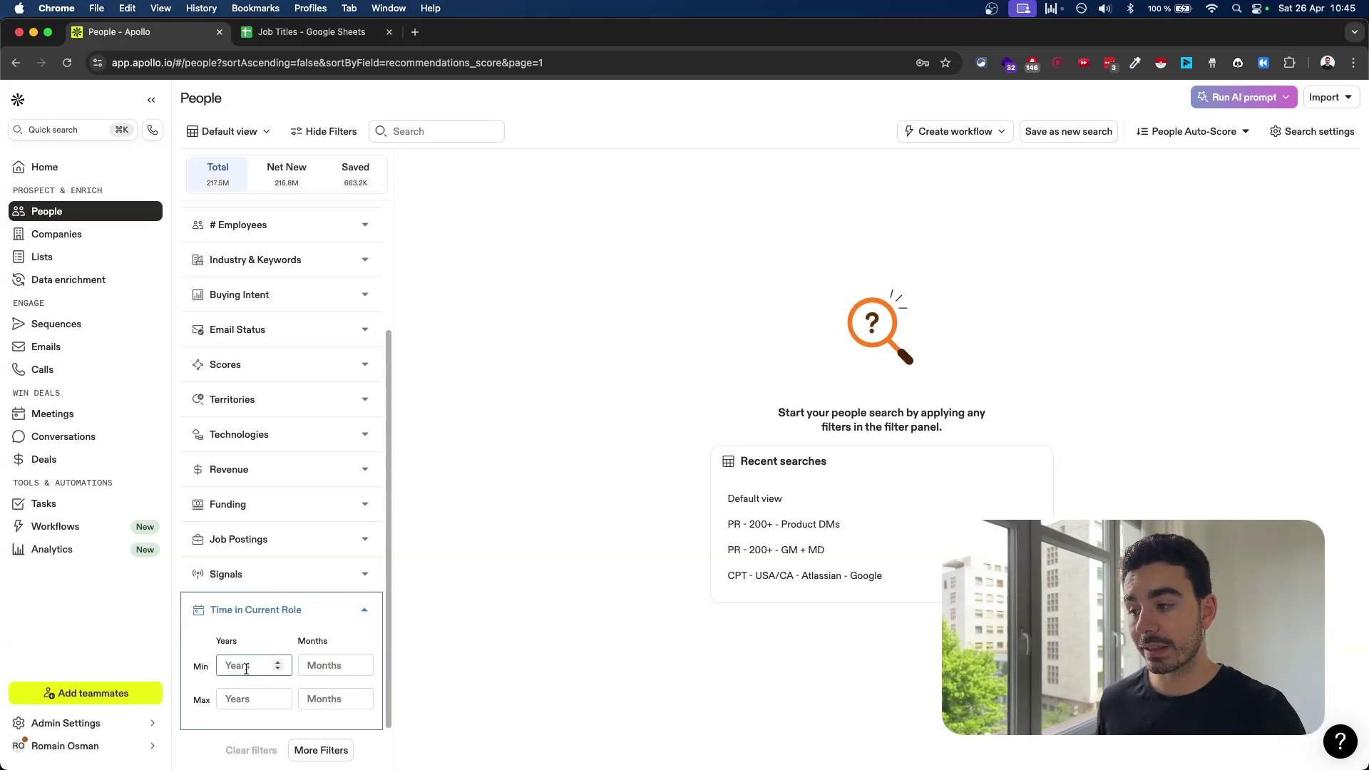
# Step: Open the complete set of filters and inspect its categories and the Total Years of Experience range, collapsing that filter again
pyautogui.click(321, 749)
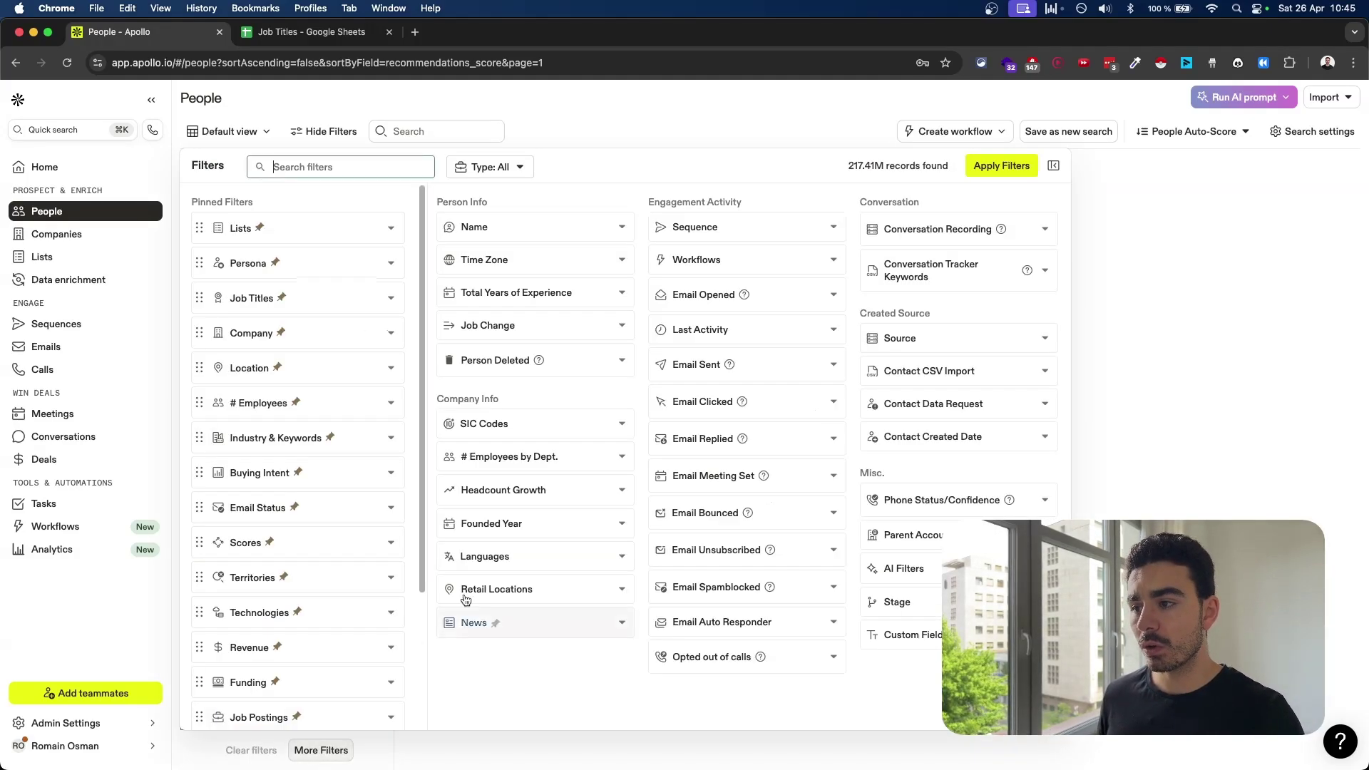
pyautogui.click(574, 299)
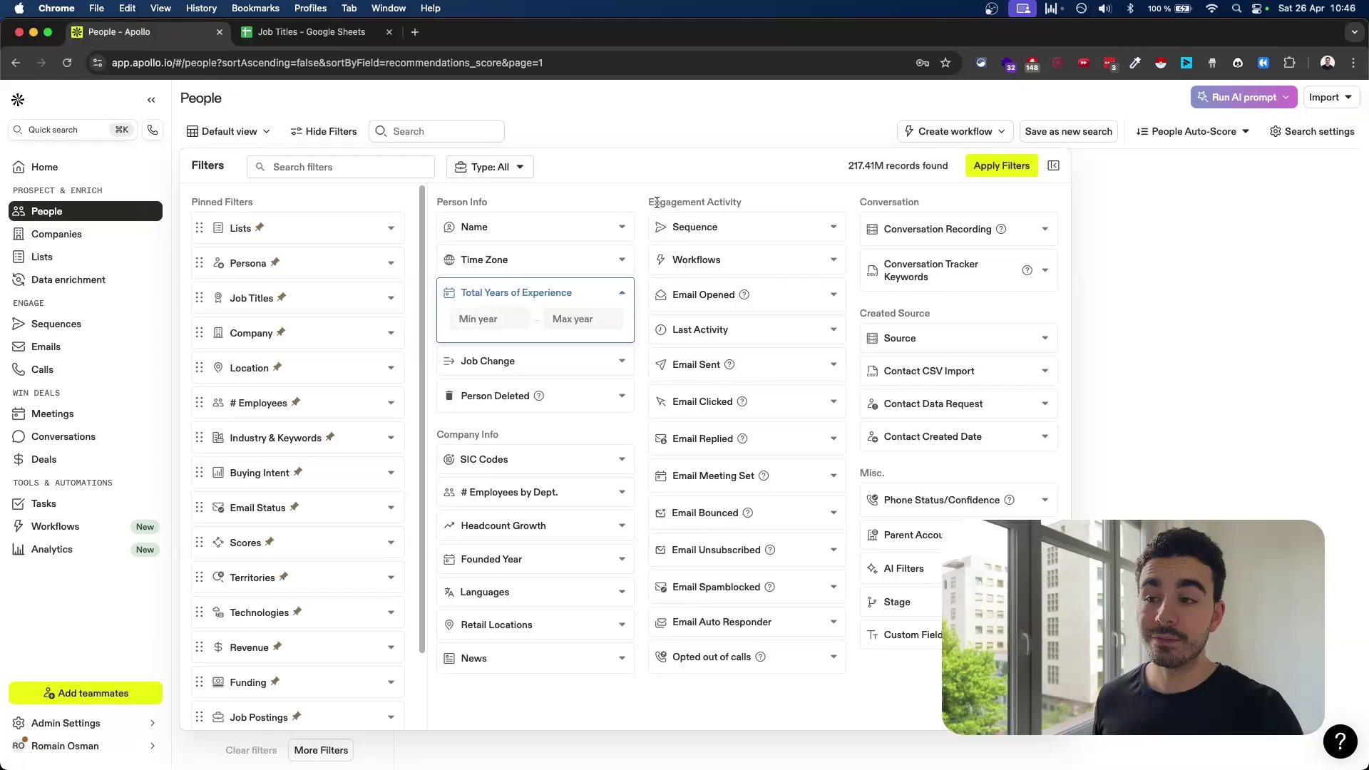
pyautogui.moveTo(657, 202); pyautogui.dragTo(725, 203)
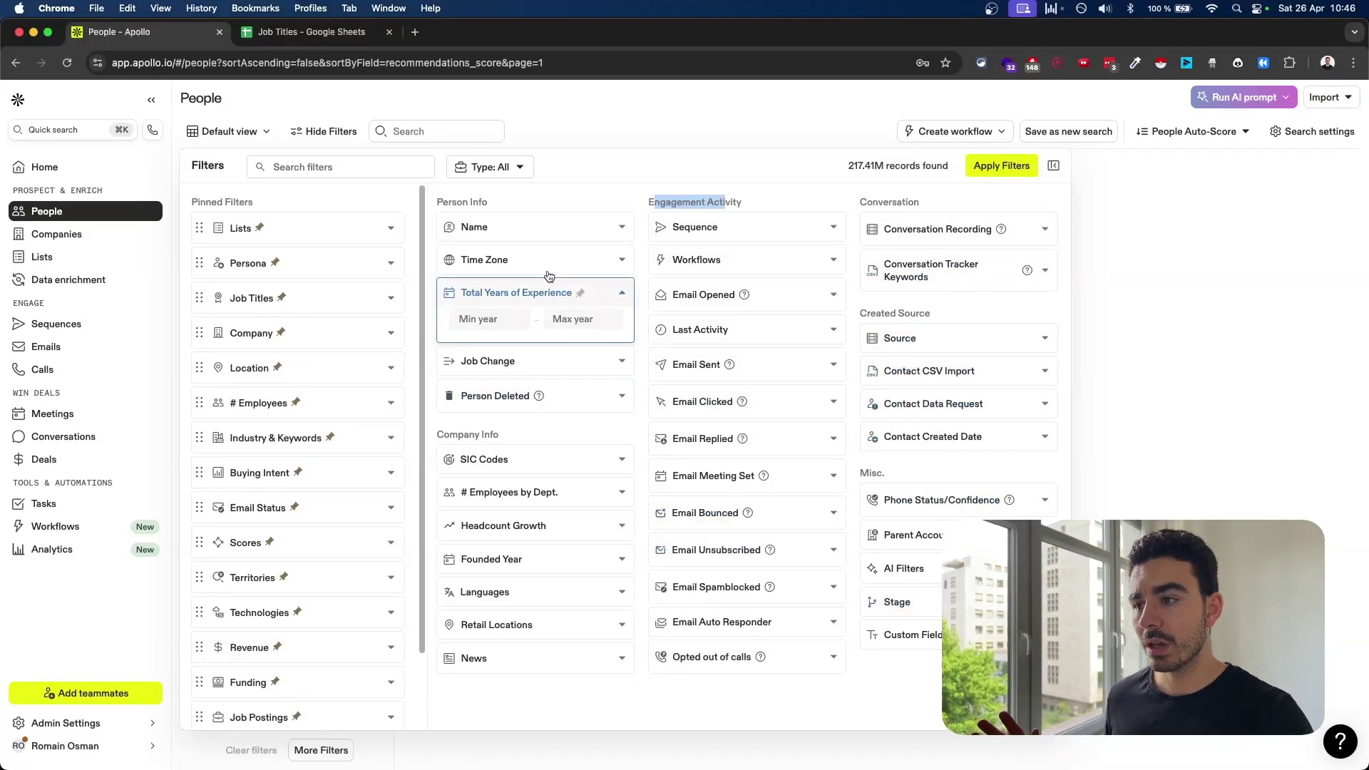
pyautogui.click(625, 297)
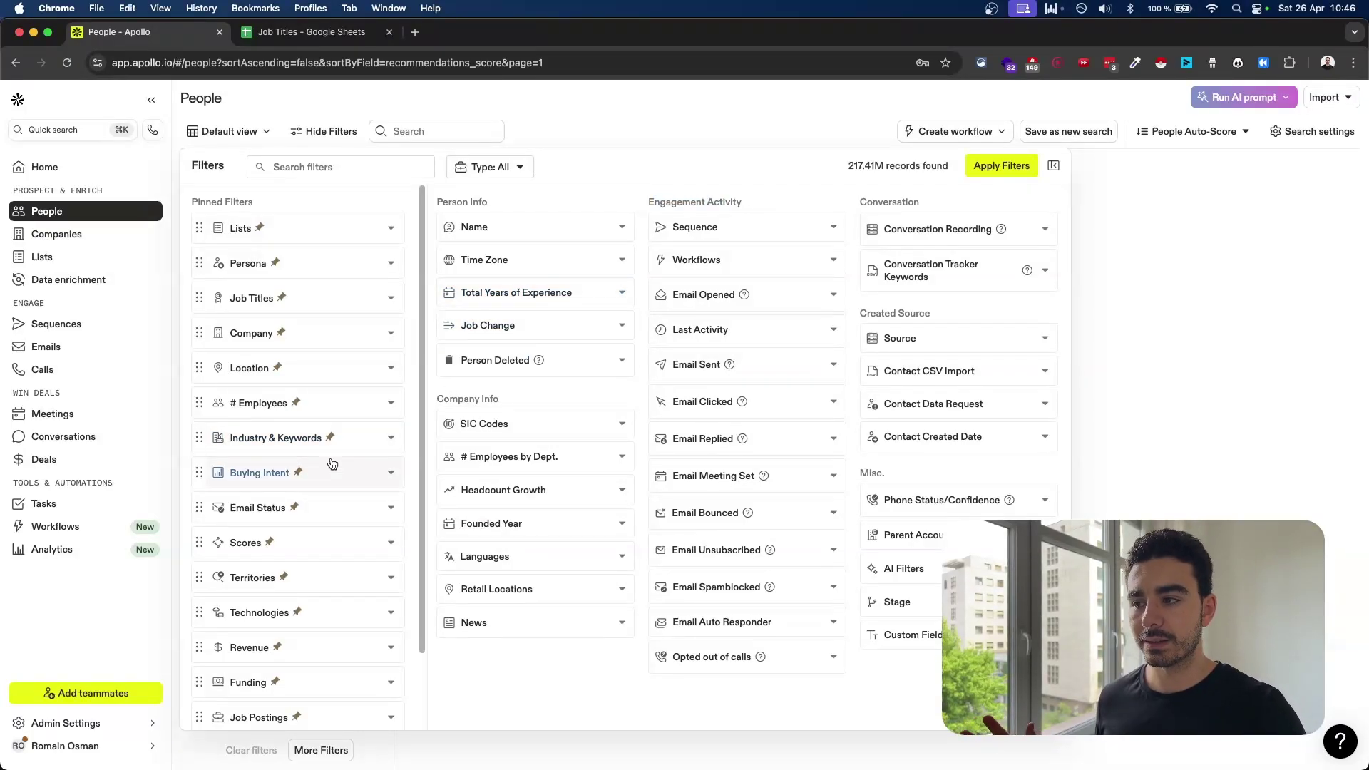
# Step: Look through the pinned filters and close the complete filter overview
pyautogui.scroll(-3, 332, 464)
pyautogui.scroll(3, 343, 281)
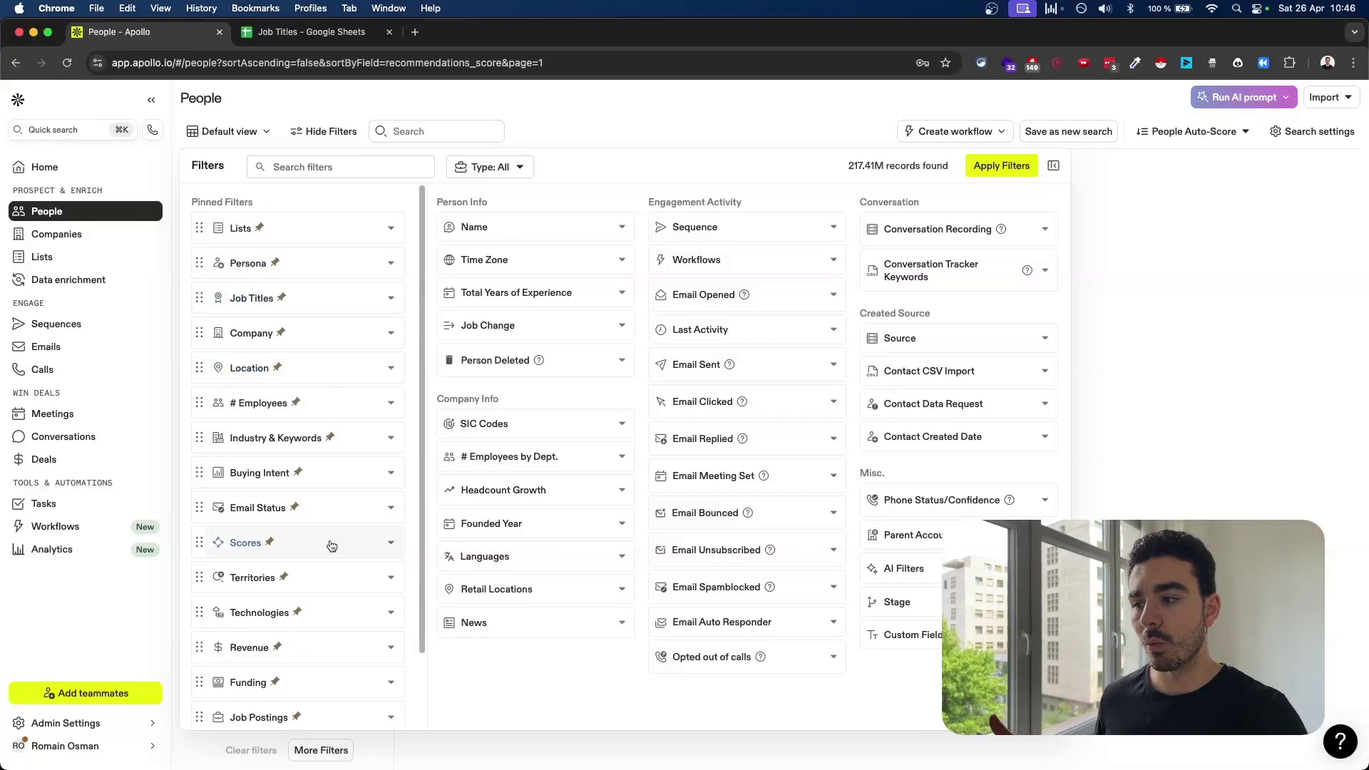
pyautogui.scroll(-2, 332, 545)
pyautogui.press('Escape')
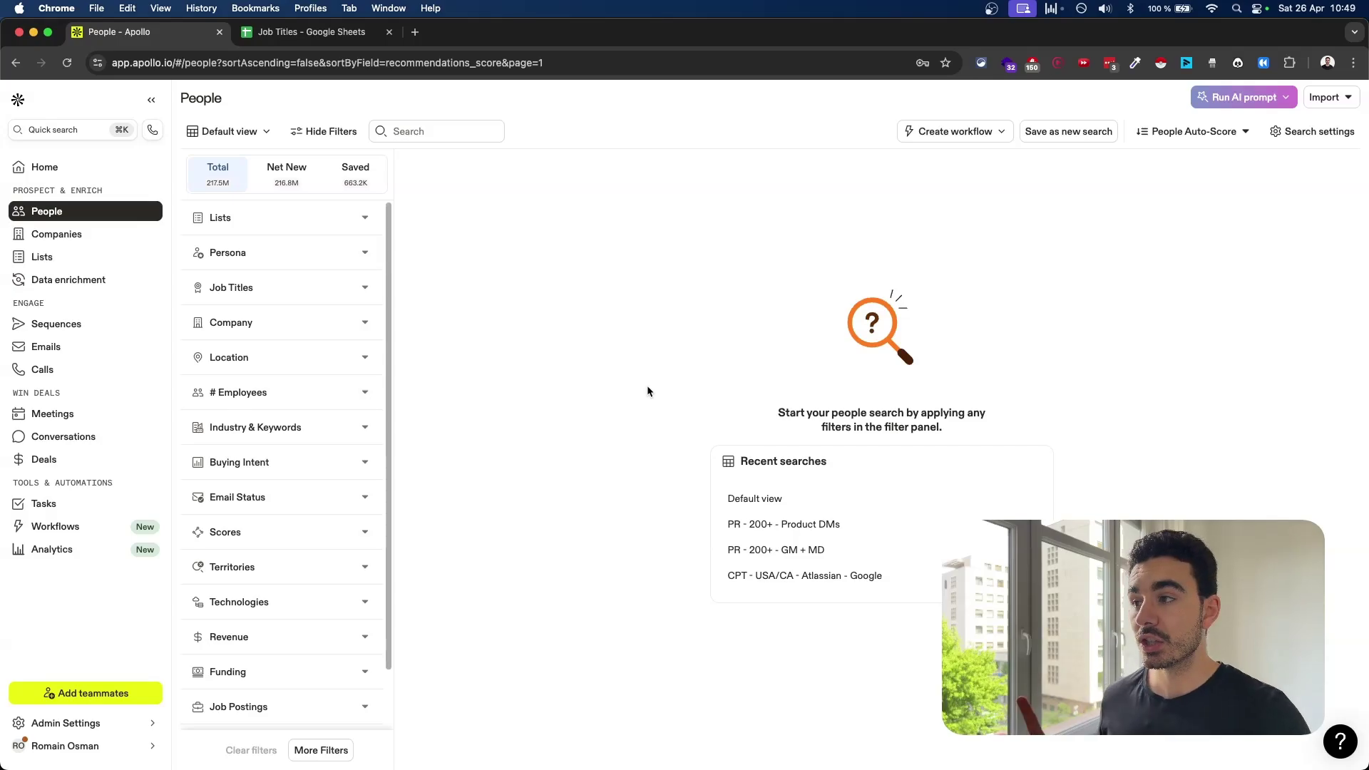
# Step: Switch to the Job Titles spreadsheet and look over the decision-maker title columns on the DM1 sheet
pyautogui.click(335, 32)
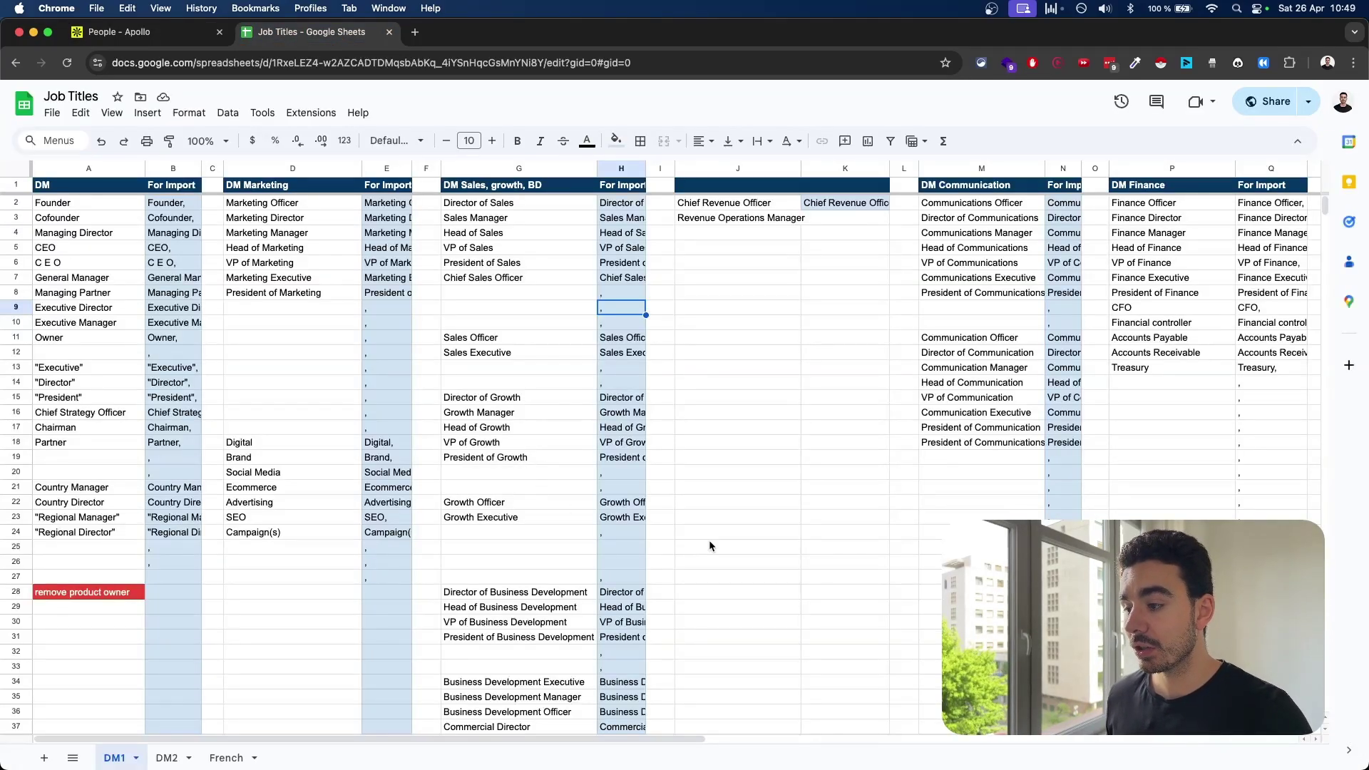
pyautogui.hscroll(3, 546, 332)
pyautogui.hscroll(-3, 546, 333)
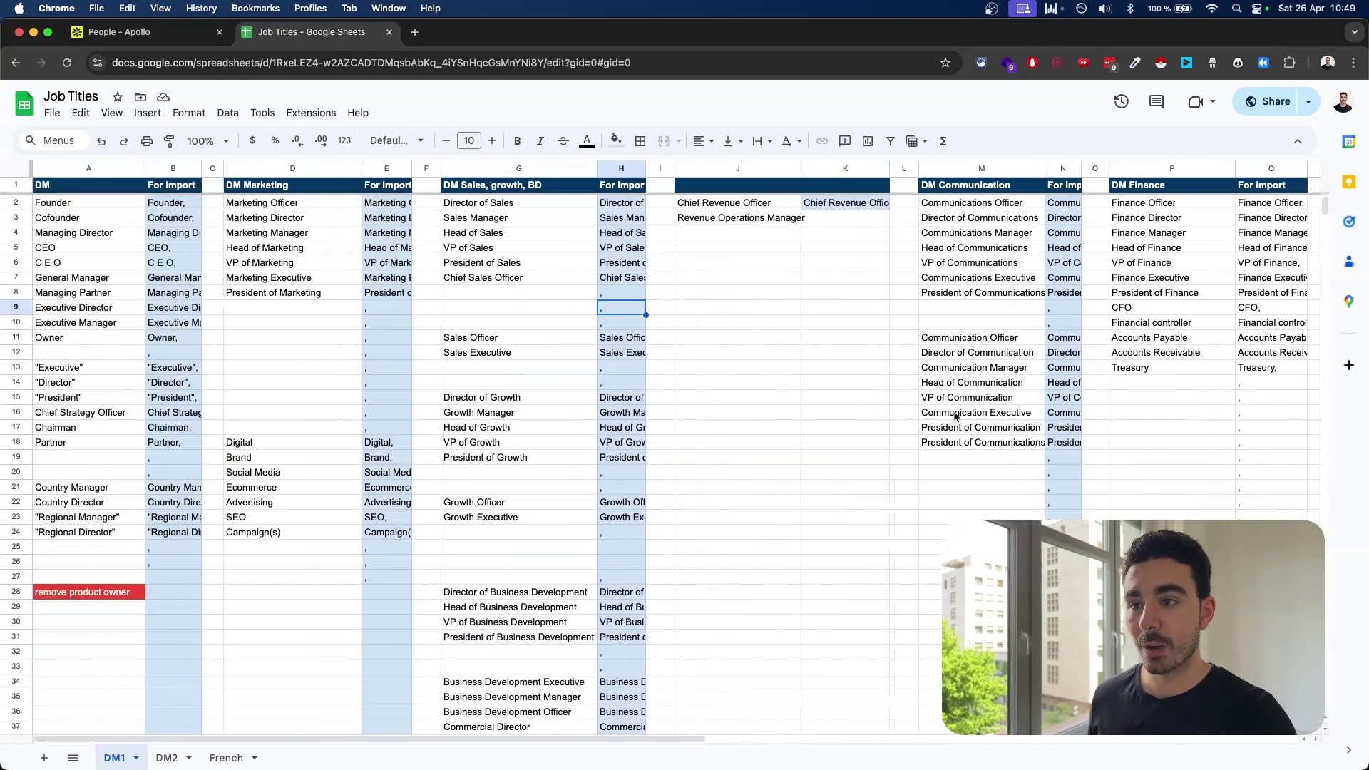
pyautogui.moveTo(42, 185); pyautogui.dragTo(389, 293)
# Step: Look through the job title categories on the DM2 sheet, from Operations and Technology across to Diversity & Inclusion
pyautogui.click(167, 757)
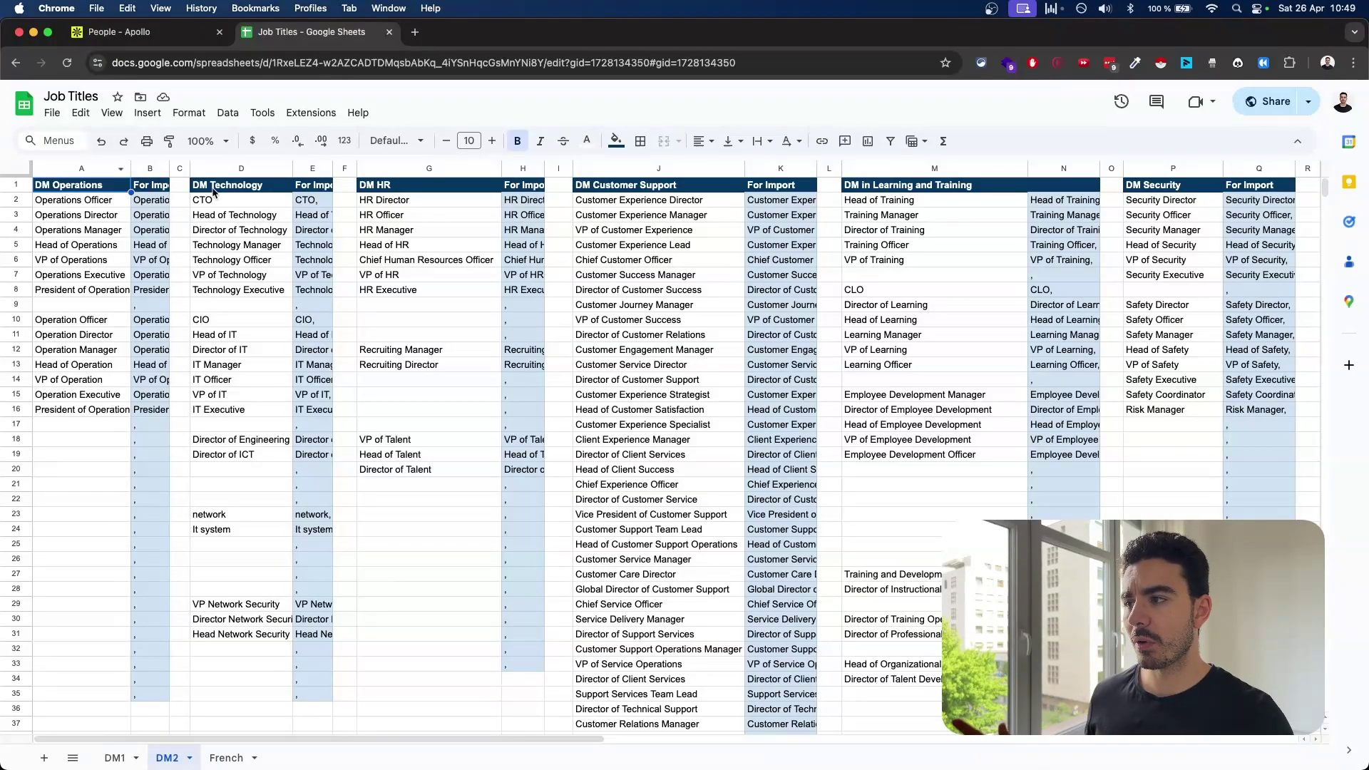
pyautogui.hscroll(5, 623, 341)
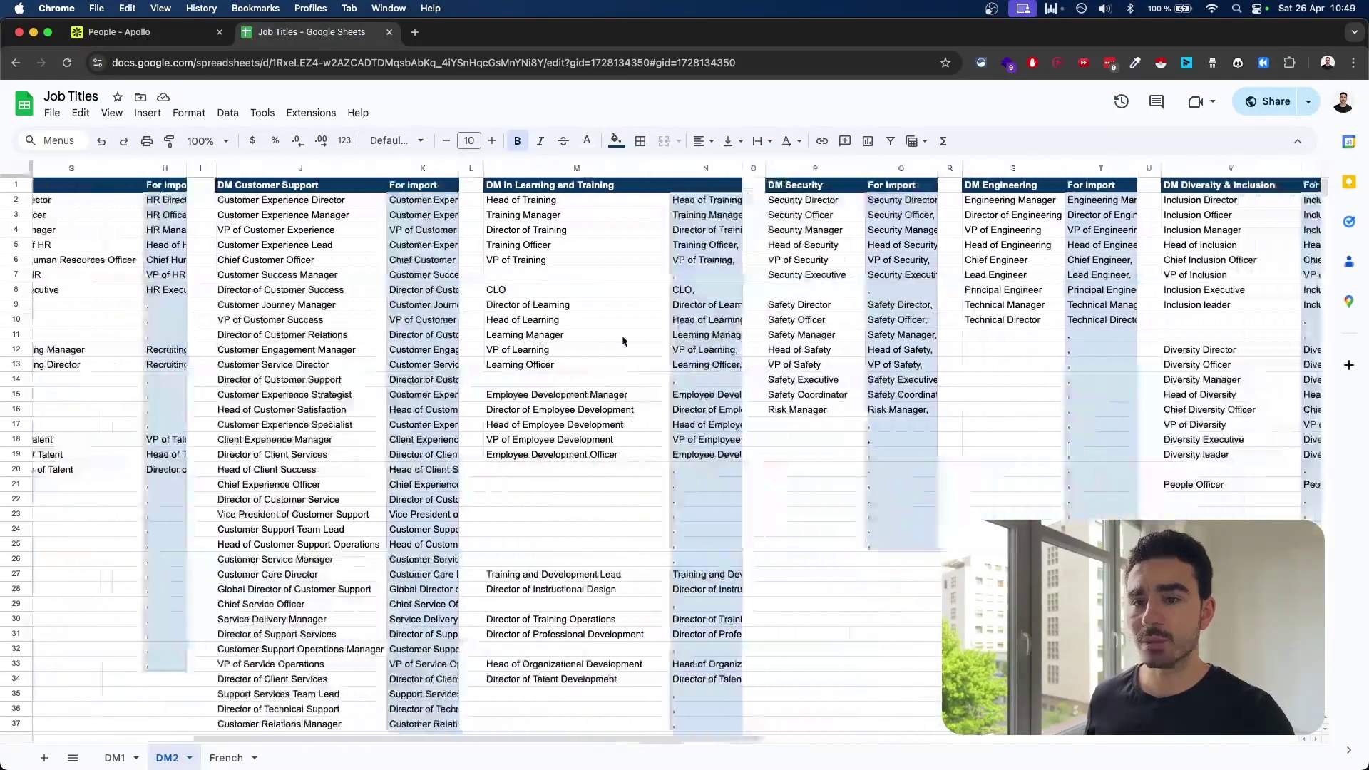
pyautogui.hscroll(5, 622, 342)
pyautogui.hscroll(-10, 499, 342)
pyautogui.click(244, 337)
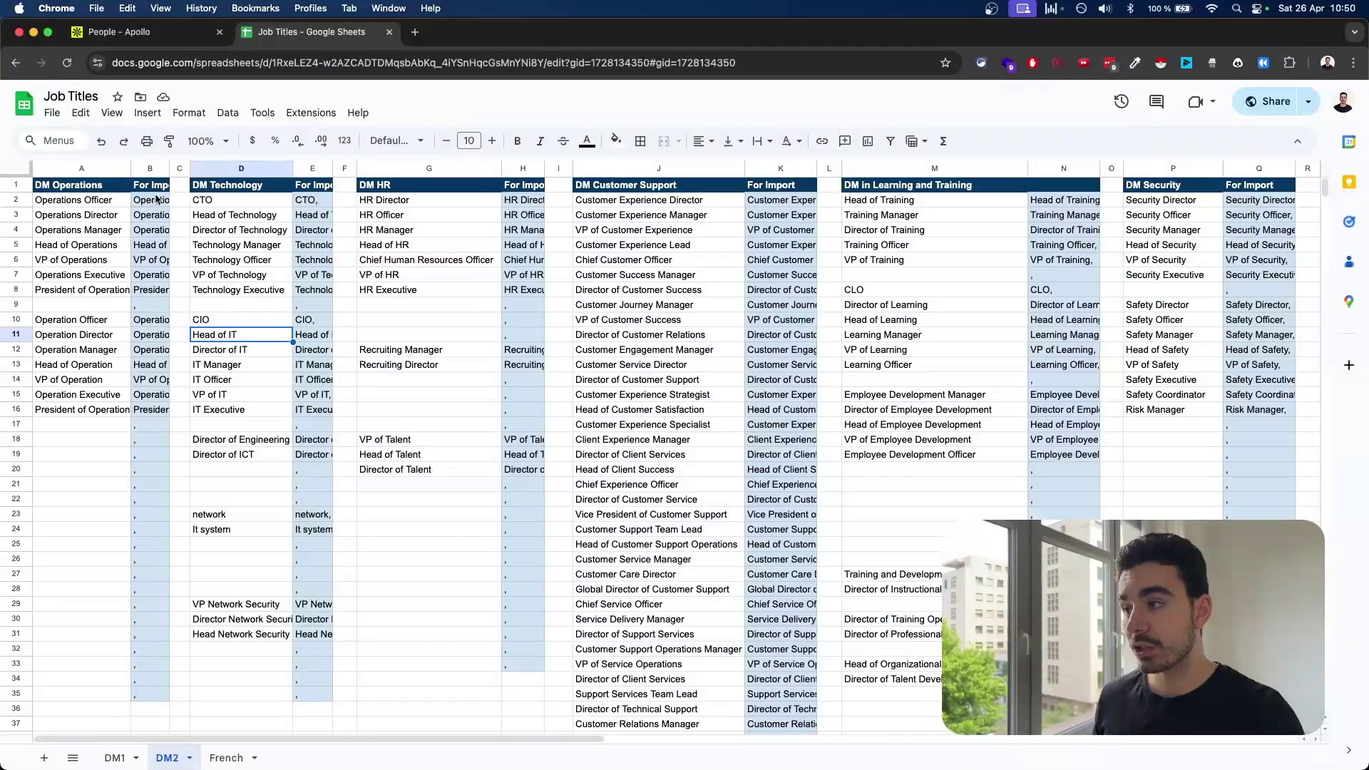
# Step: Copy the DM Operations import titles into the included titles of Apollo's Job Titles filter, and return to the spreadsheet
pyautogui.moveTo(155, 202); pyautogui.dragTo(151, 455)
pyautogui.hotkey('ctrl', 'shift', 'Tab')
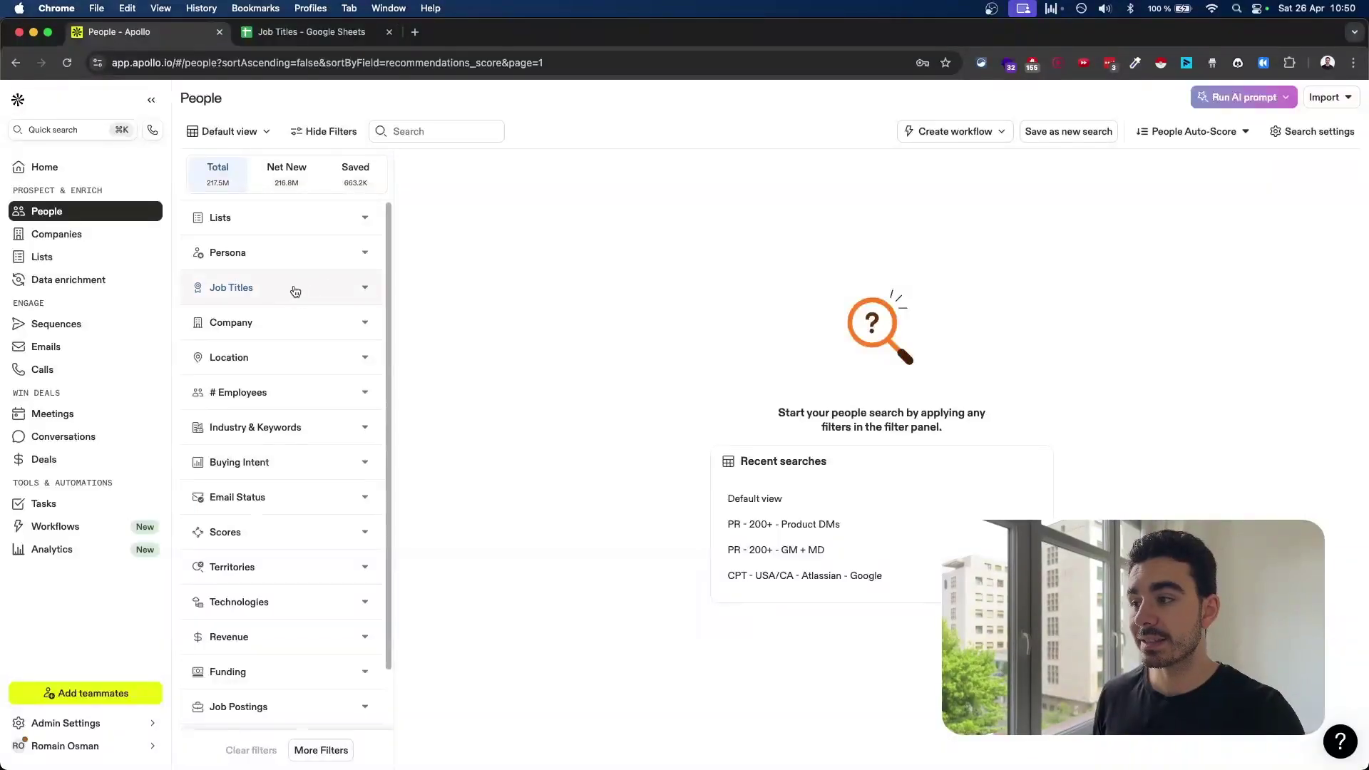
pyautogui.click(334, 295)
pyautogui.click(275, 360)
pyautogui.write('Operations Officer Operations Director Operations Manager Head of Operations VP of Operations Operations Executive President of Operations Operation Officer Operation Director Operation Manager Head of Operation VP of Operation Operation Executive President of Operation')
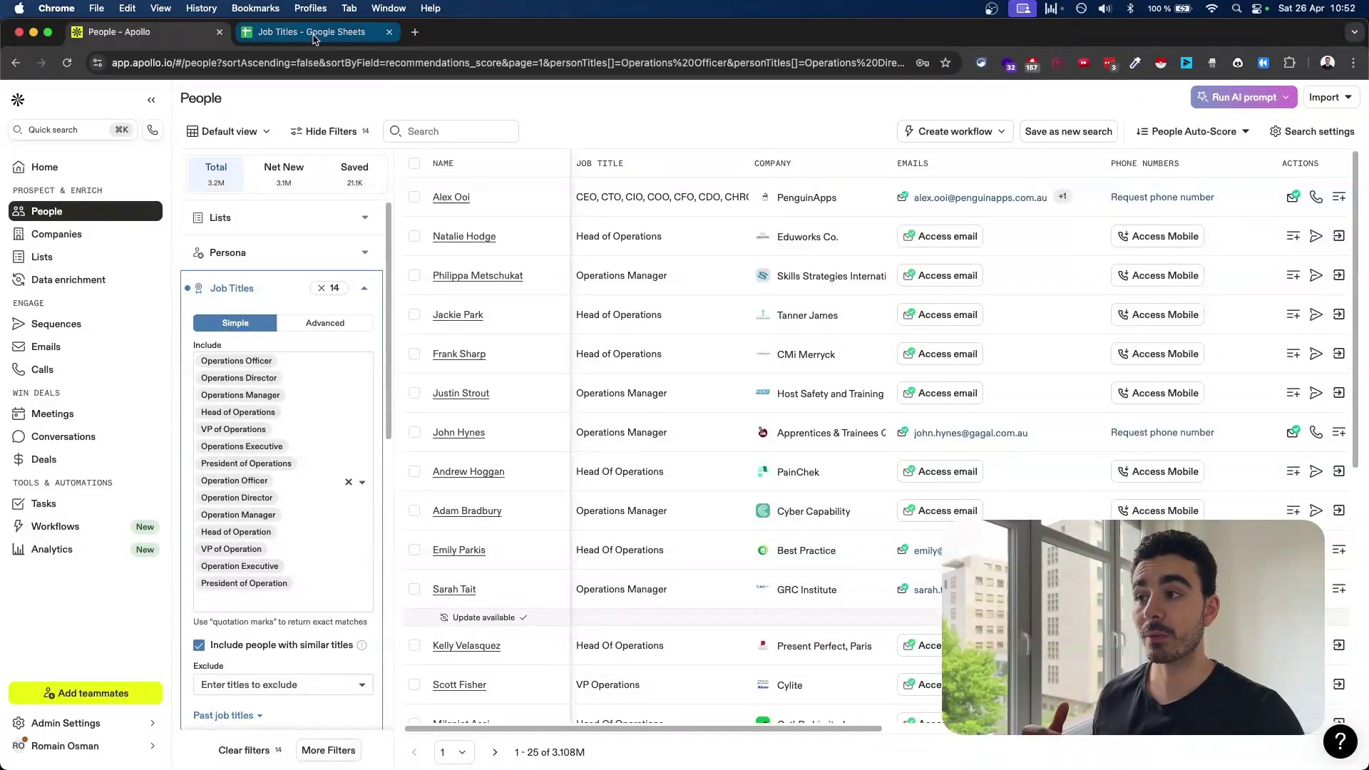
pyautogui.click(312, 33)
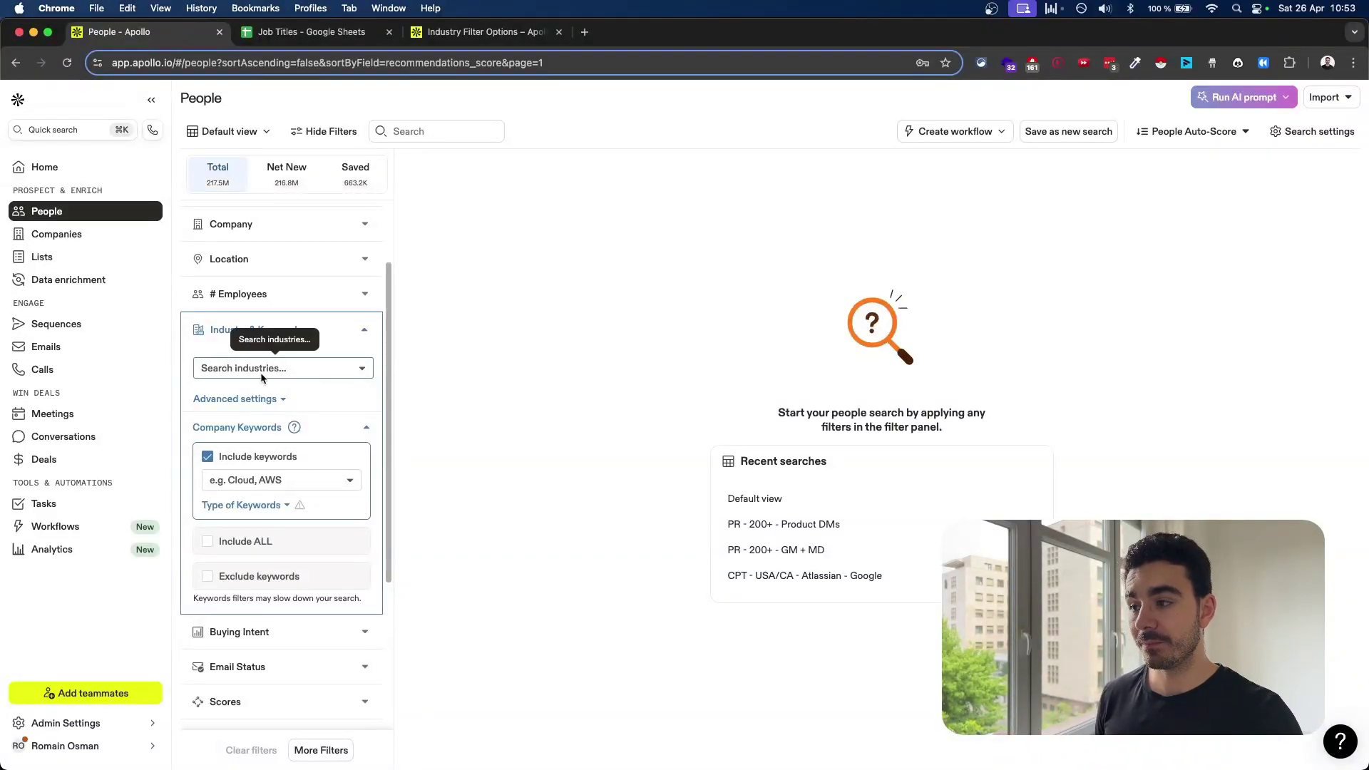
# Step: Look through the complete industry list in the Industry Filter Options article and return to Apollo's people search
pyautogui.click(476, 32)
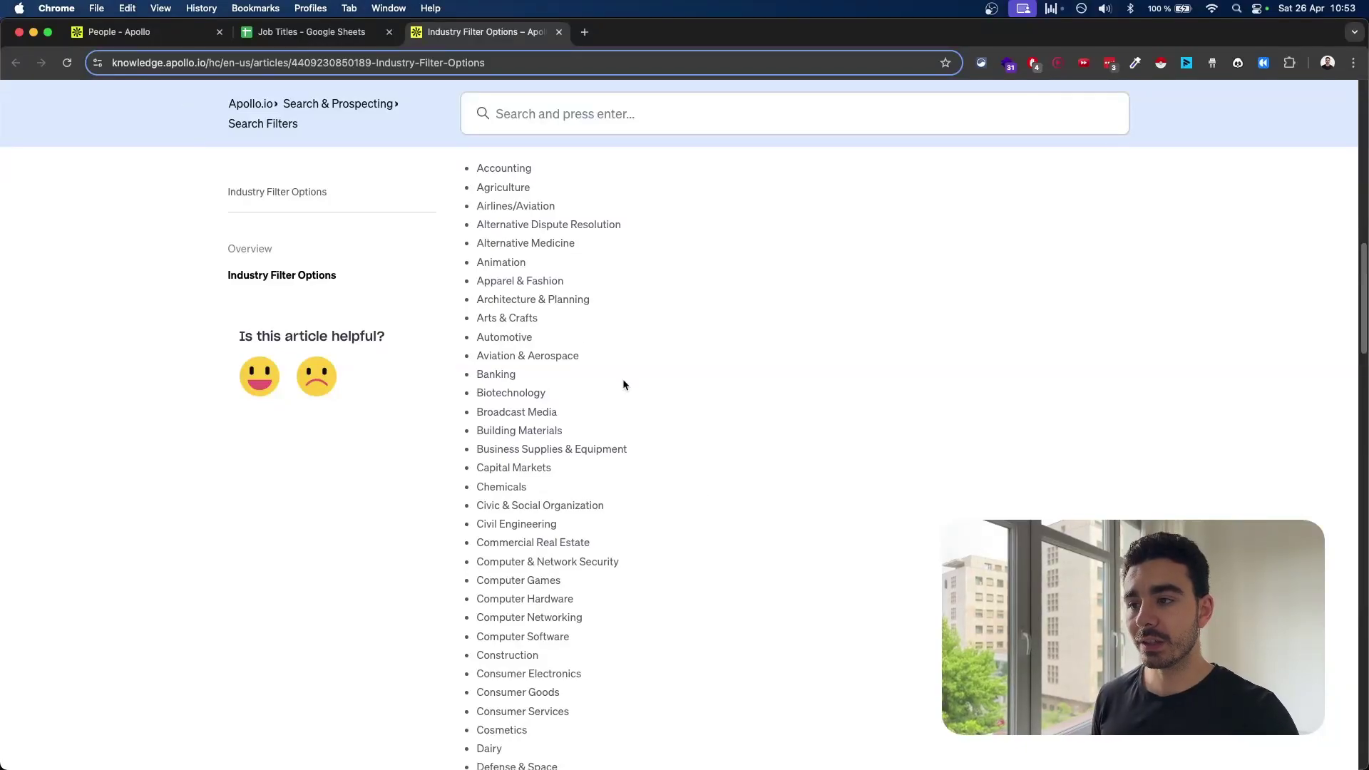
pyautogui.moveTo(476, 166); pyautogui.dragTo(562, 580)
pyautogui.scroll(-10, 562, 578)
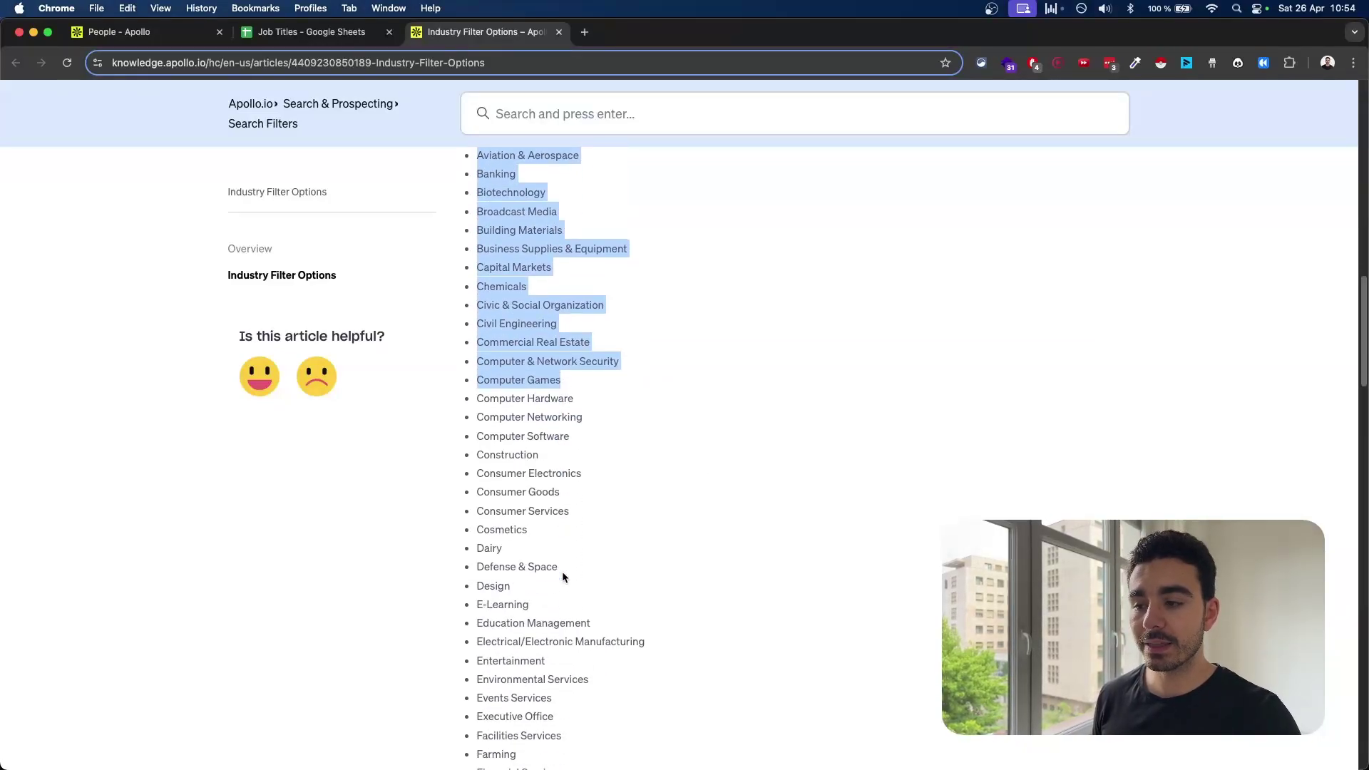
pyautogui.scroll(-20, 563, 576)
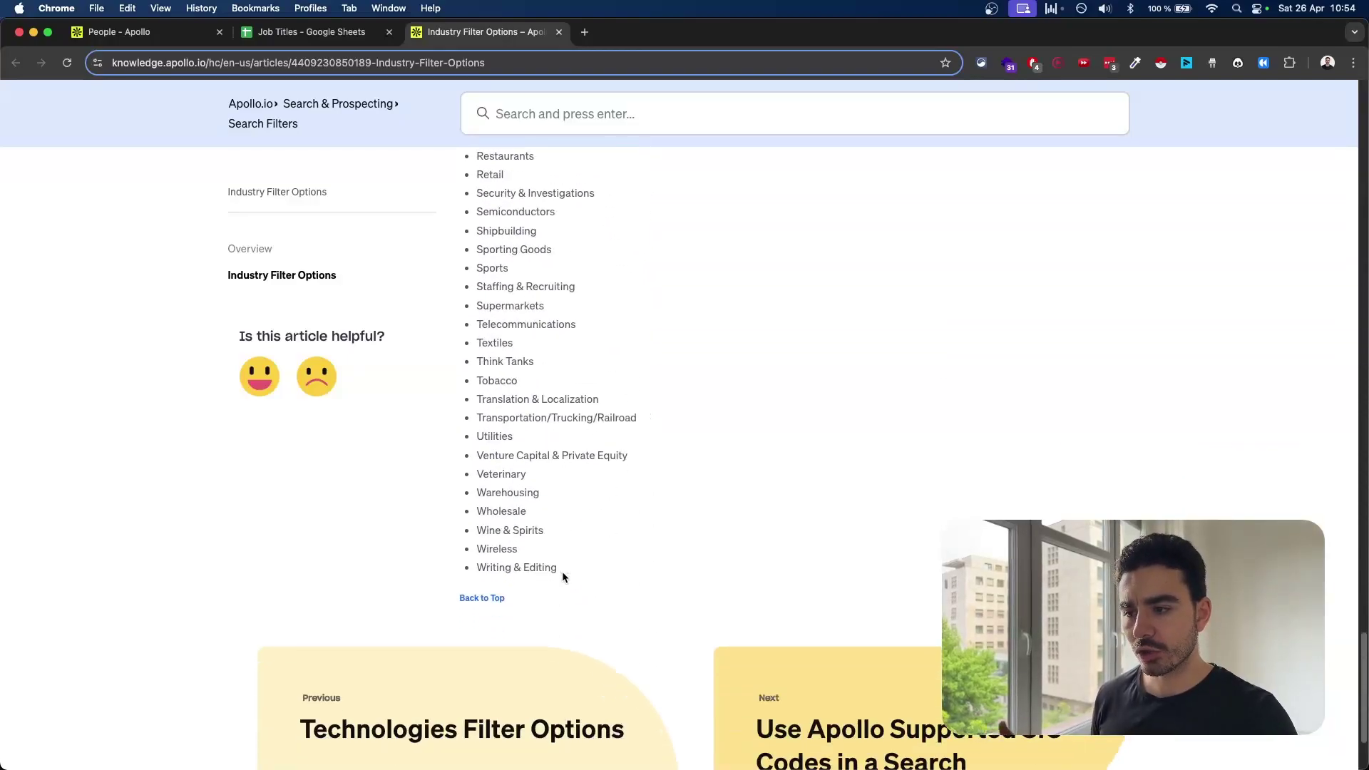
pyautogui.scroll(20, 562, 576)
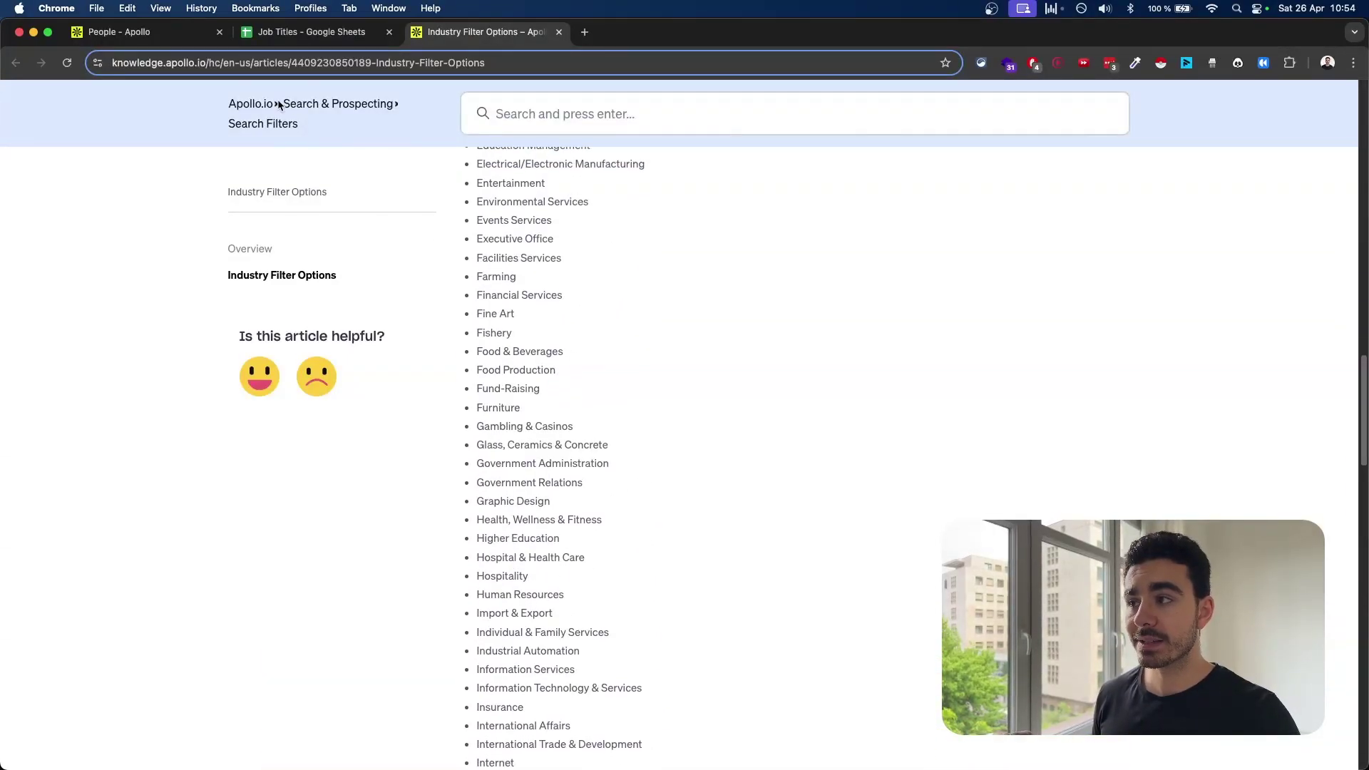
pyautogui.click(135, 32)
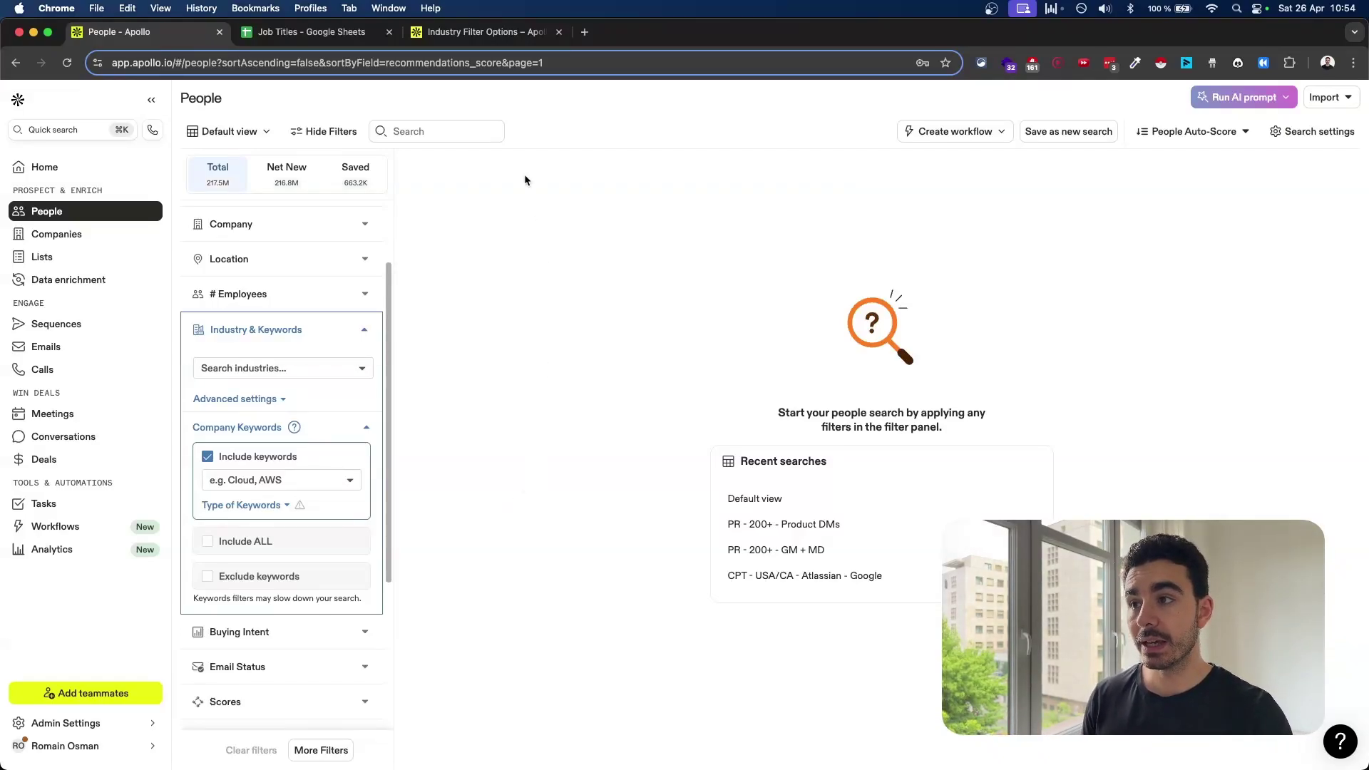
# Step: Reopen the industry article to examine the first industries from Accounting to Computer Hardware, and switch back to Apollo
pyautogui.click(499, 32)
pyautogui.scroll(3, 531, 314)
pyautogui.scroll(10, 528, 348)
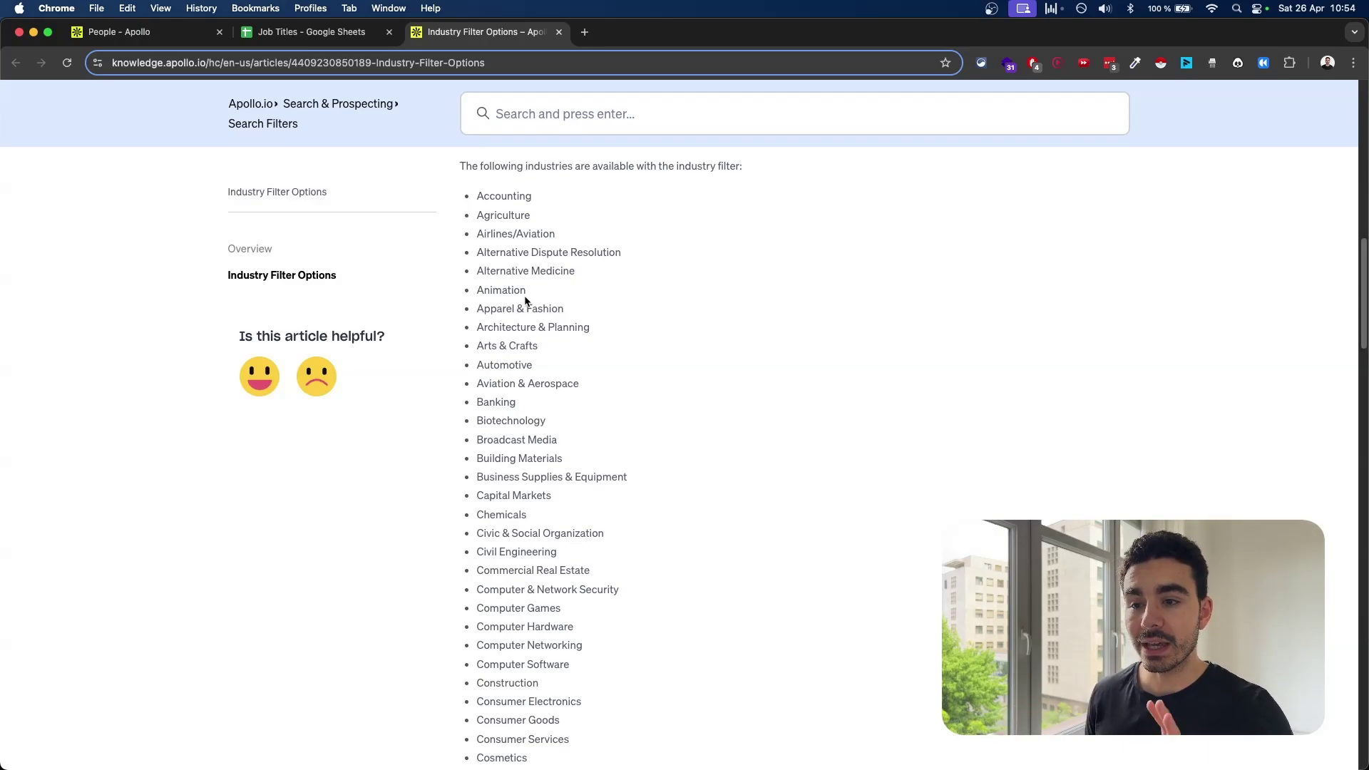
pyautogui.moveTo(477, 196); pyautogui.dragTo(576, 591)
pyautogui.click(575, 591)
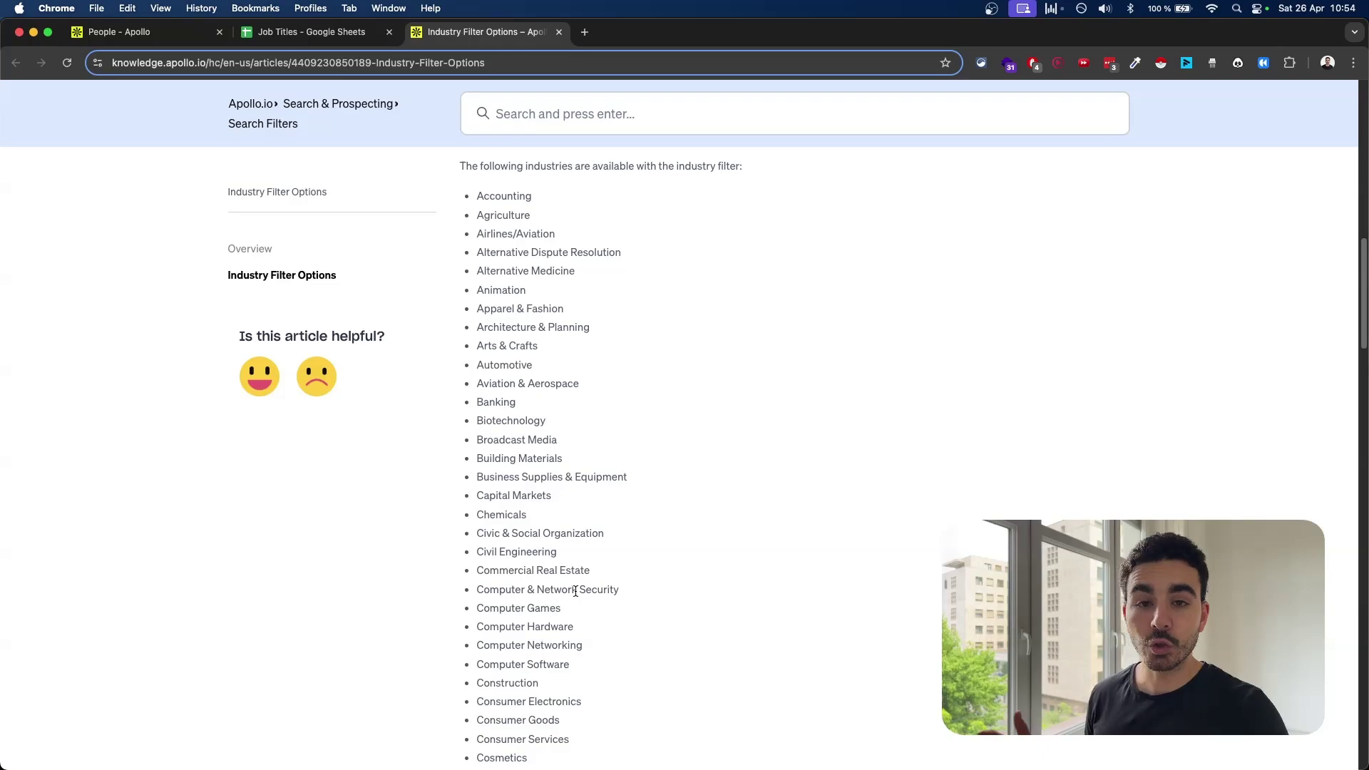
pyautogui.moveTo(484, 196); pyautogui.dragTo(547, 632)
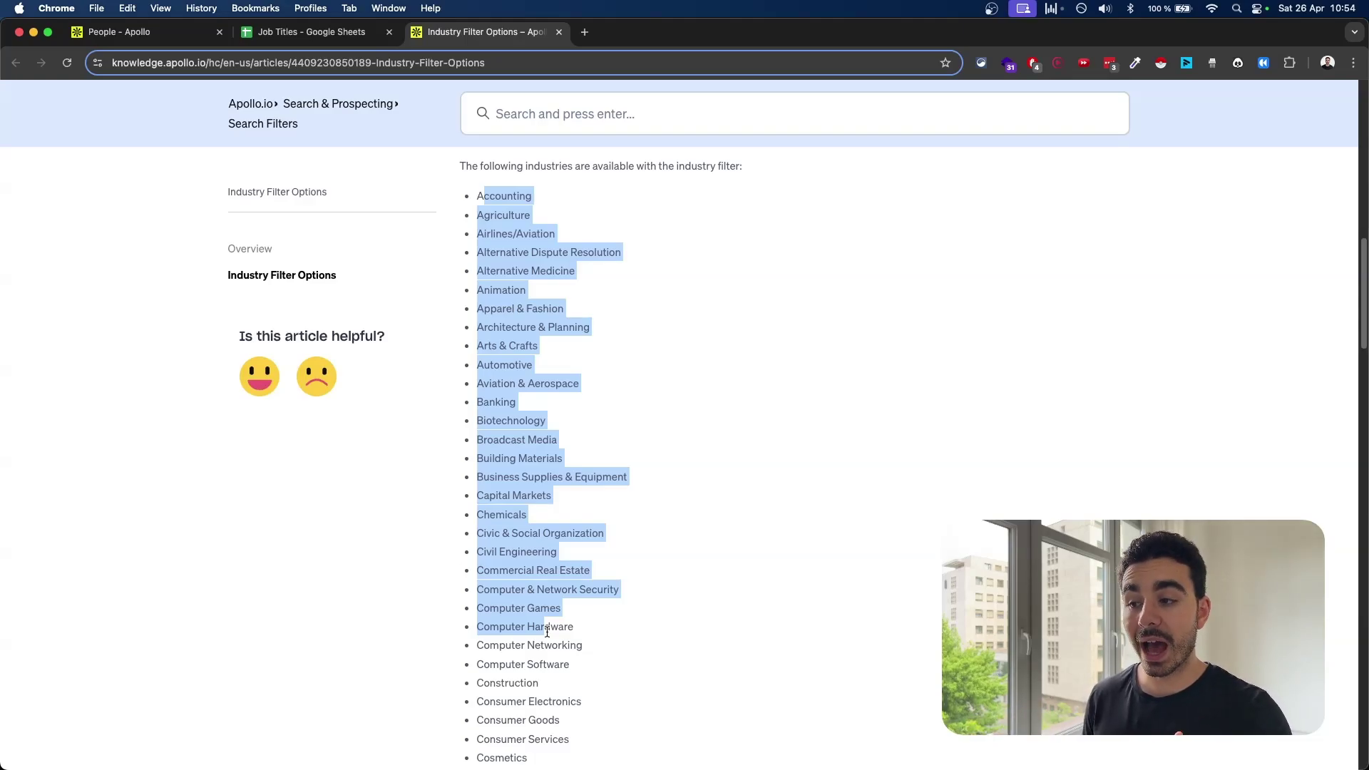
pyautogui.press('super+1')
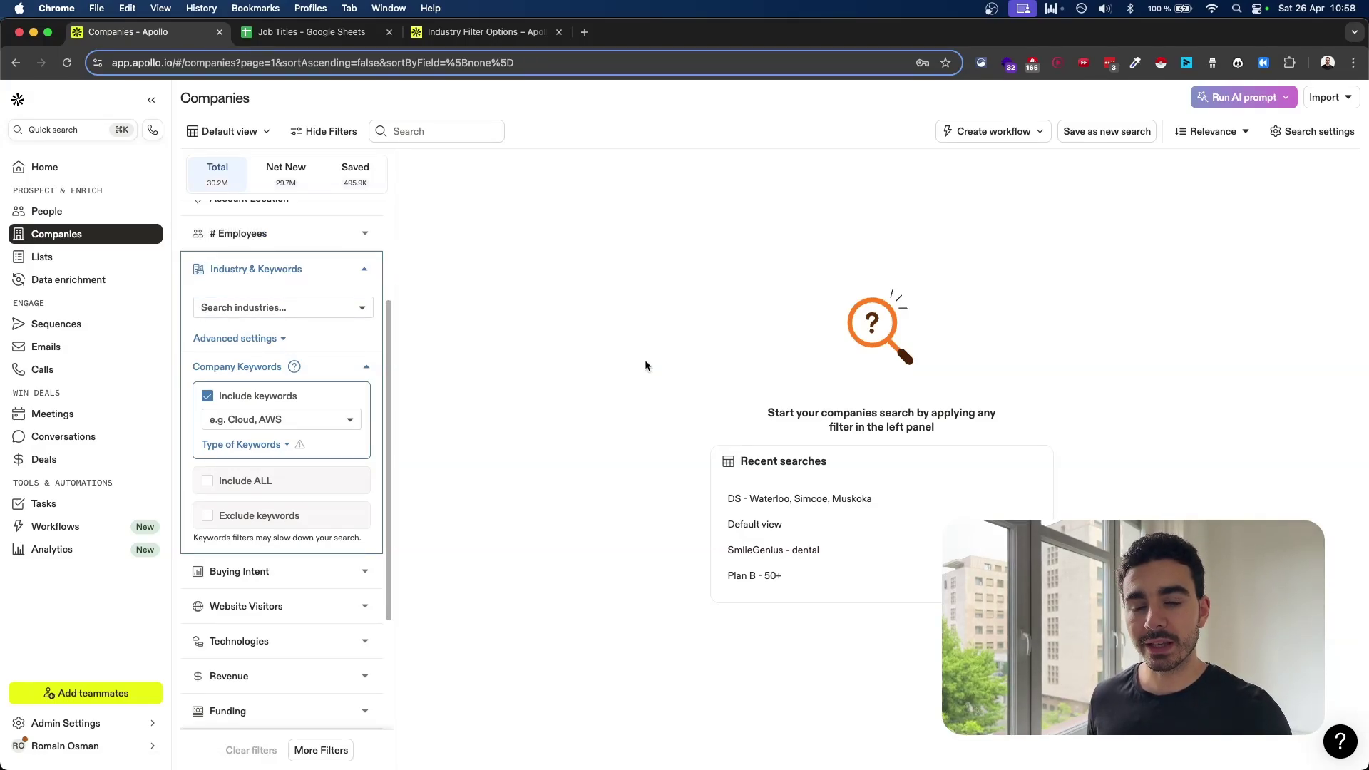
# Step: Filter the companies by the education management and e-learning industries
pyautogui.click(280, 305)
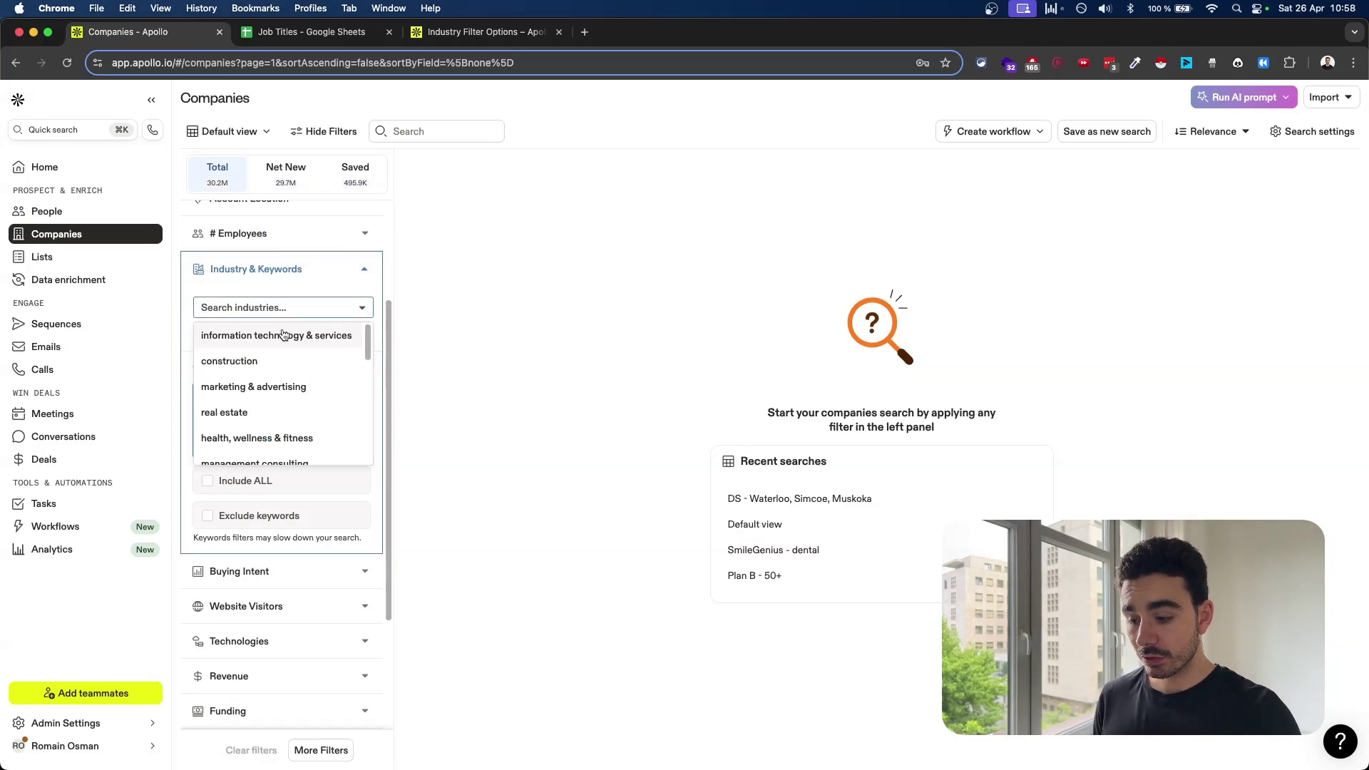
pyautogui.write('corp')
pyautogui.press('BackSpace')
pyautogui.press('BackSpace')
pyautogui.press('BackSpace')
pyautogui.press('BackSpace')
pyautogui.write('educa')
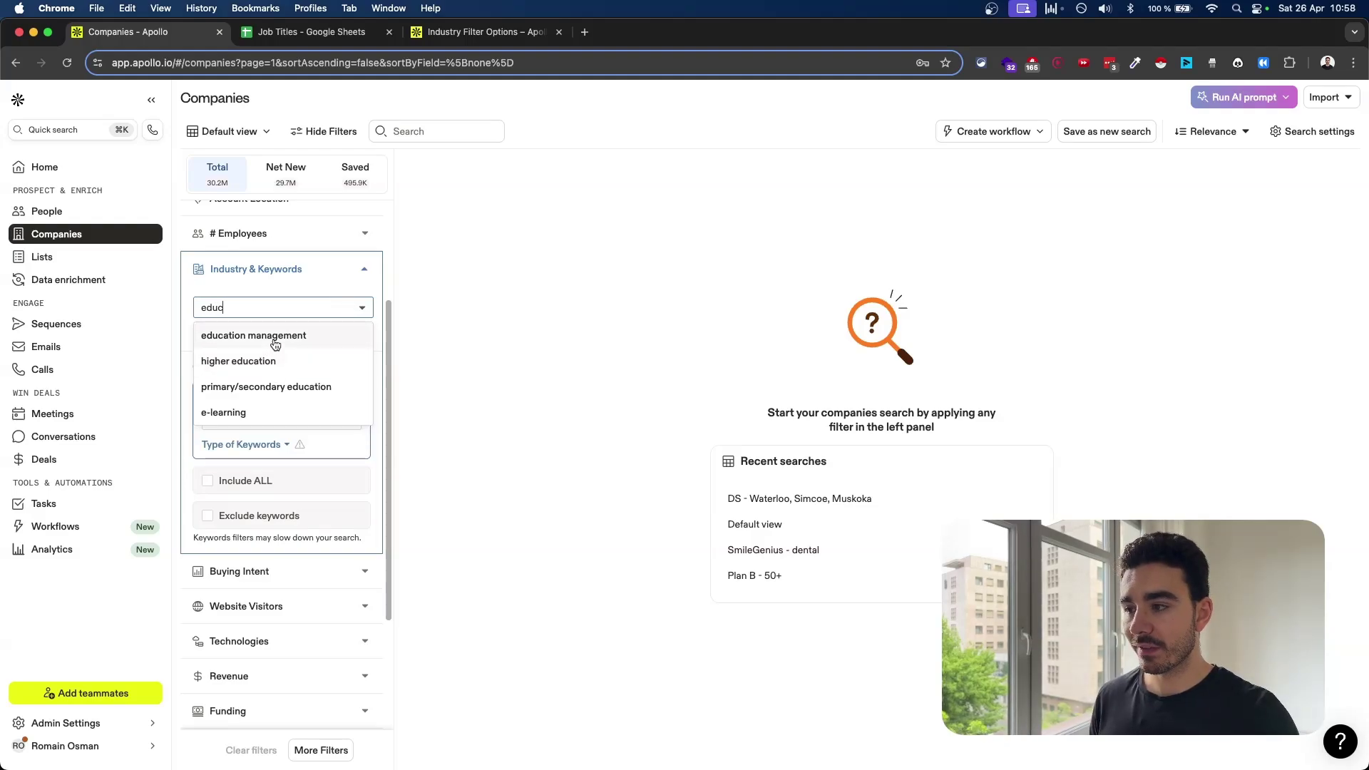
pyautogui.click(276, 337)
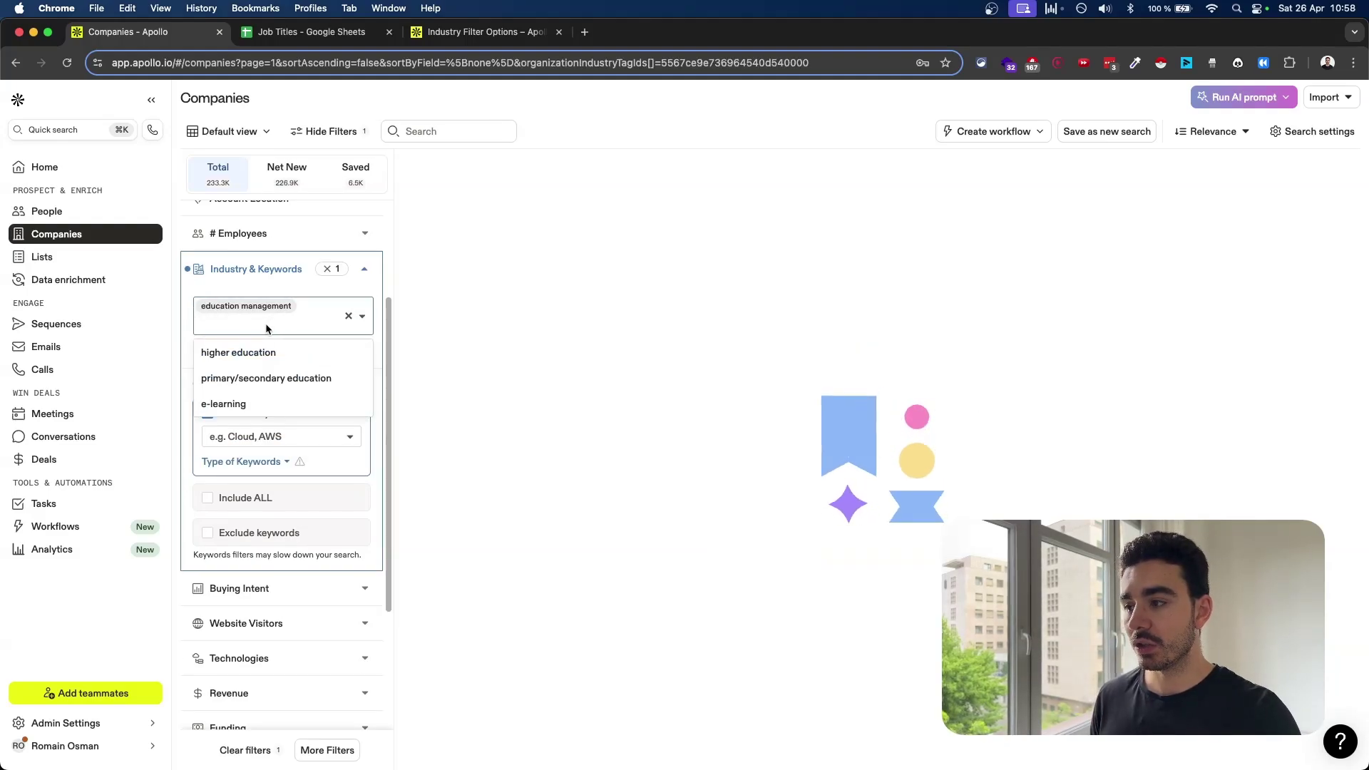
pyautogui.click(250, 405)
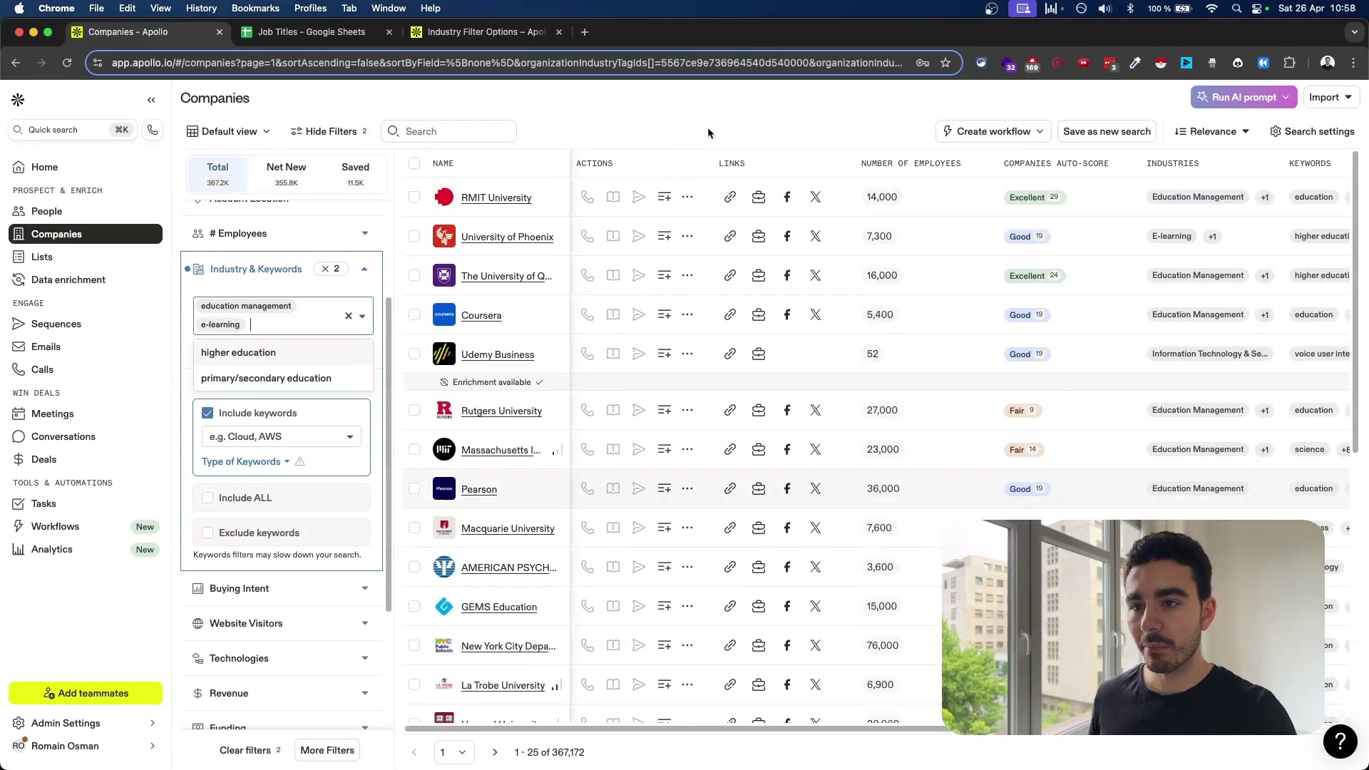
pyautogui.click(677, 410)
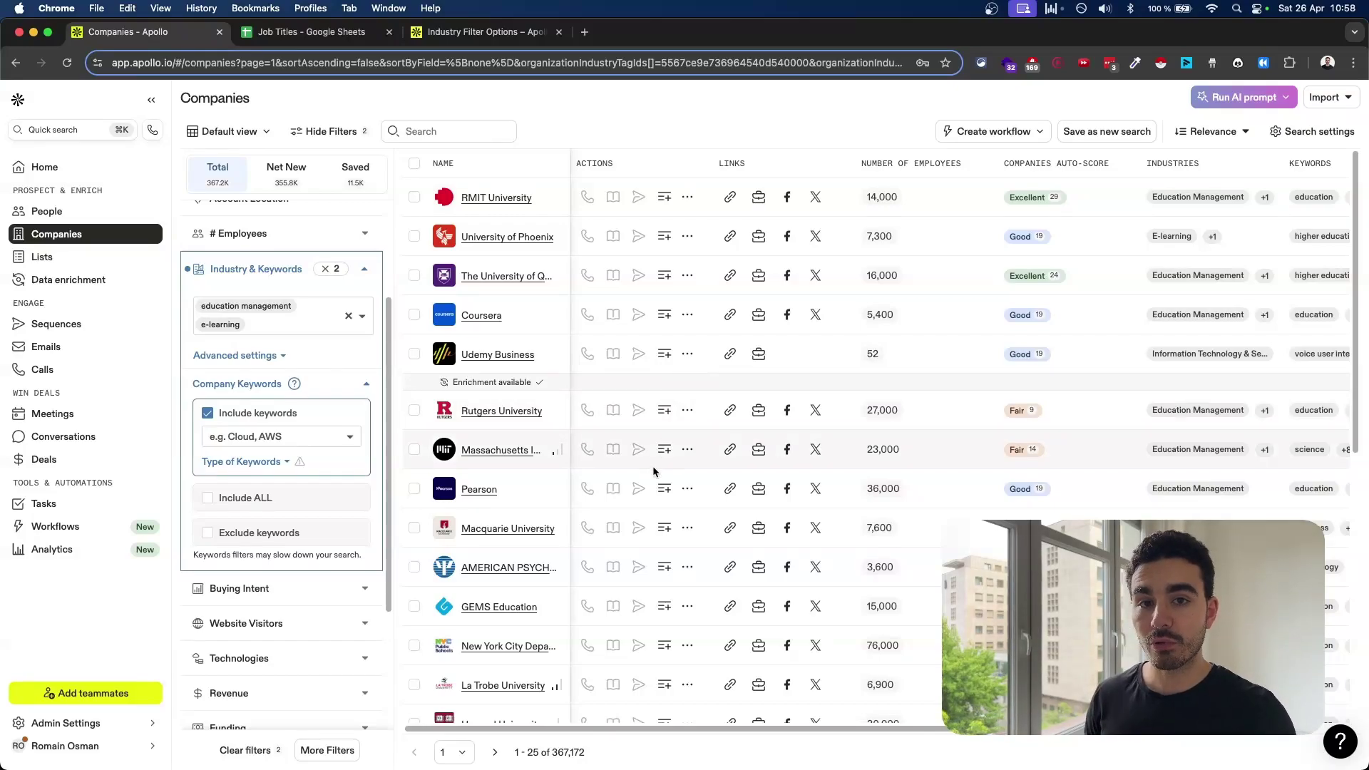
# Step: Add "corporate training" and "training" as included company keywords
pyautogui.click(269, 437)
pyautogui.write('cor')
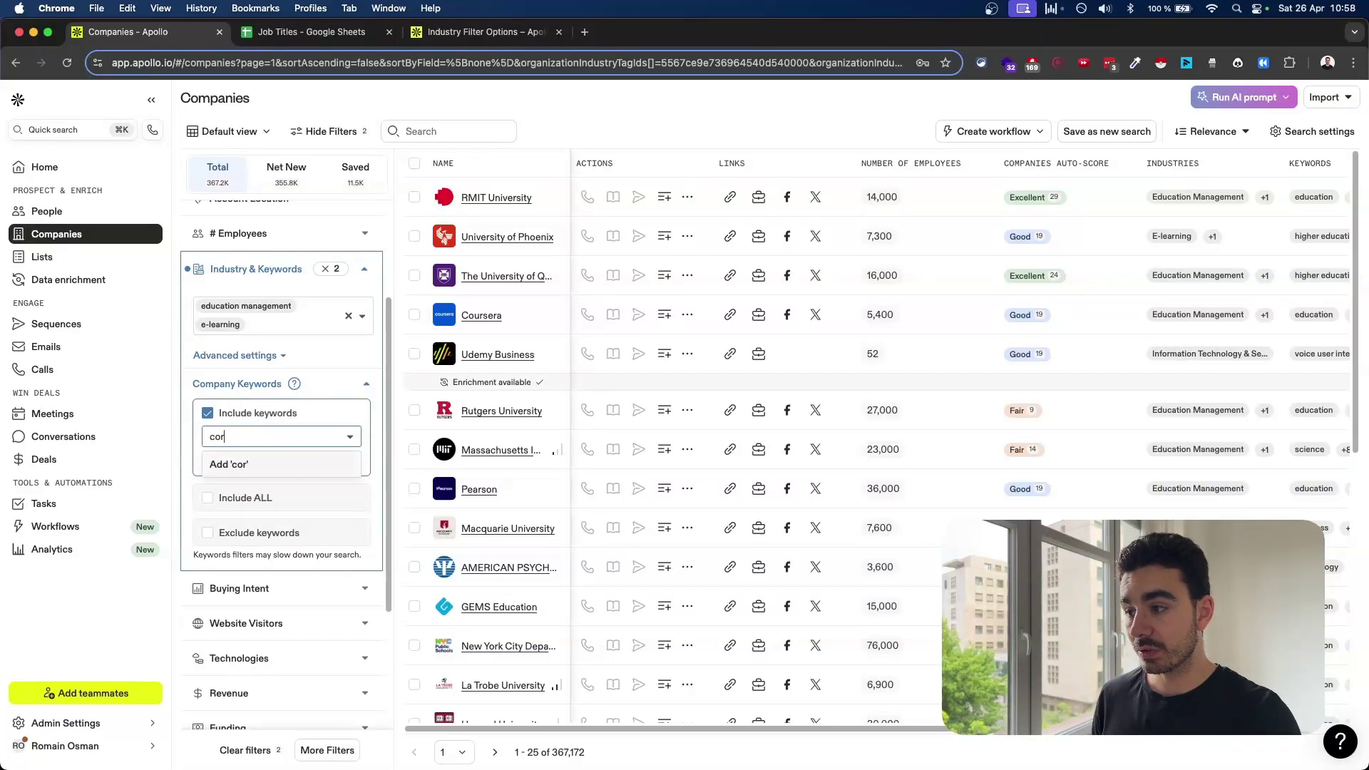
pyautogui.write('porate training')
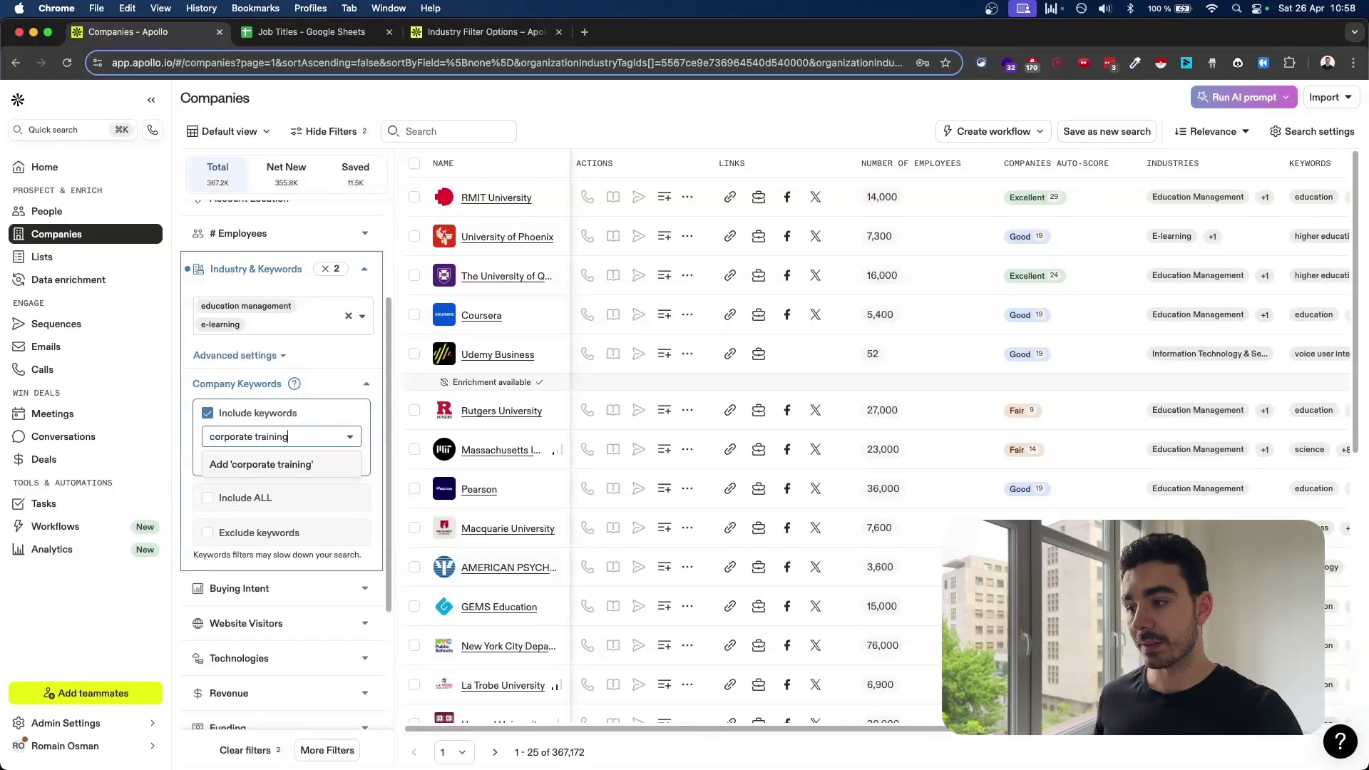
pyautogui.press('Return')
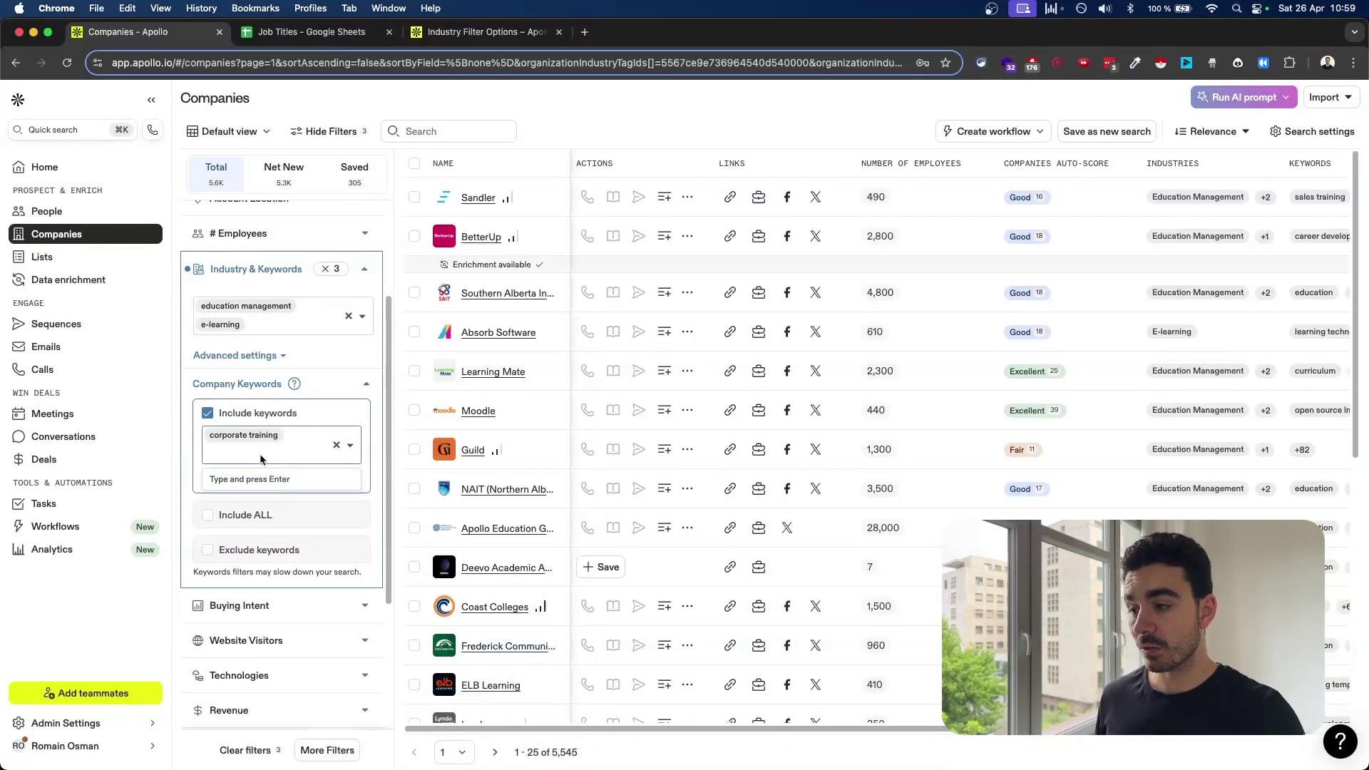
pyautogui.write('training')
pyautogui.press('Return')
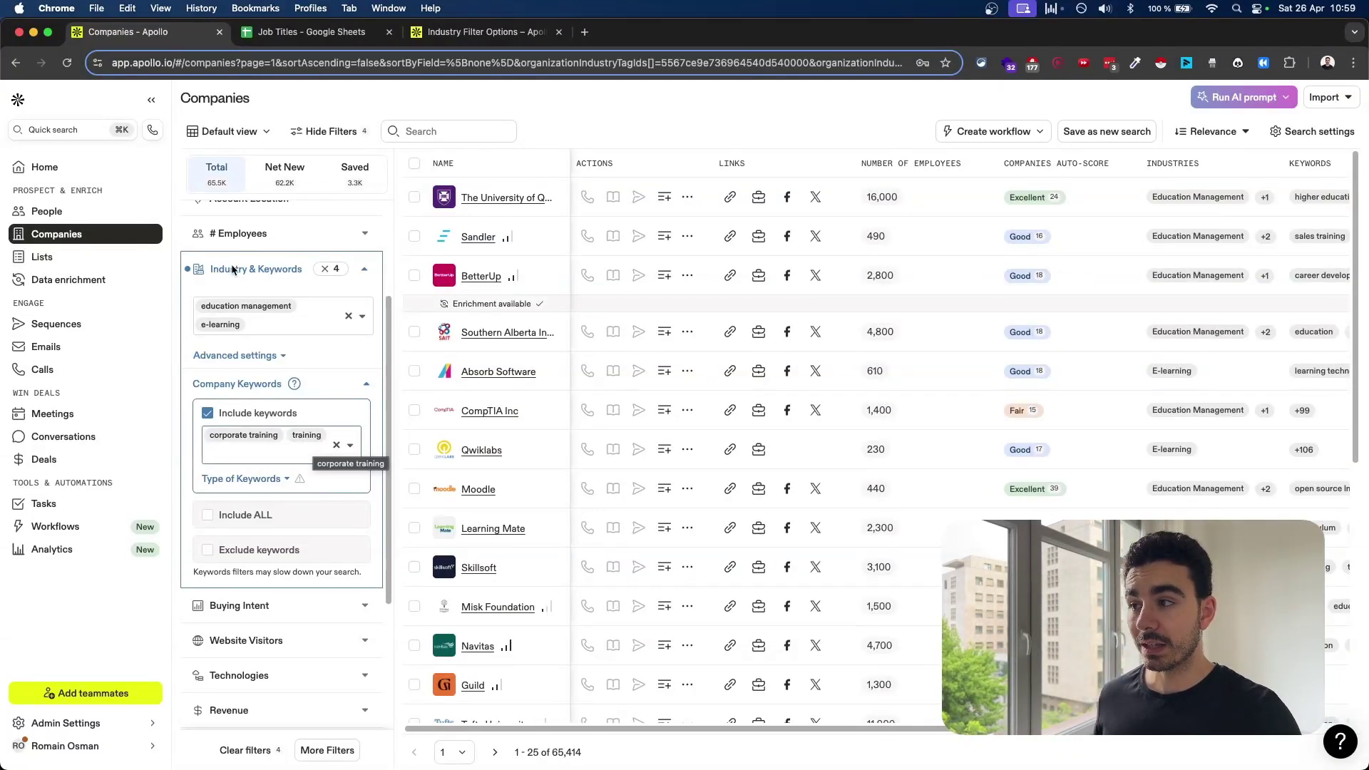
# Step: Enable keyword exclusion and exclude companies with the keyword "fitness"
pyautogui.click(256, 553)
pyautogui.click(261, 576)
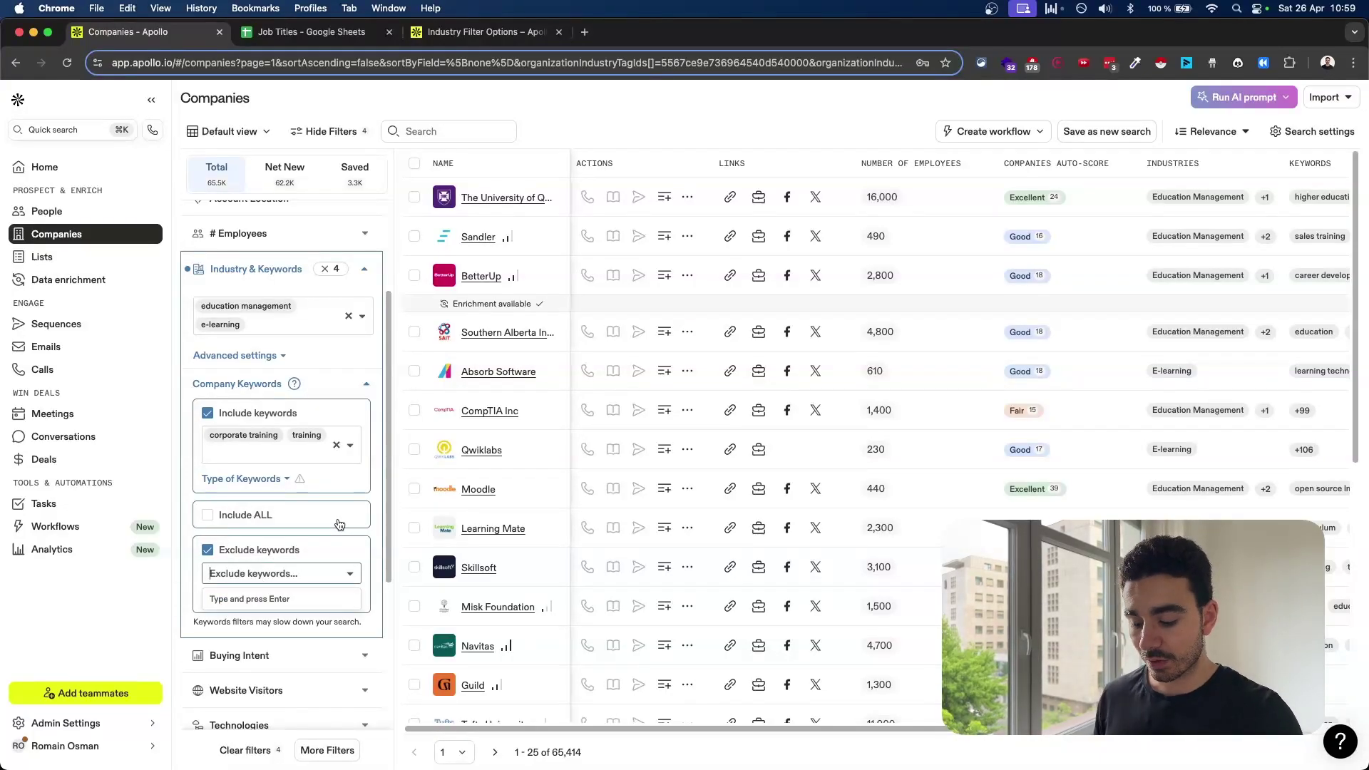
pyautogui.write('fitne')
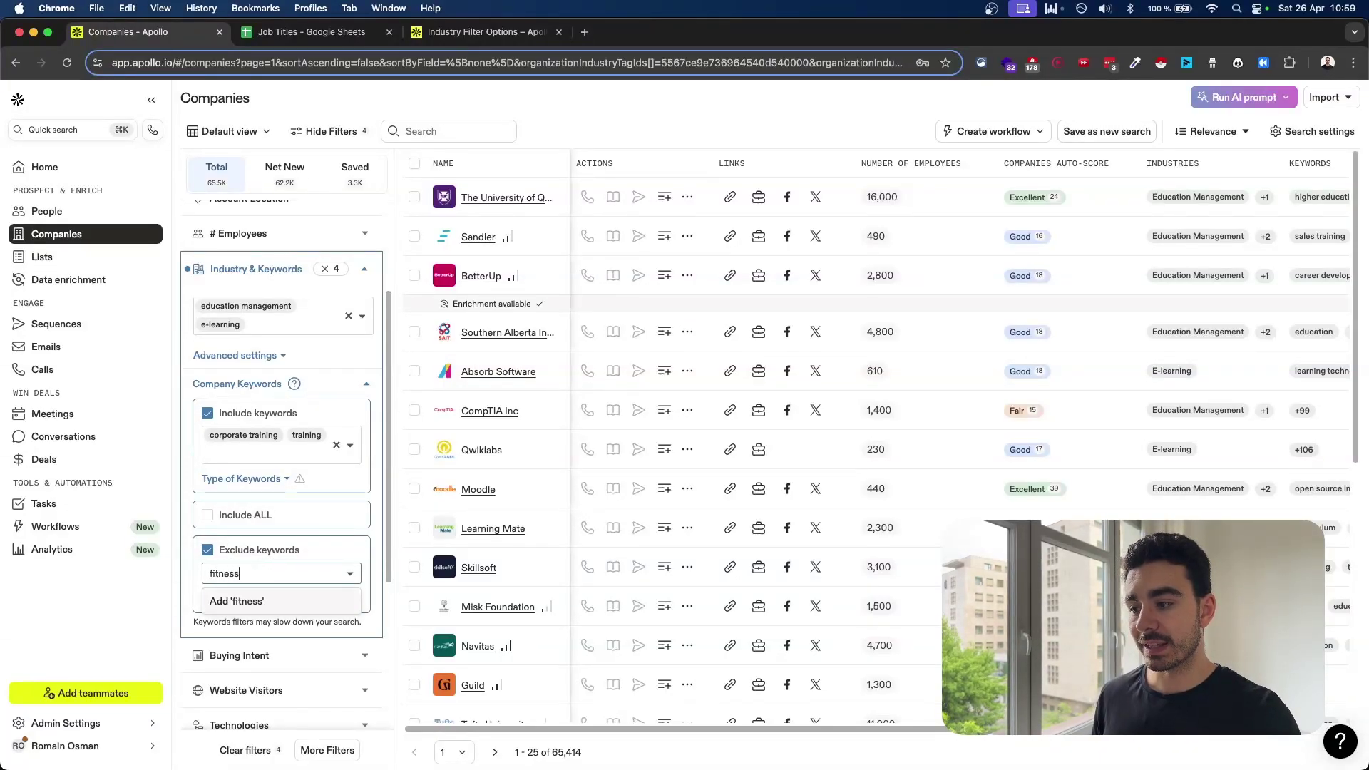
pyautogui.write('ss')
pyautogui.press('Return')
# Step: Extend the included keyword search to social media descriptions and SEO descriptions
pyautogui.click(271, 479)
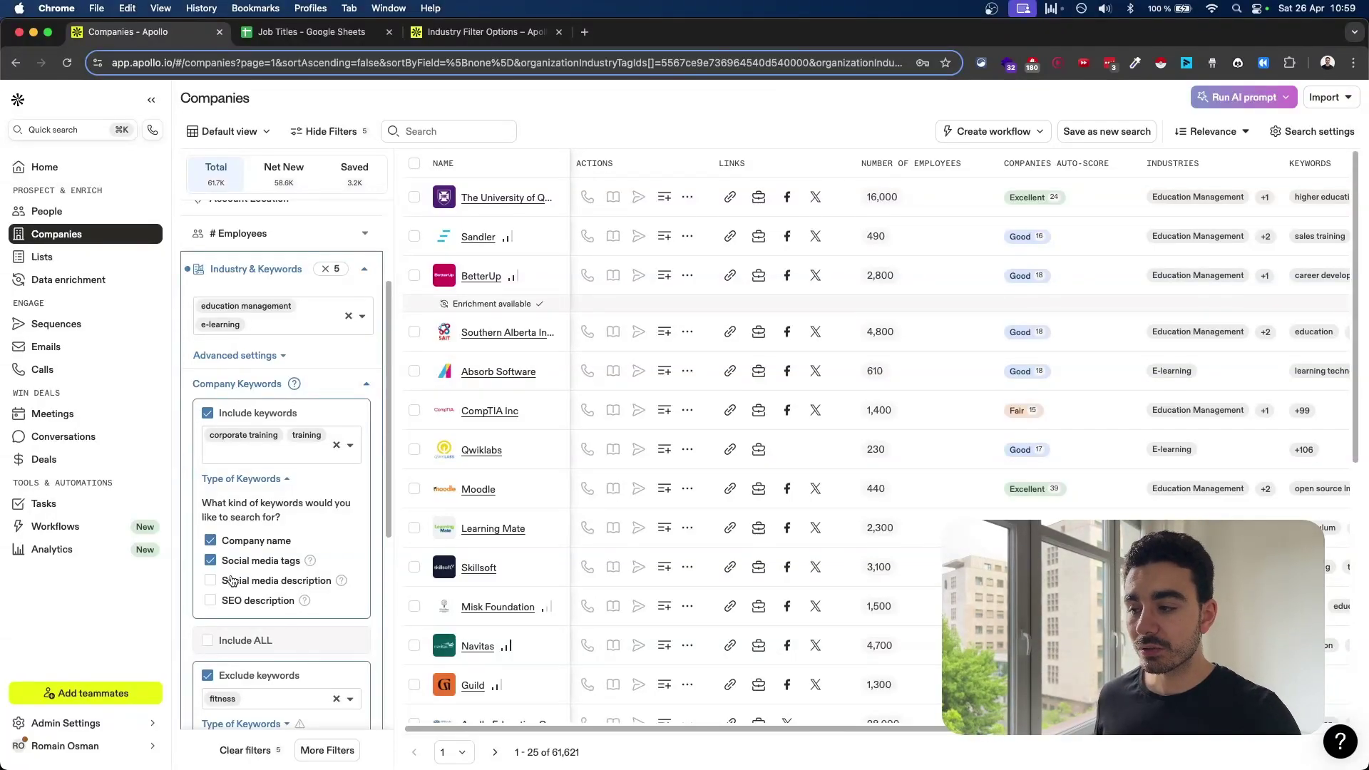
pyautogui.click(208, 580)
pyautogui.click(211, 600)
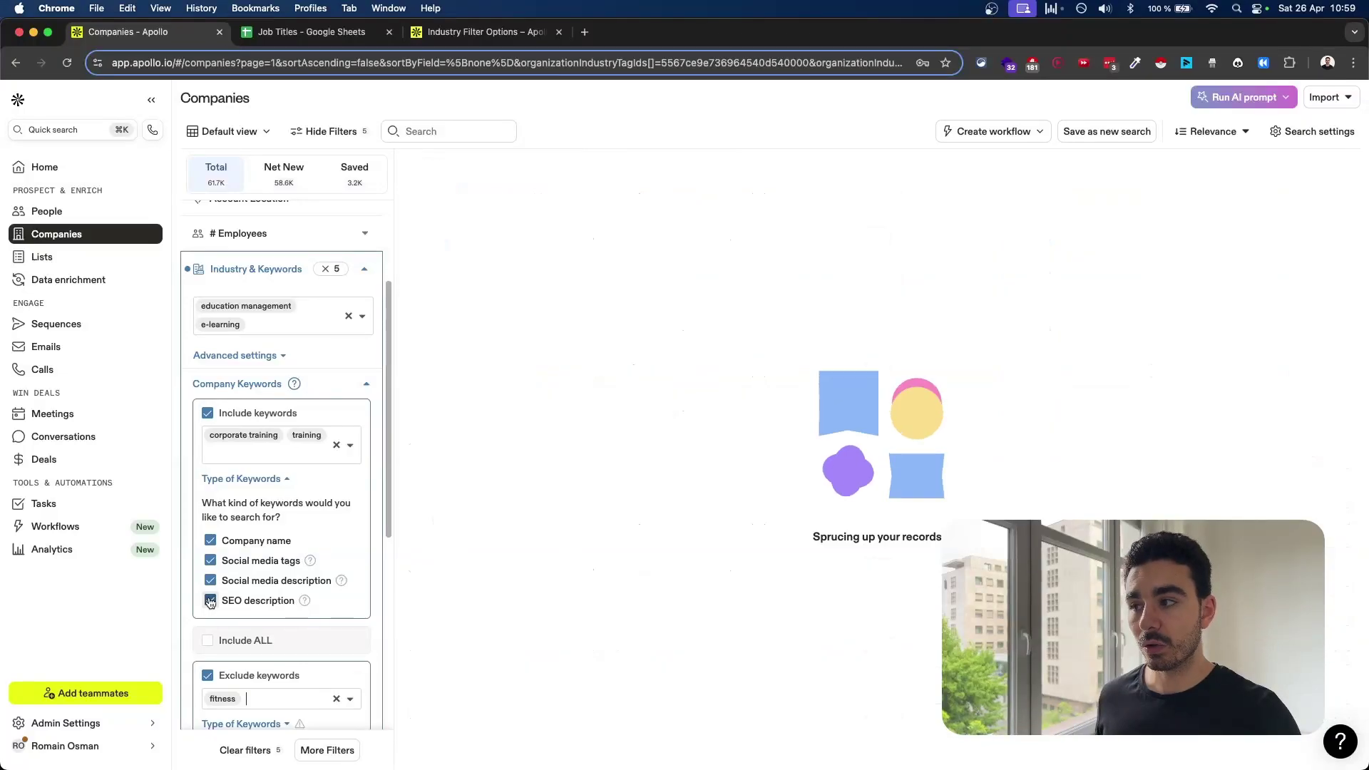
pyautogui.scroll(-1, 221, 592)
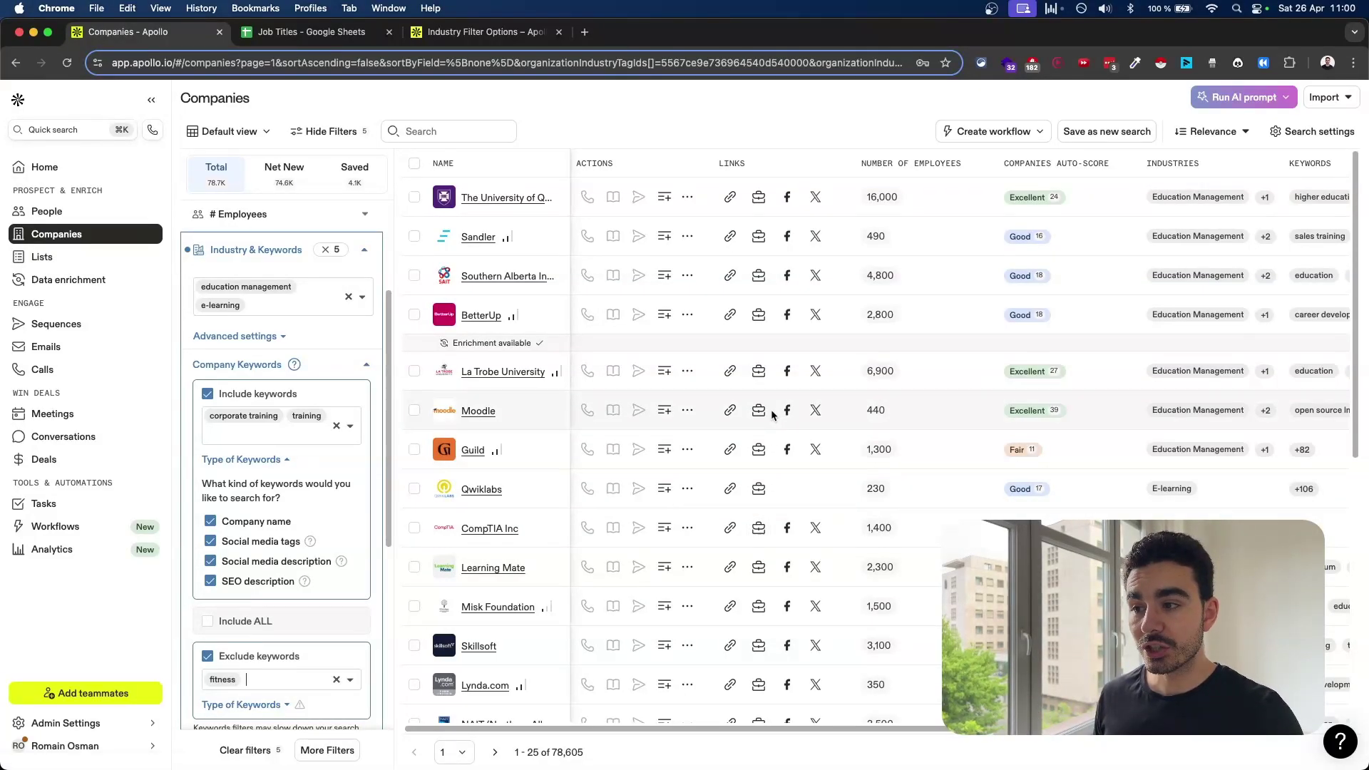
# Step: Browse the filtered companies, go to results page 35 and examine its industries, keywords and location columns
pyautogui.scroll(-2, 771, 414)
pyautogui.scroll(1, 771, 412)
pyautogui.scroll(-6, 759, 492)
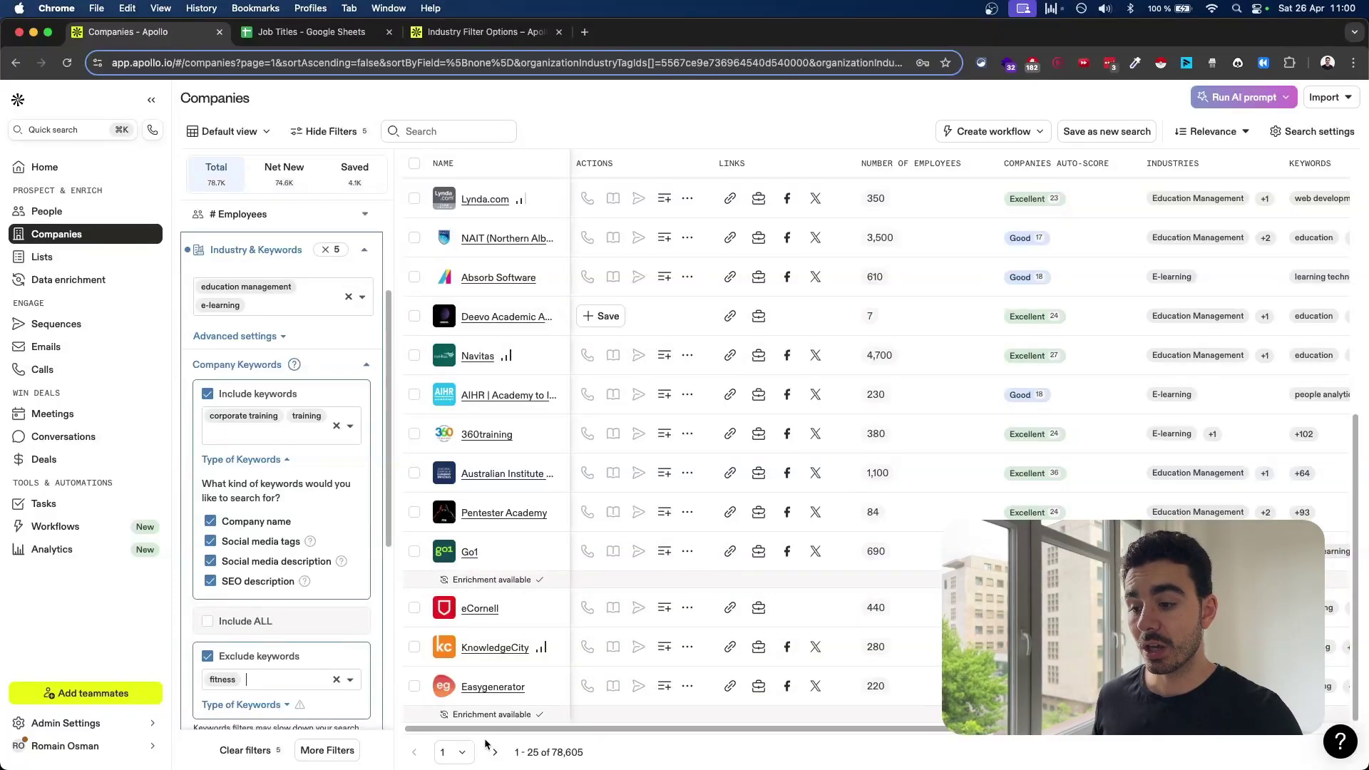
pyautogui.click(454, 752)
pyautogui.scroll(-5, 456, 641)
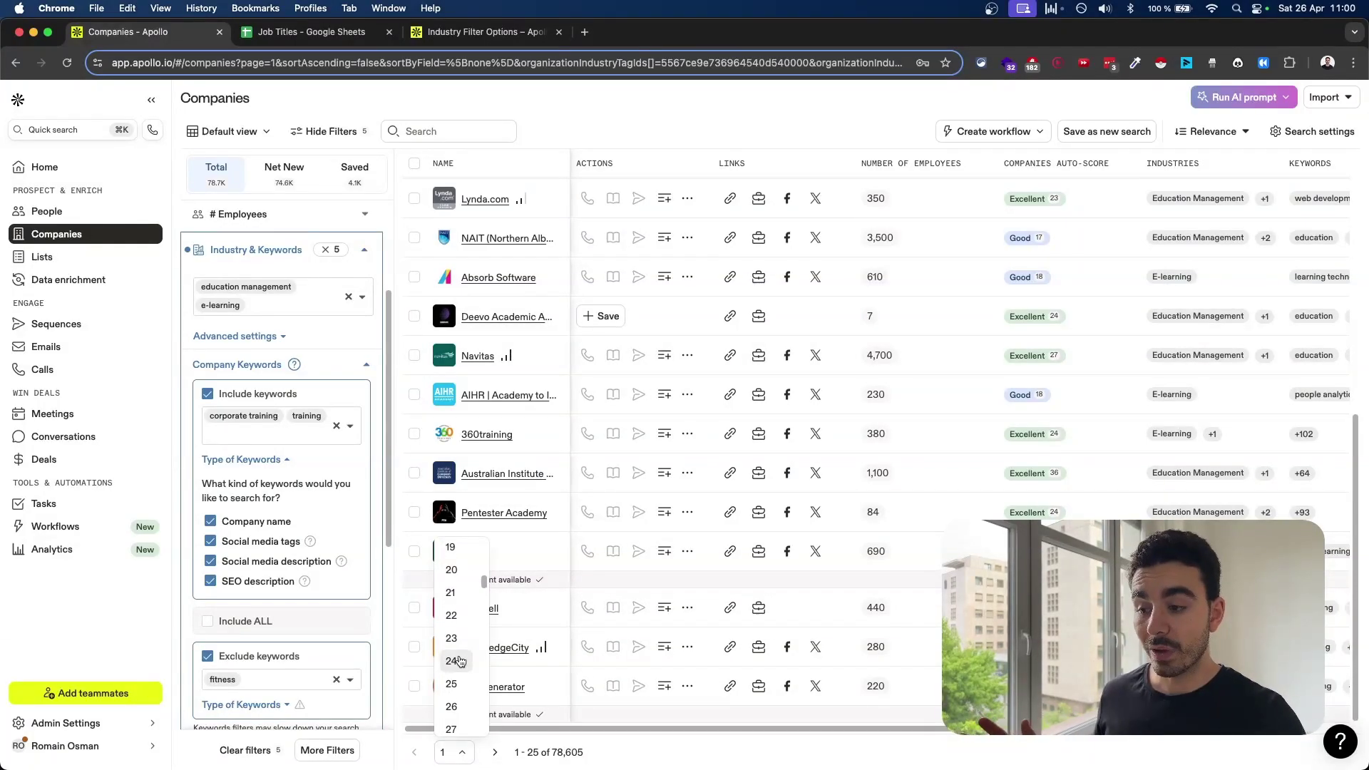
pyautogui.click(452, 650)
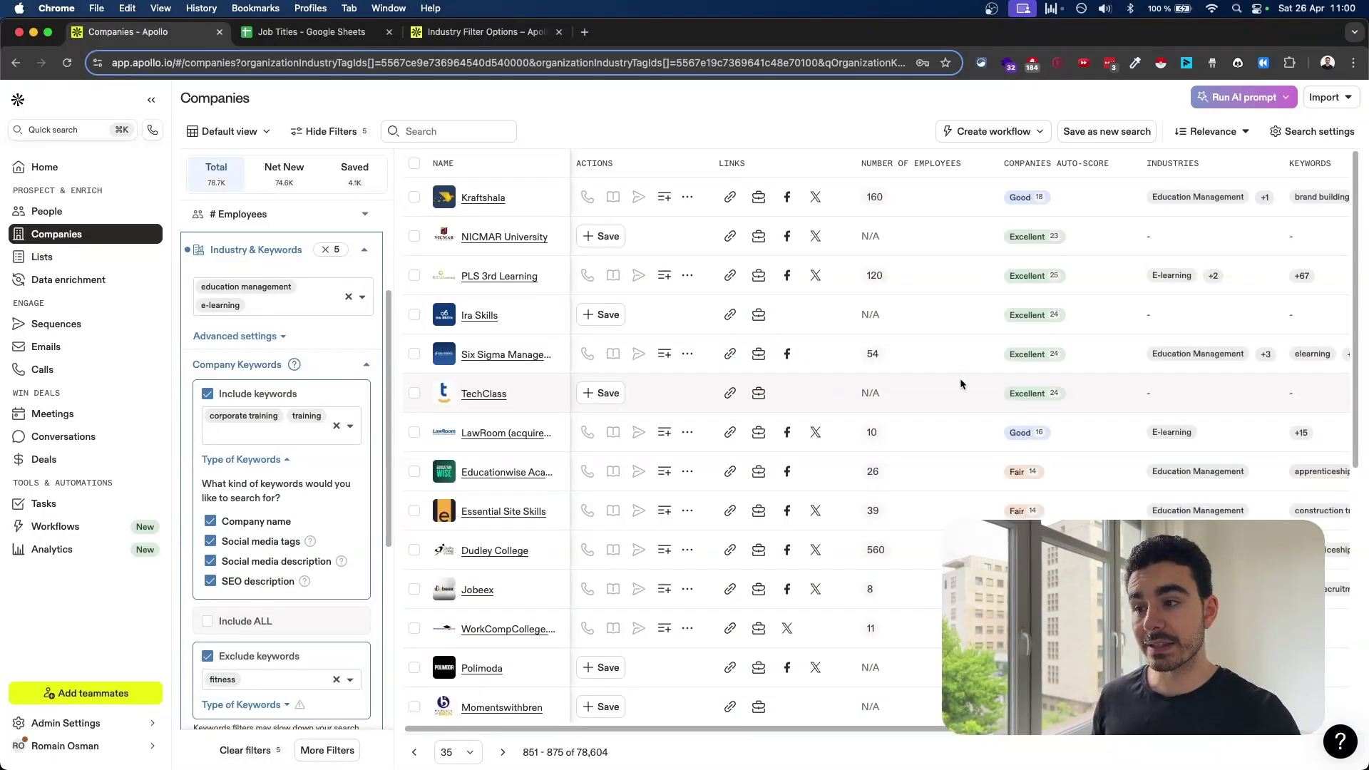
pyautogui.hscroll(5, 960, 380)
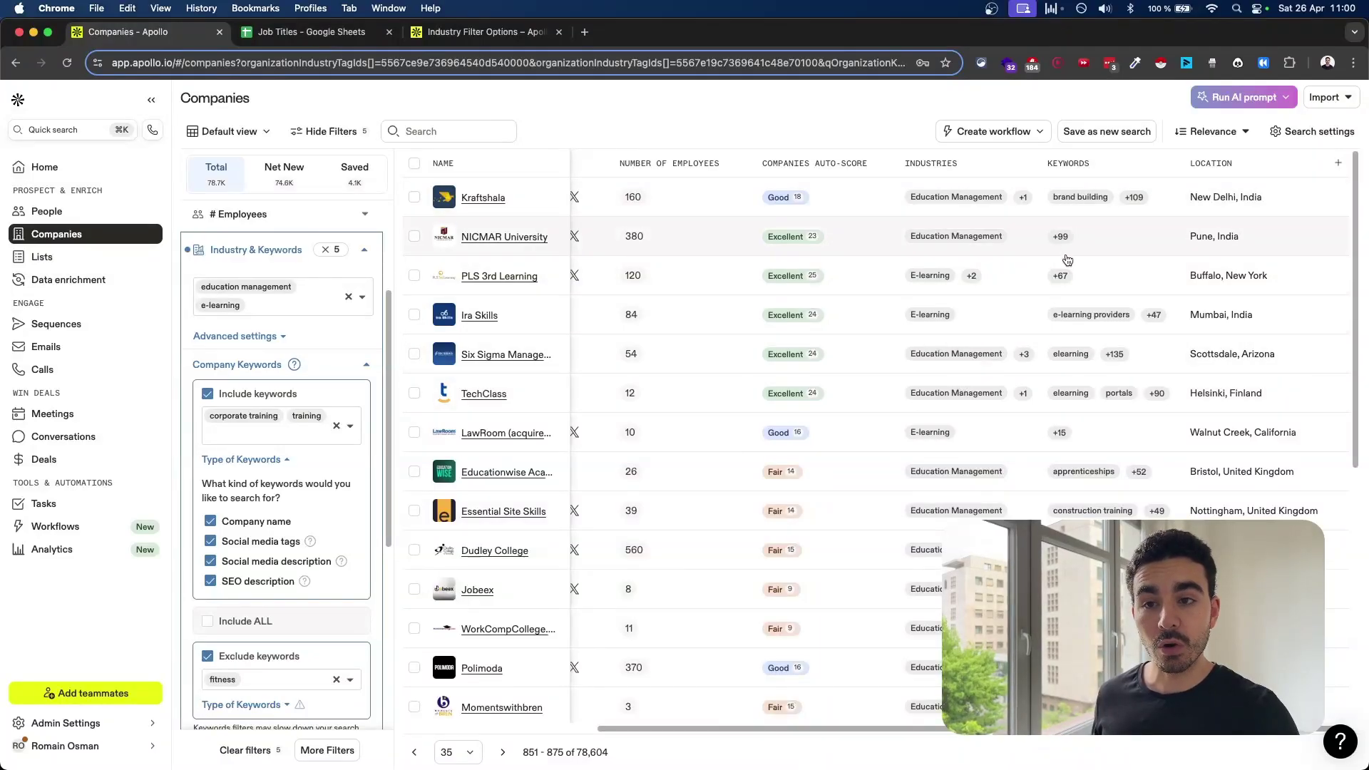
# Step: Limit the founder search results to net new people and select 100 of them, without a maximum per company
pyautogui.scroll(-5, 969, 313)
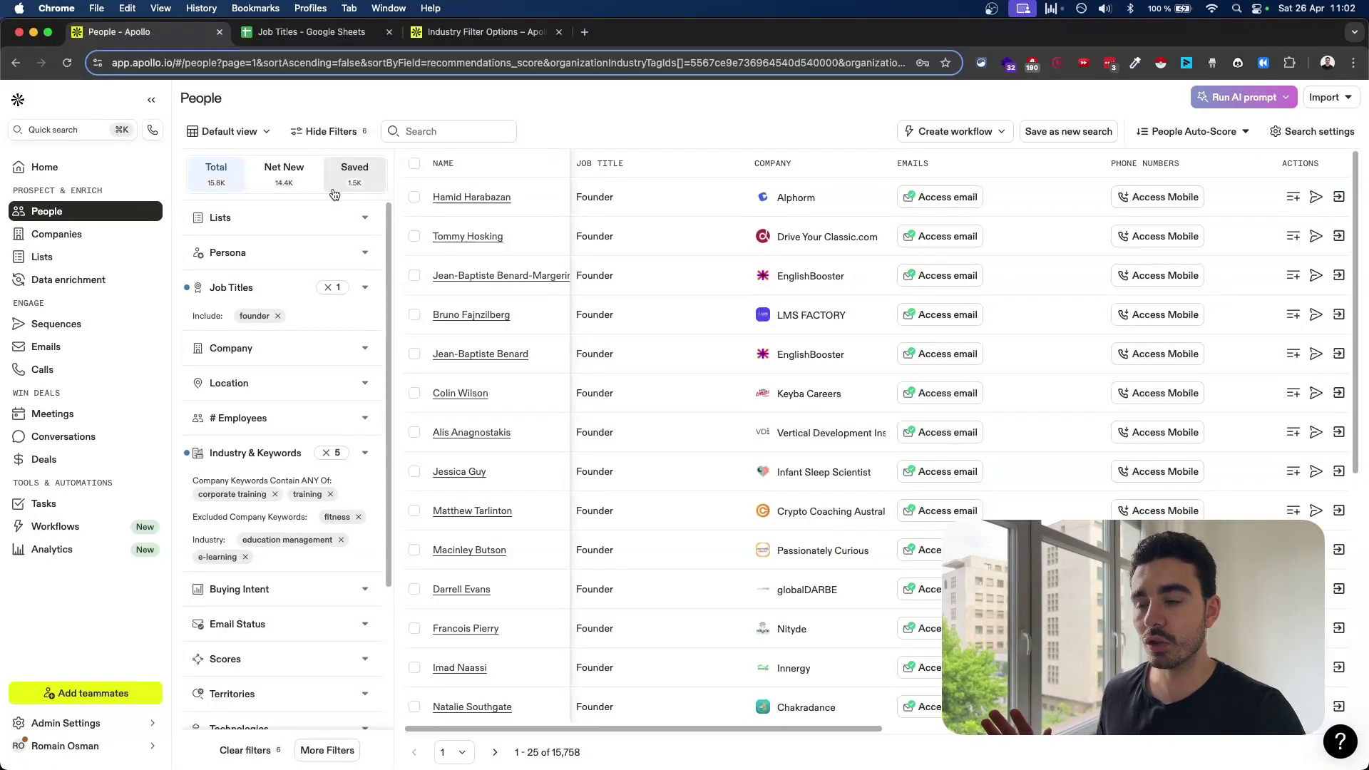
pyautogui.click(287, 187)
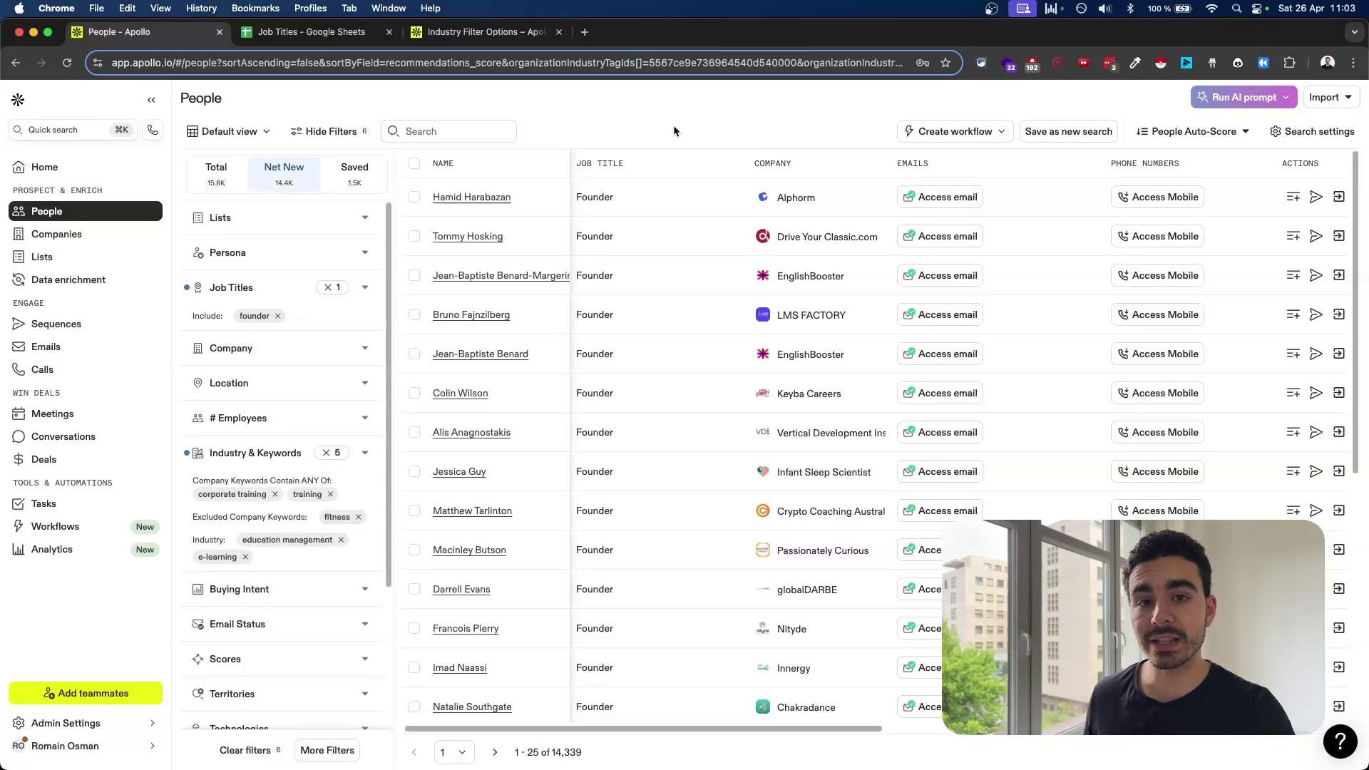
pyautogui.click(413, 163)
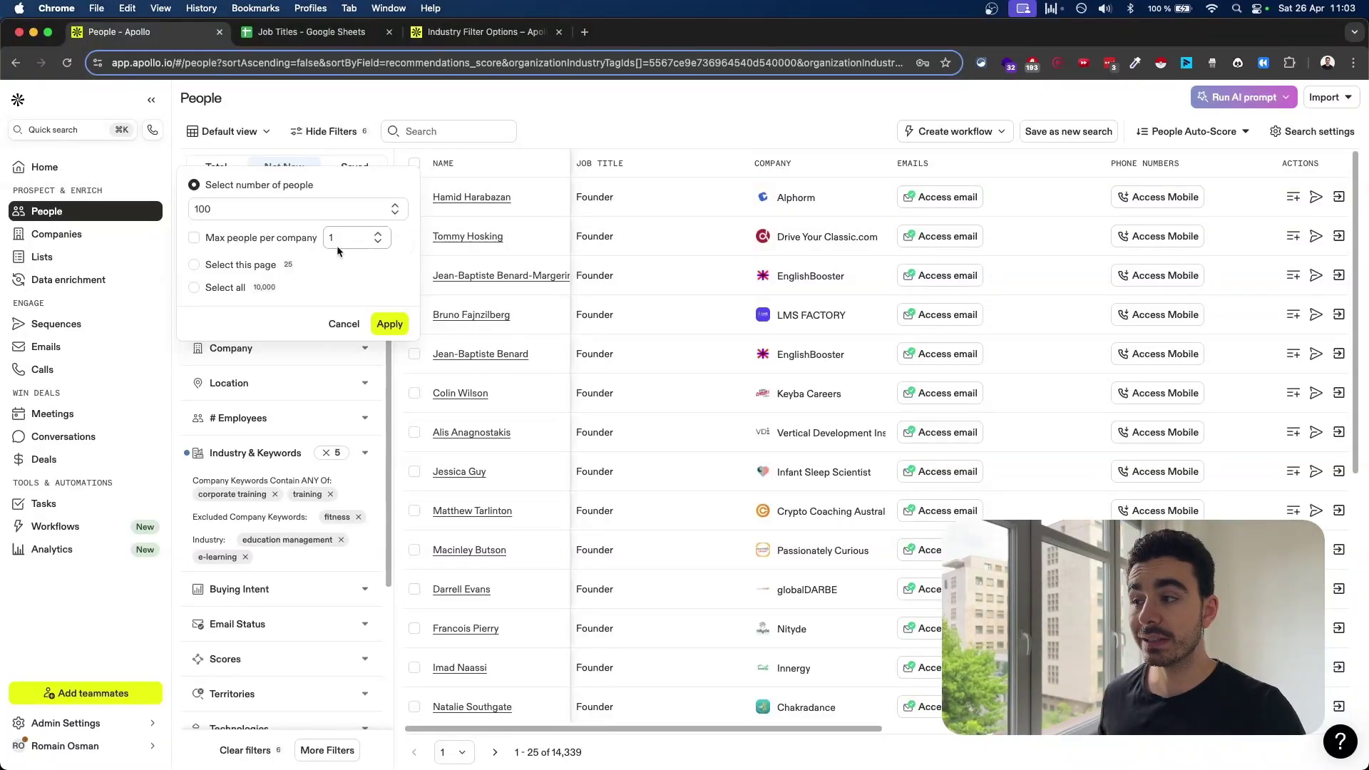
pyautogui.click(232, 209)
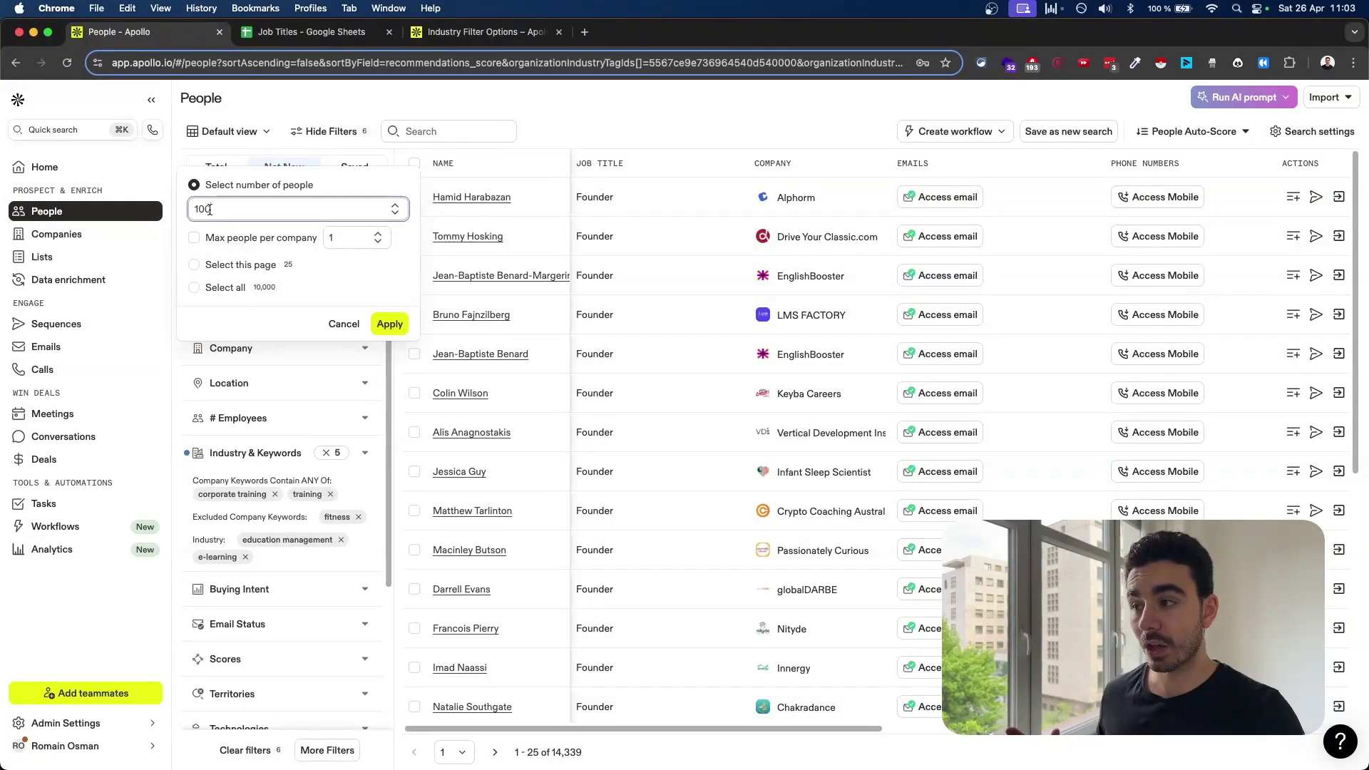
pyautogui.click(389, 325)
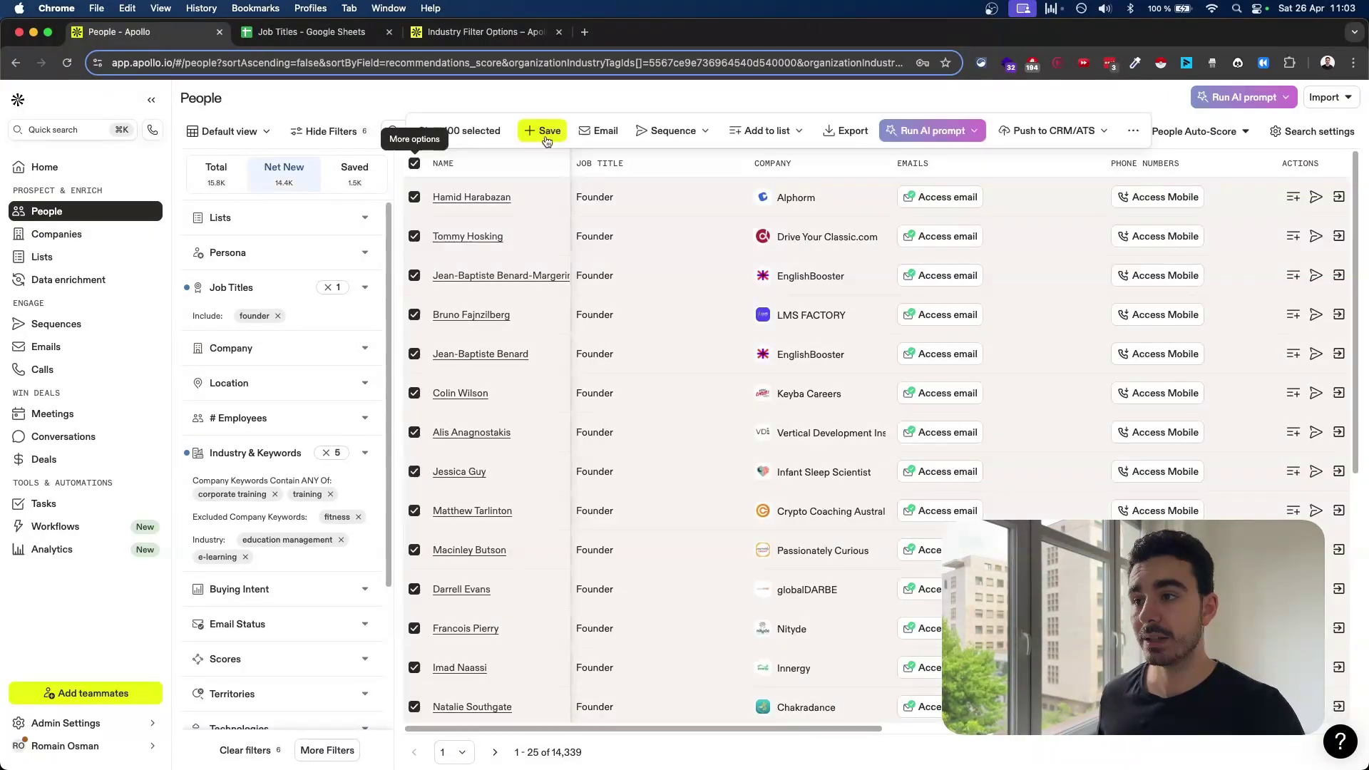
# Step: Open the save options for the selected contacts, review the list and export choices, and close them without saving
pyautogui.click(544, 131)
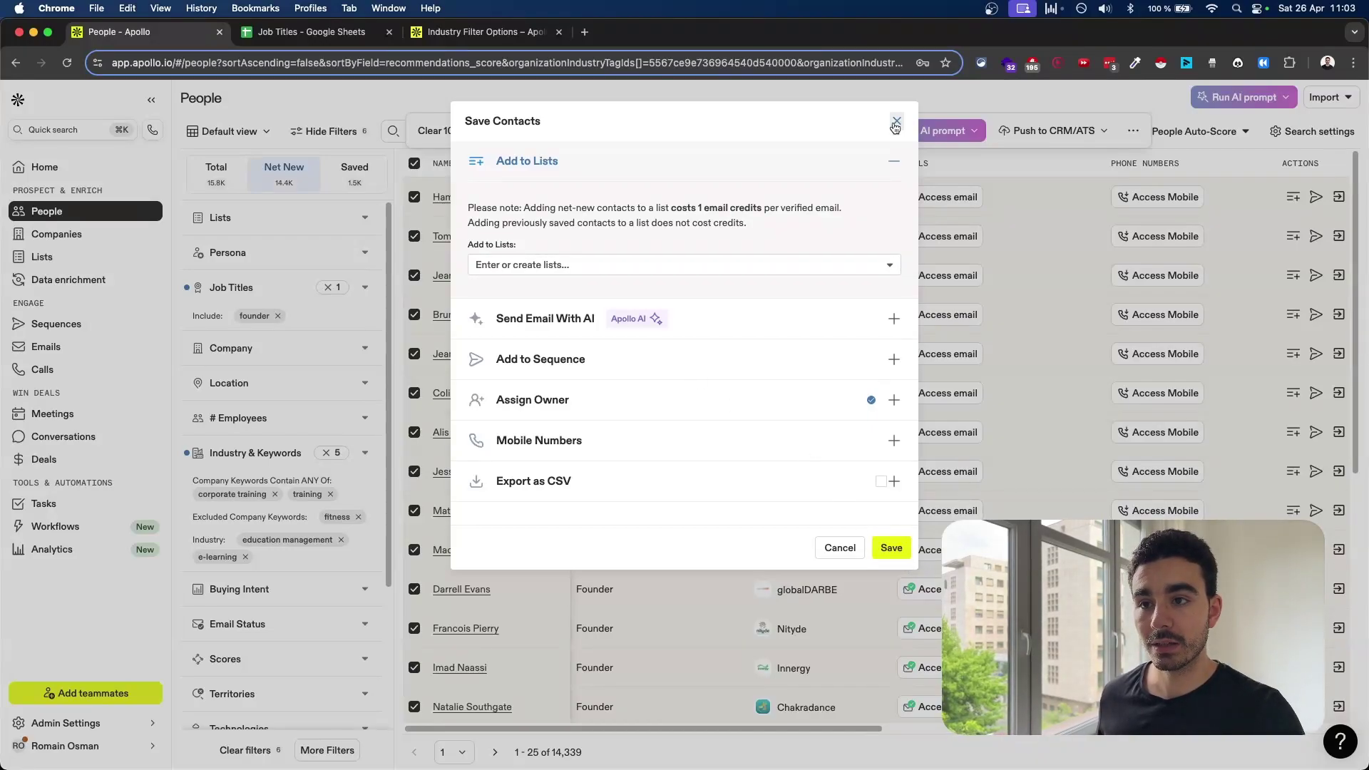
pyautogui.click(896, 121)
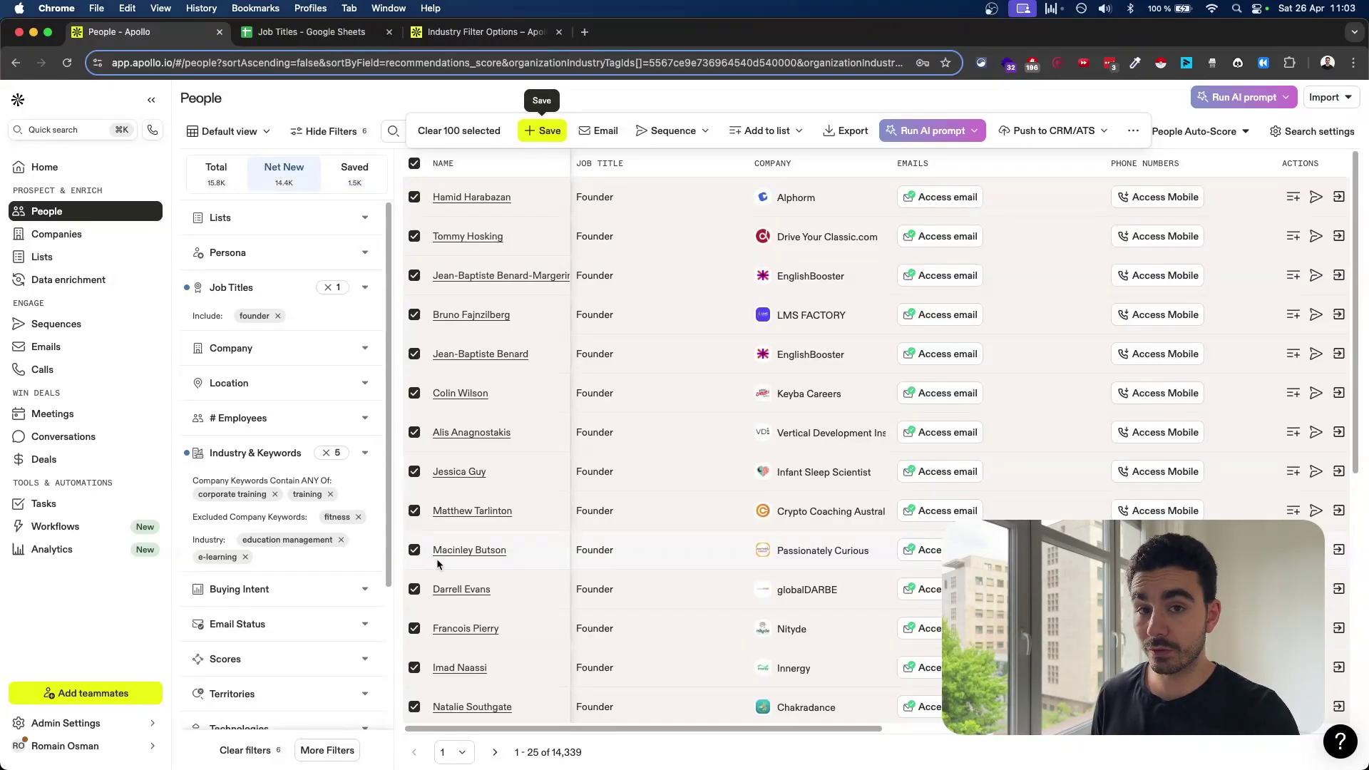
# Step: Switch to Keysmith, move its window aside and examine the recorded actions of the "Apollo Source People" macro
pyautogui.press('super+space')
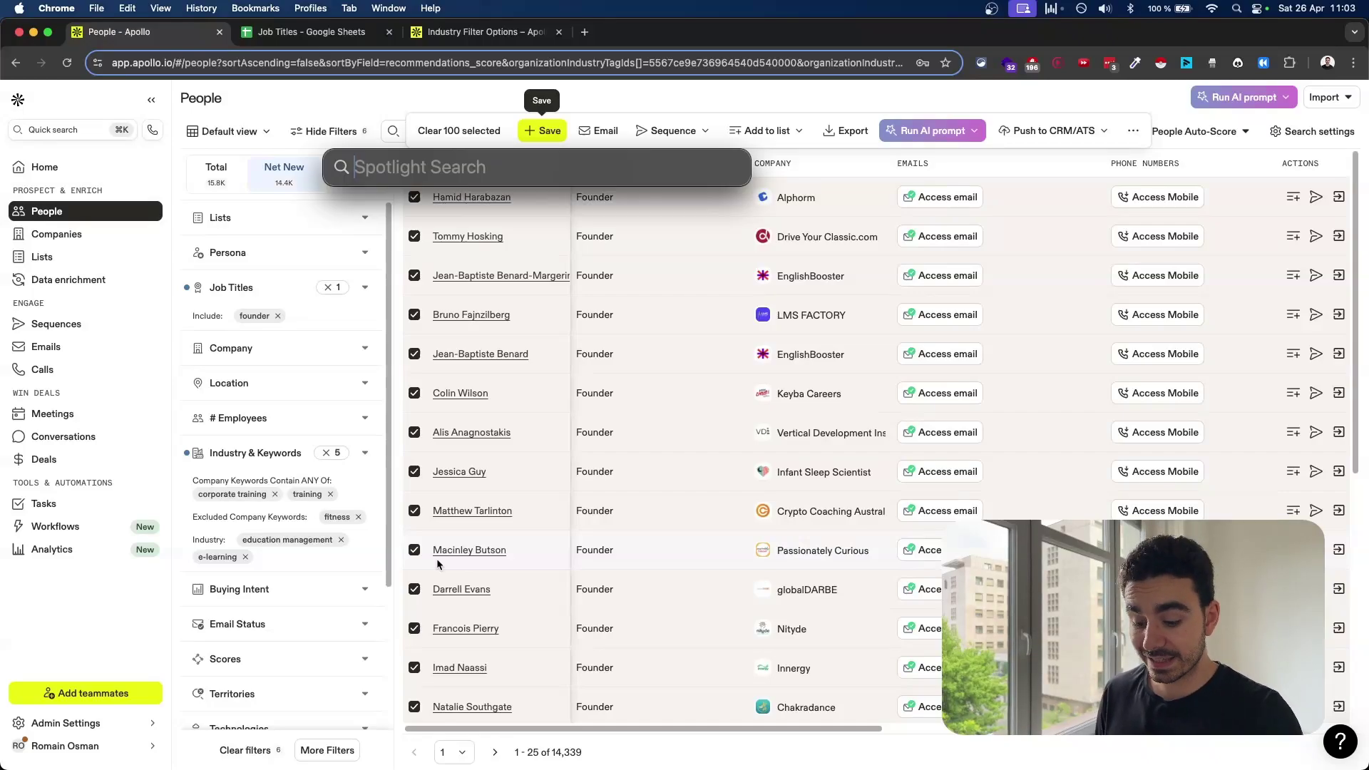
pyautogui.write('key')
pyautogui.press('Return')
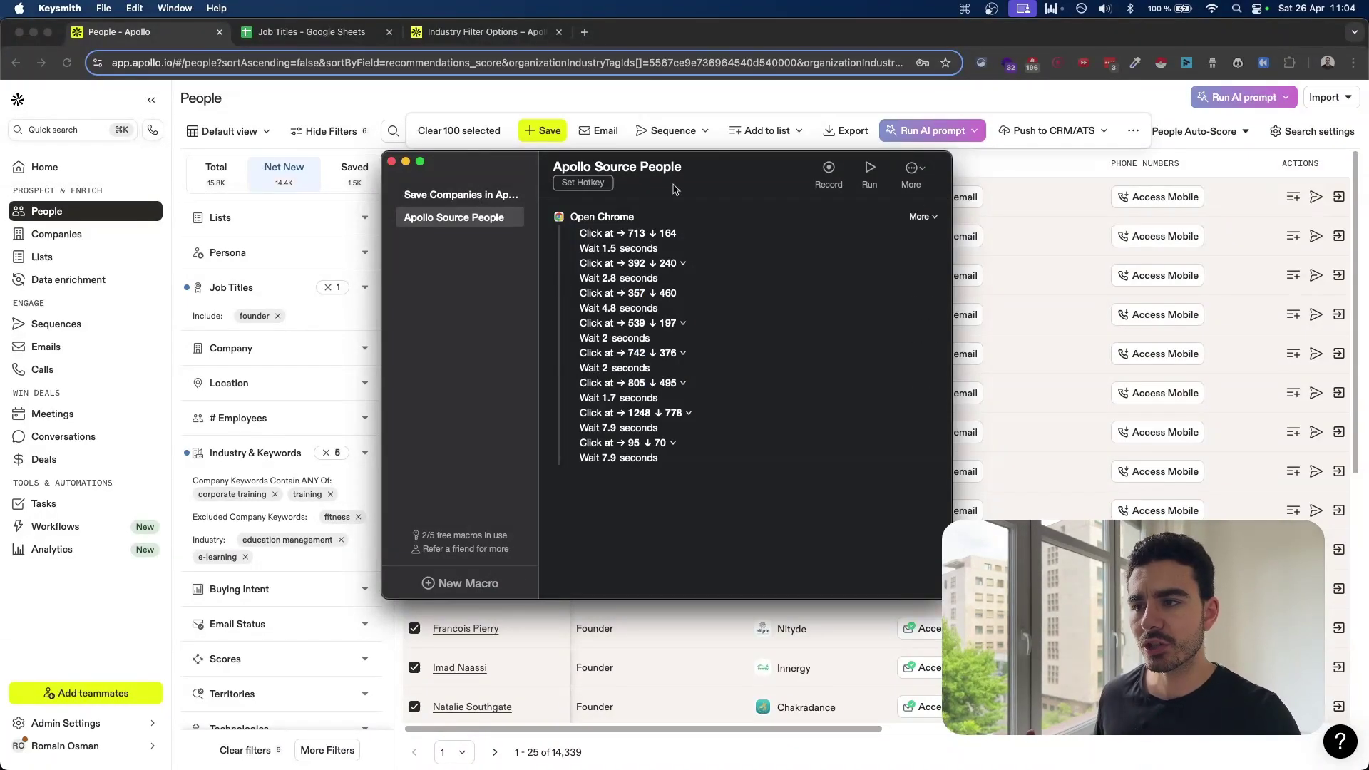
pyautogui.moveTo(705, 161); pyautogui.dragTo(970, 258)
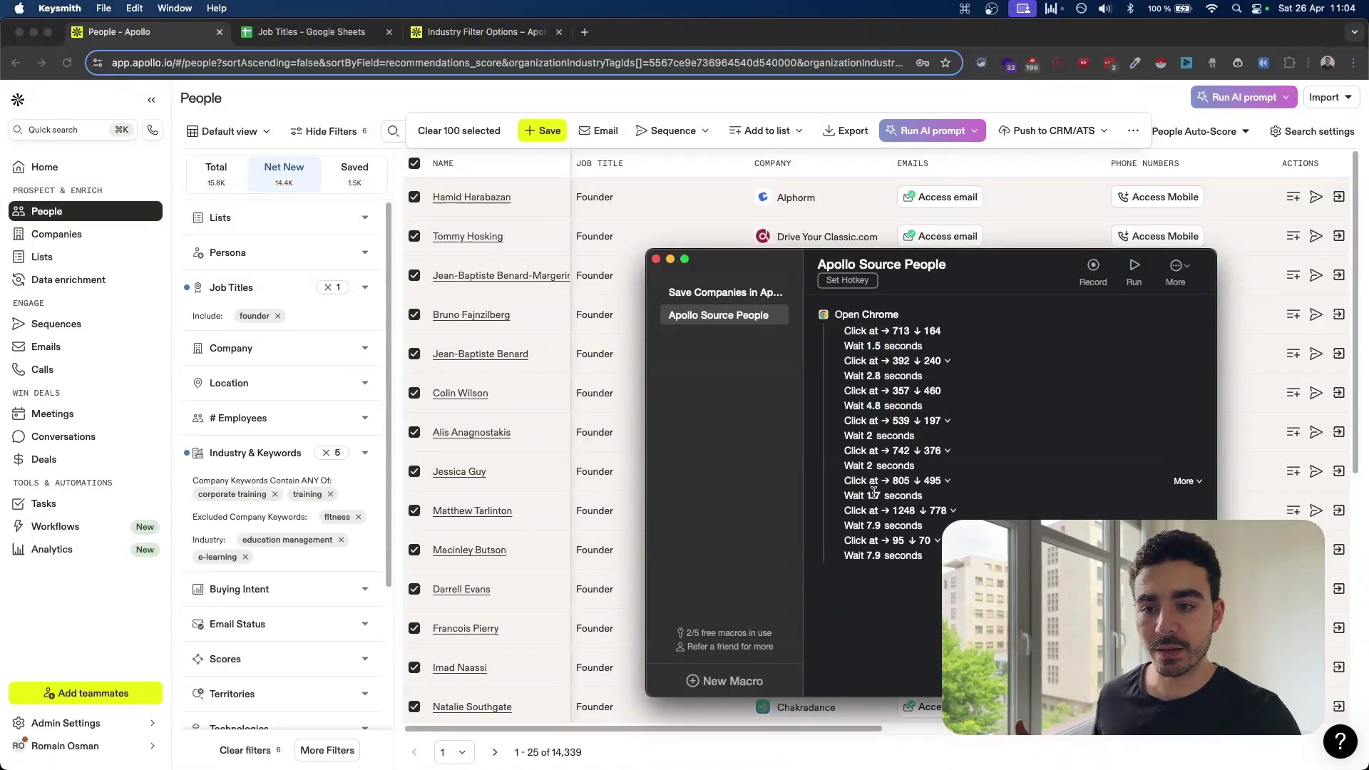
# Step: Switch back to Apollo in Chrome and deselect the people on the current results page
pyautogui.click(413, 163)
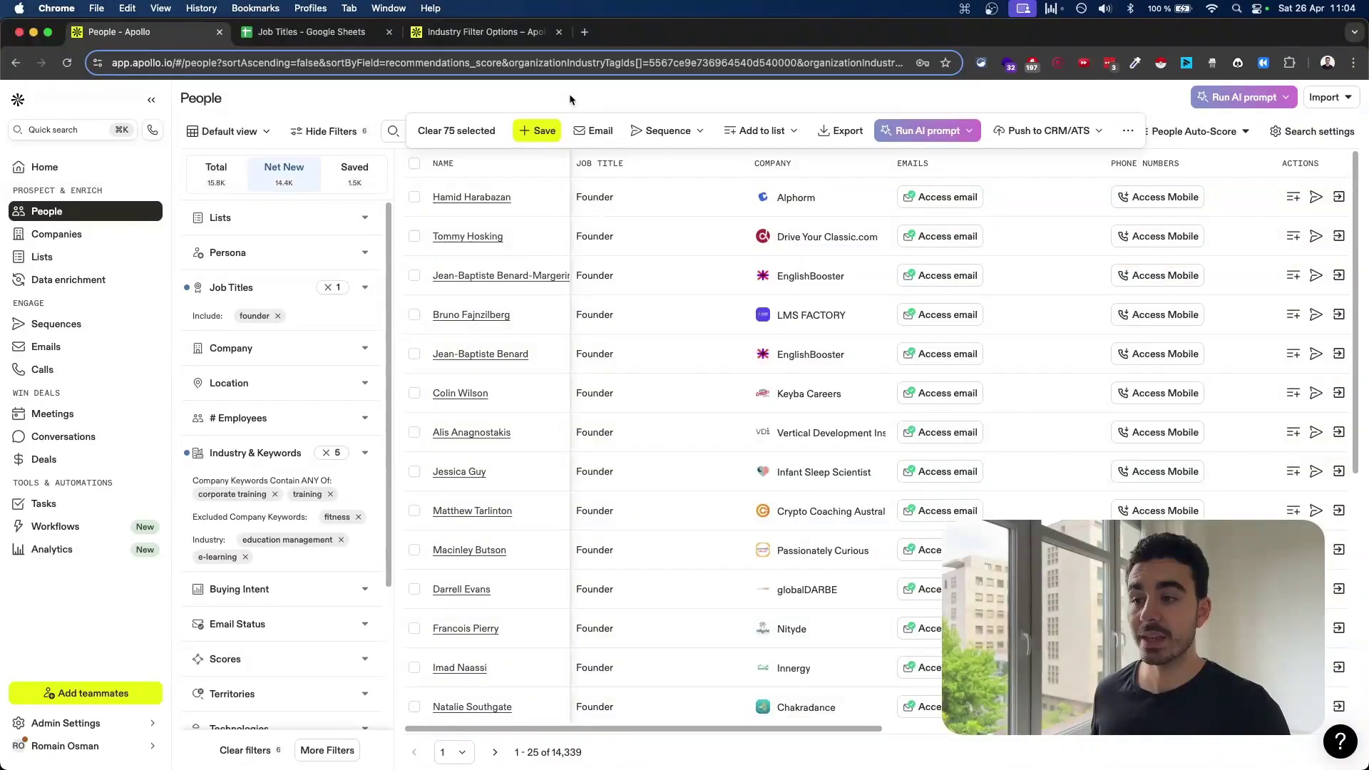